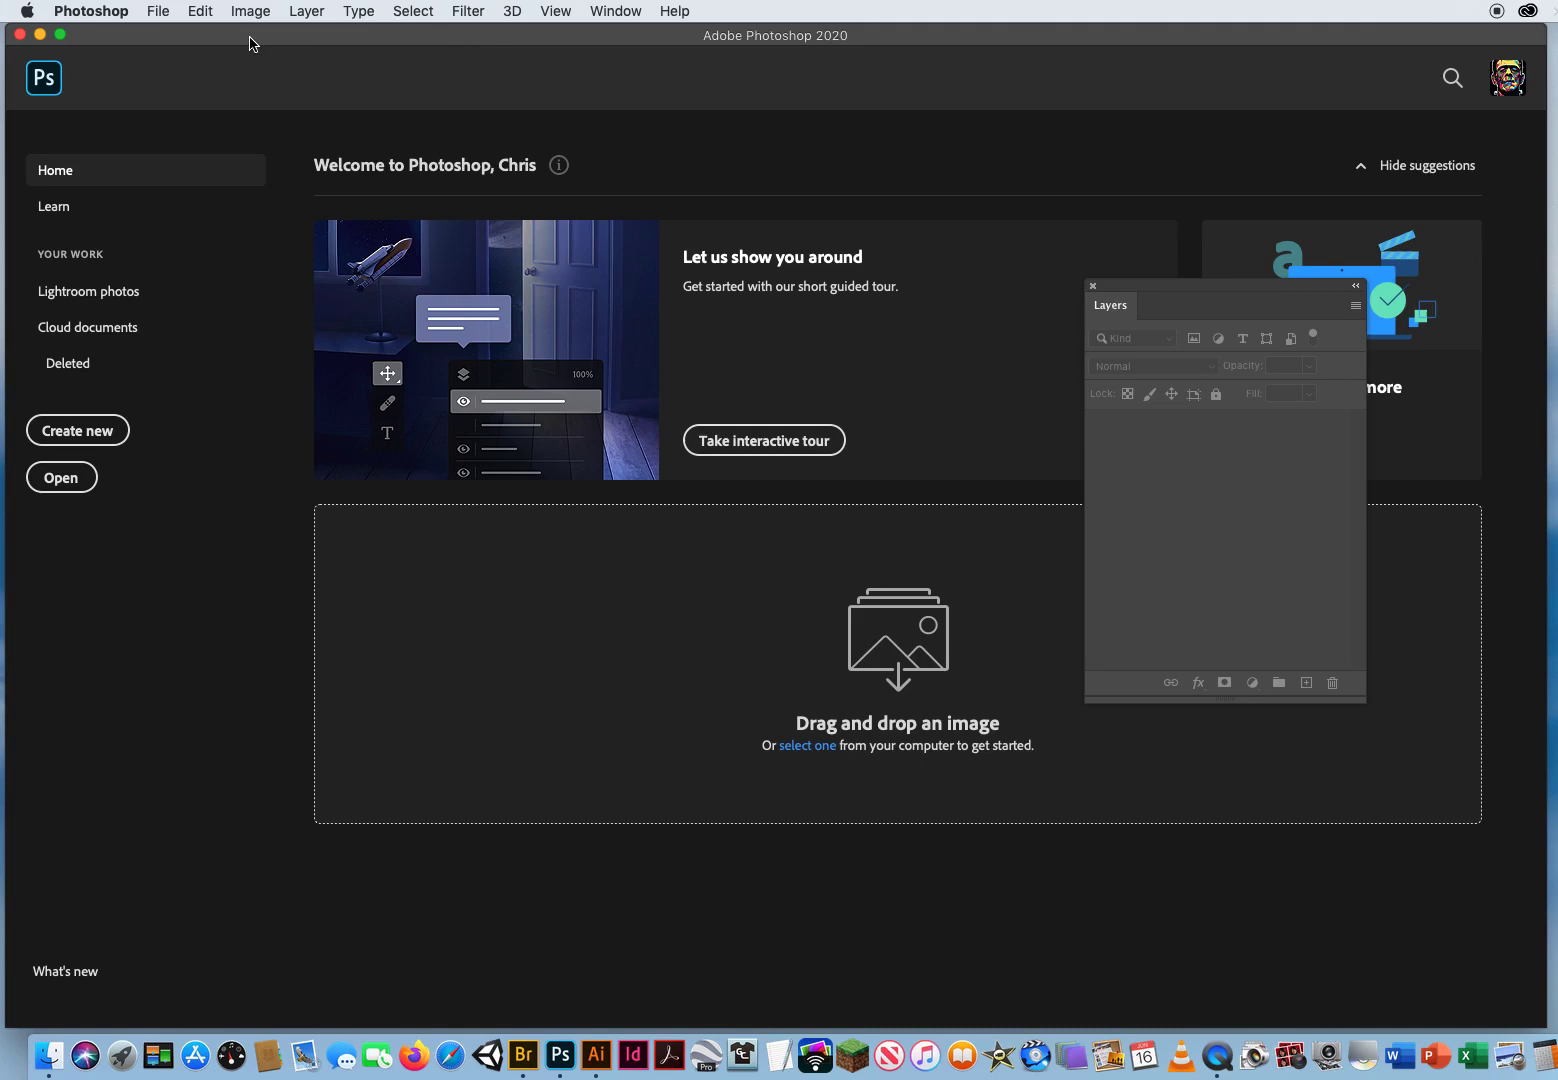
Open 2 RecolorTheCar.jpg and duplicate the Background layer as Layer 1
{"action": "left_click", "coordinate": [159, 12]}
{"action": "left_click", "coordinate": [176, 55]}
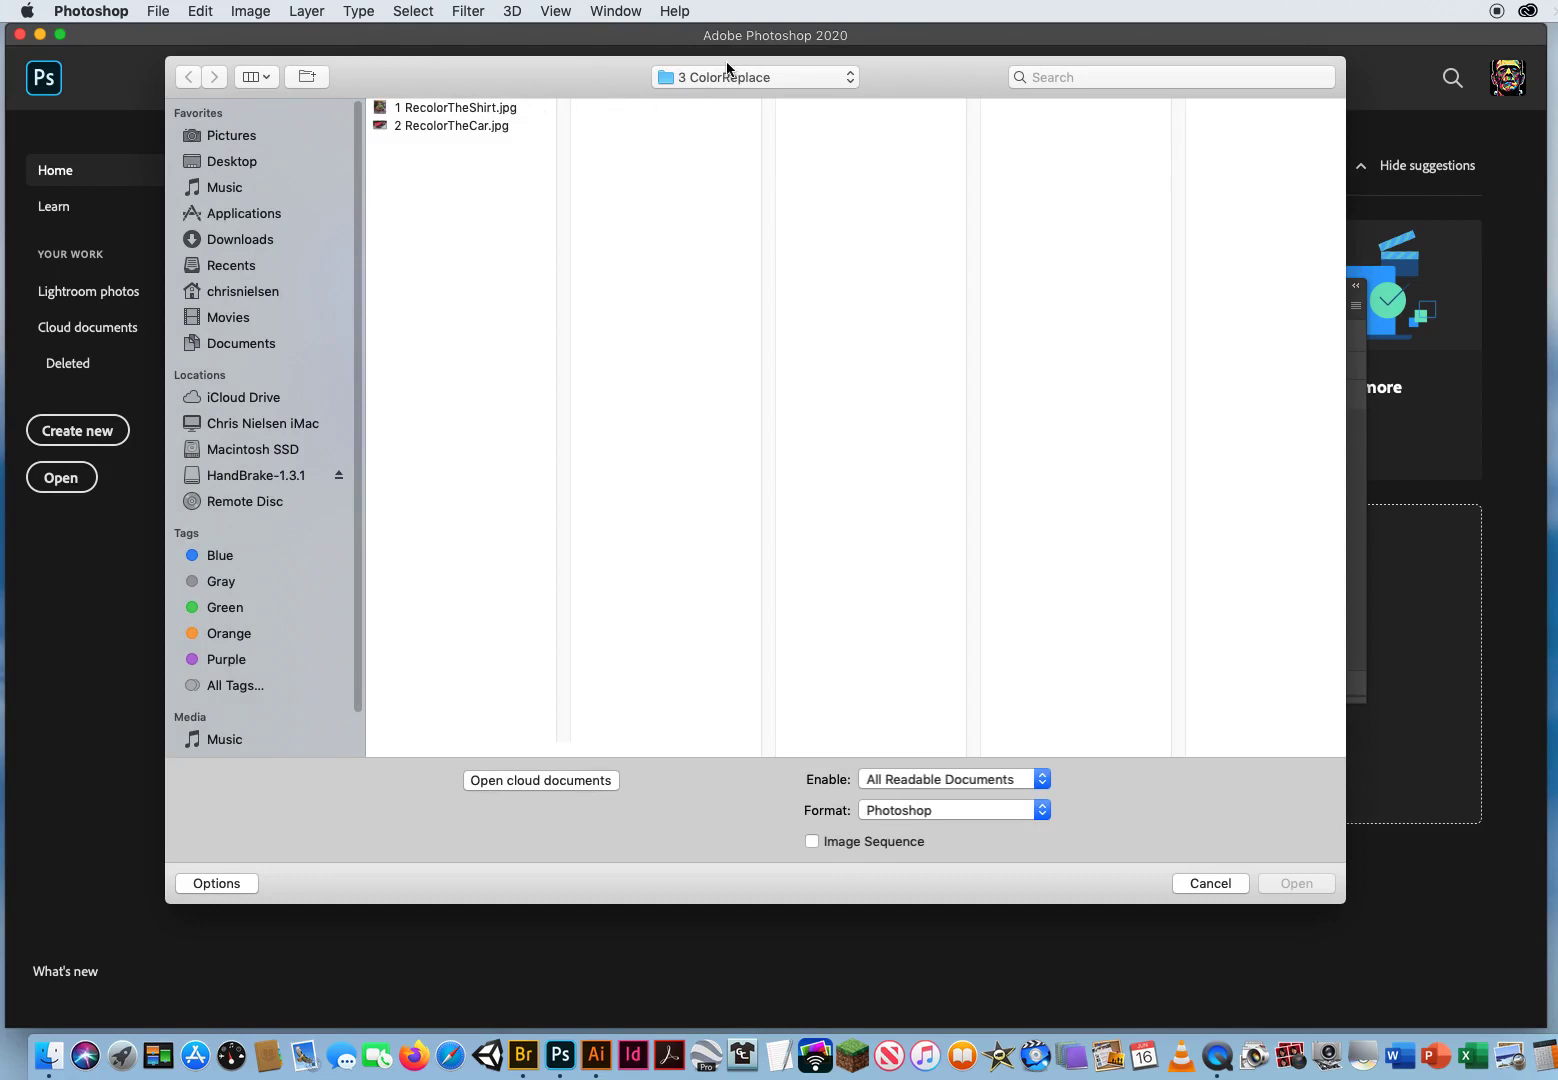
{"action": "left_click", "coordinate": [519, 125]}
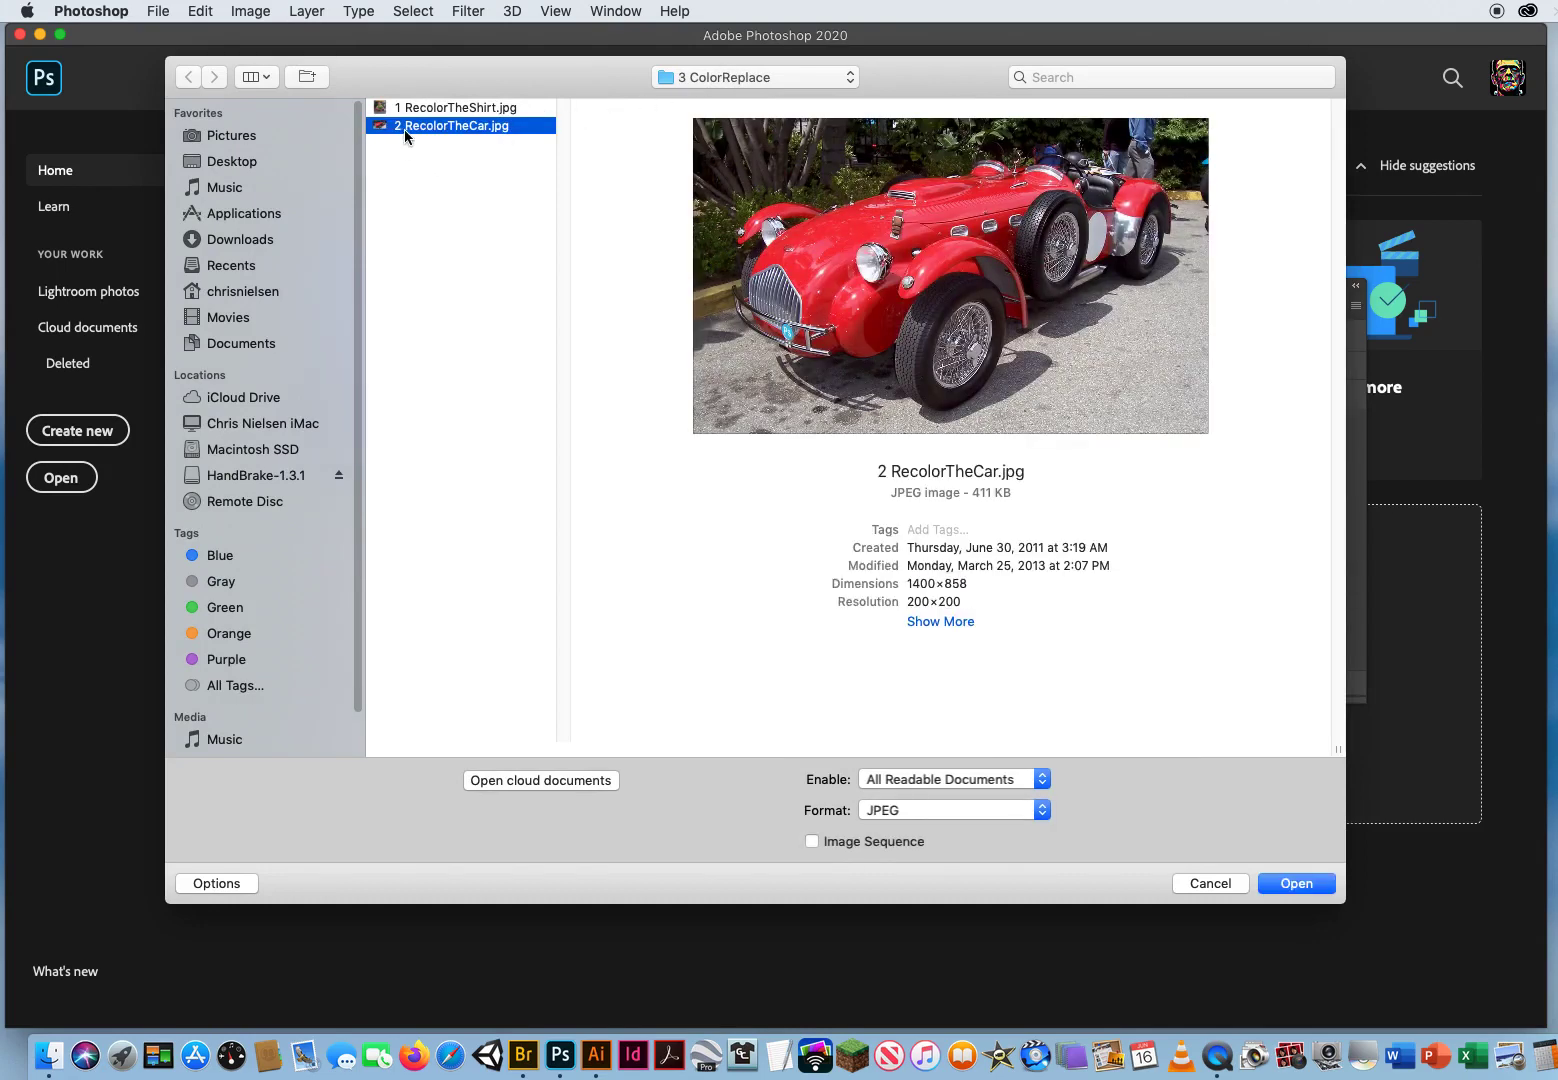
{"action": "left_click", "coordinate": [1294, 884]}
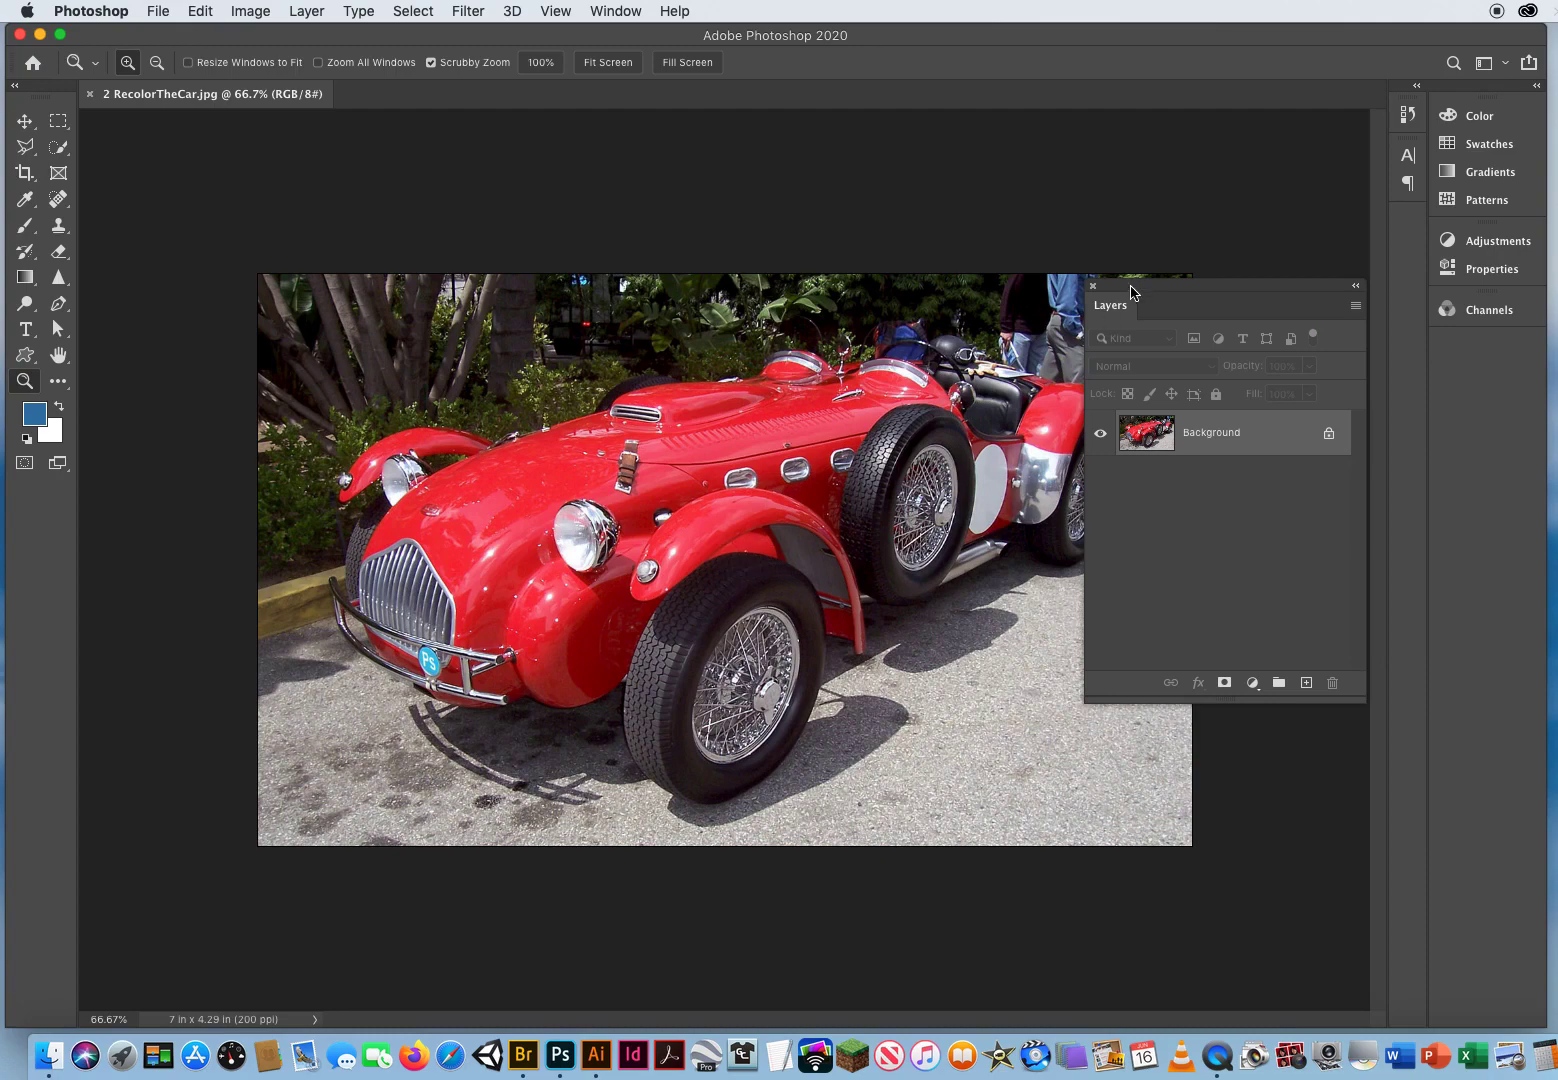
{"action": "left_click_drag", "start_coordinate": [1131, 291], "coordinate": [1206, 183]}
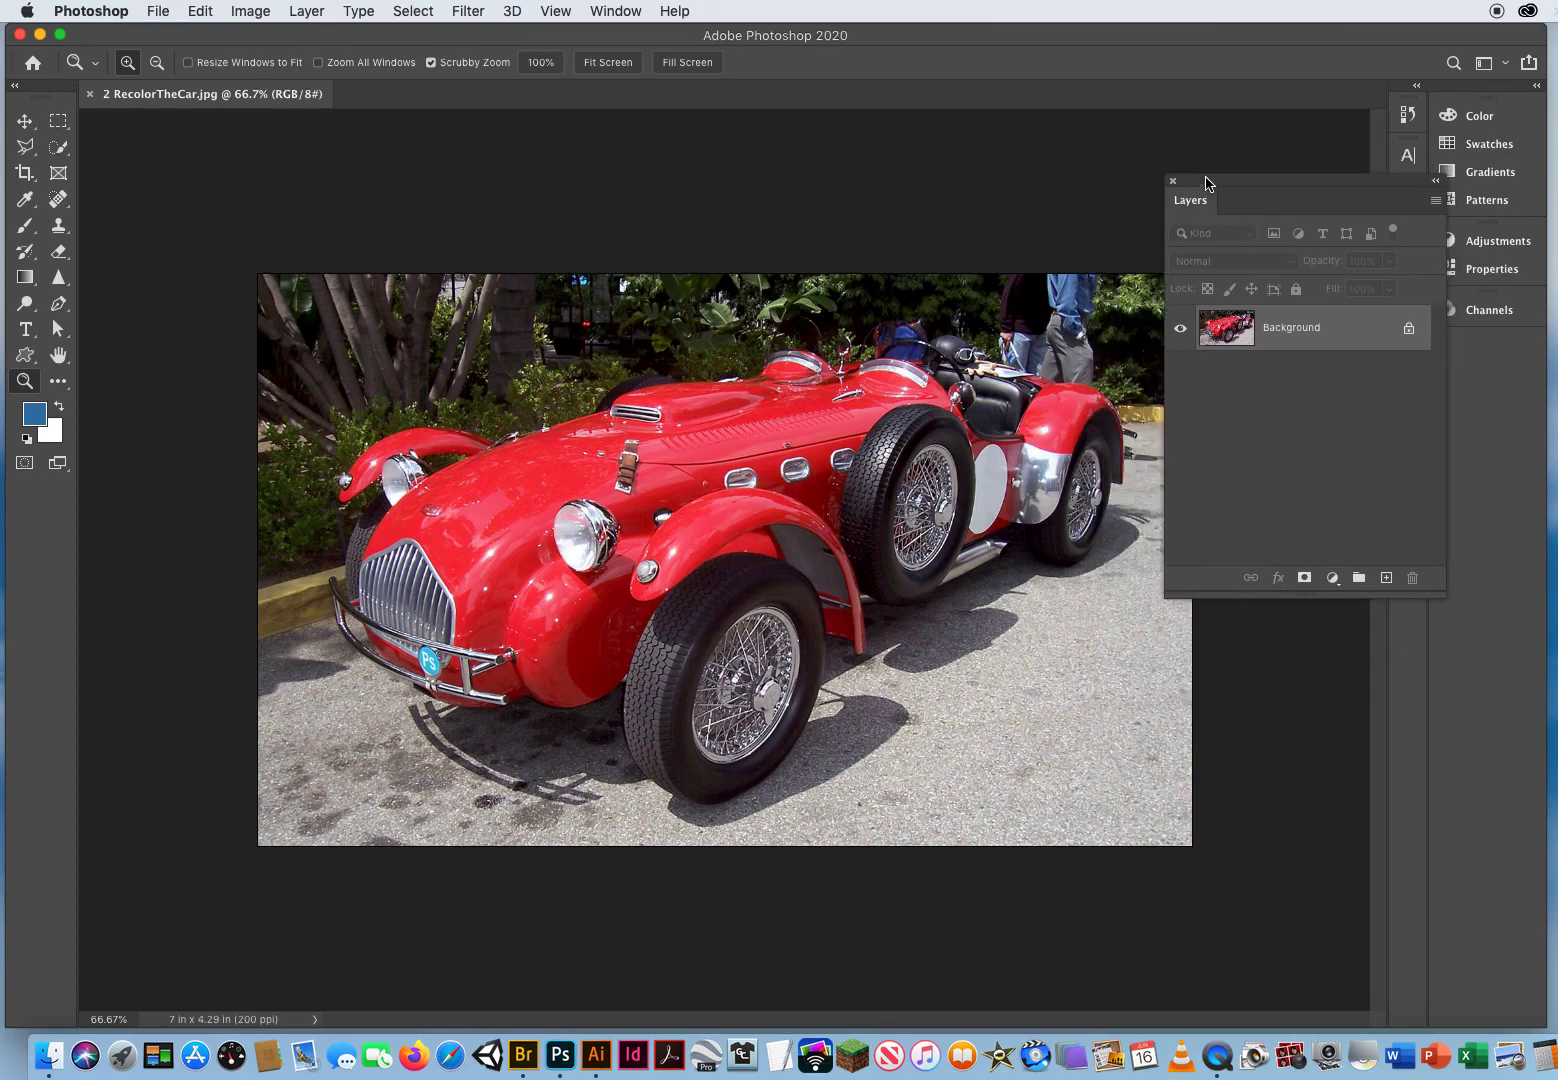
{"action": "key", "text": "super+j"}
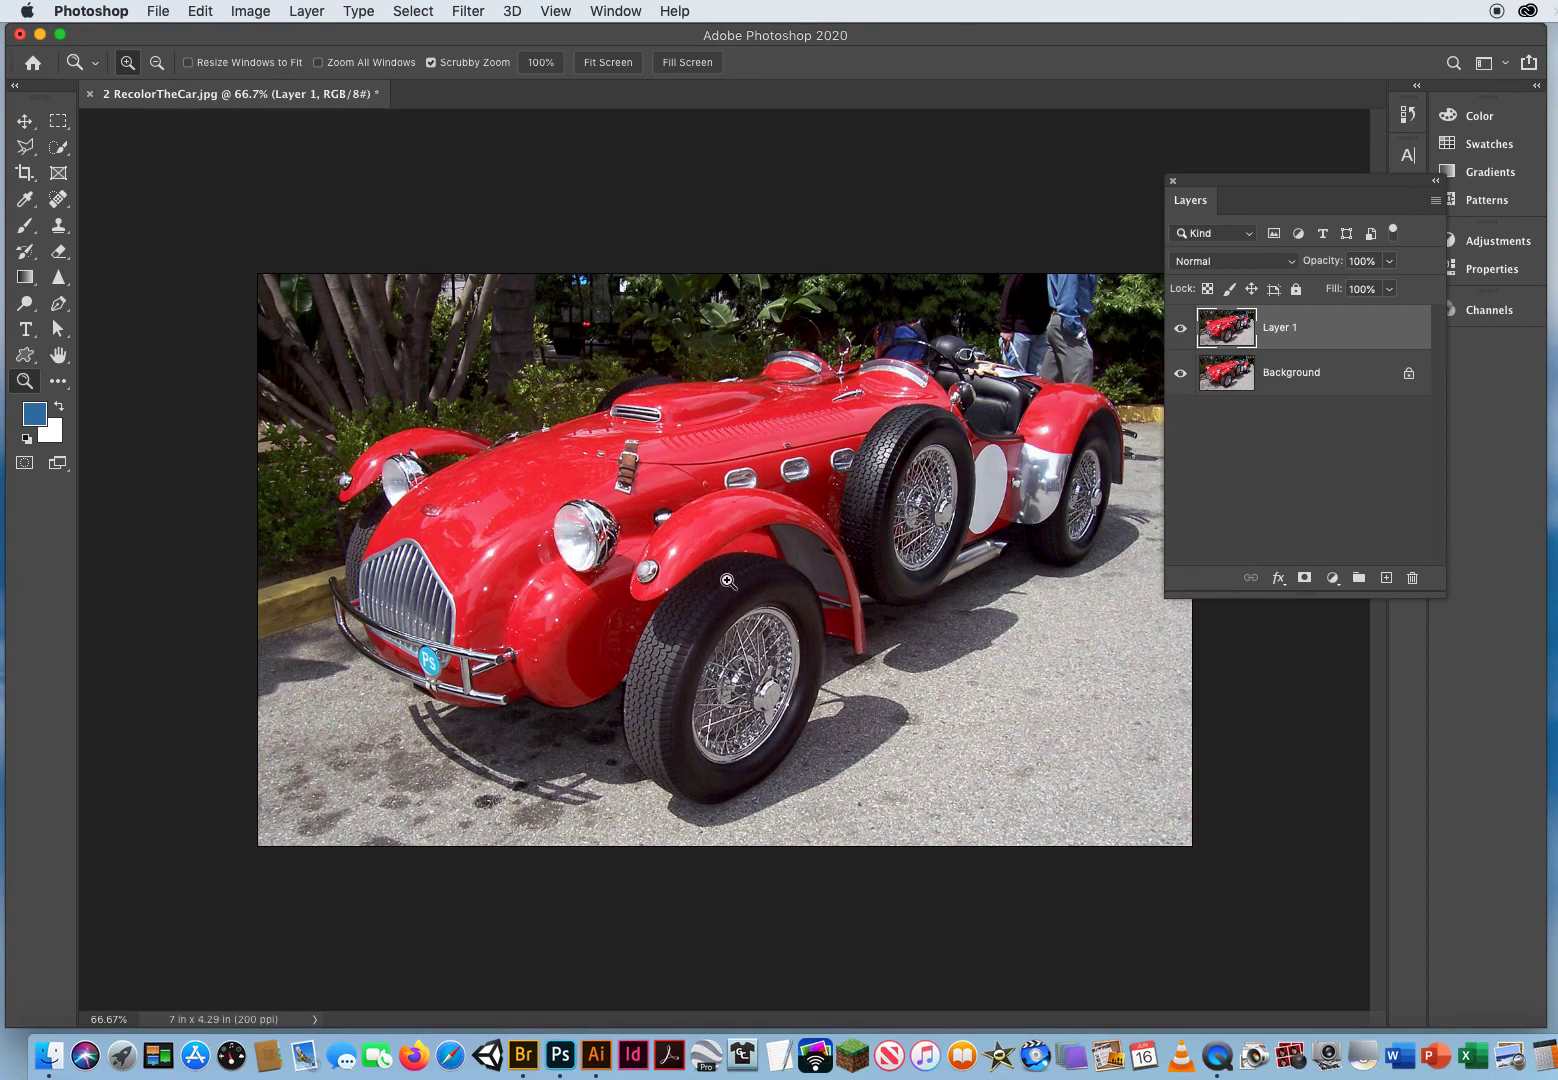
Open Replace Color on Layer 1 and sample the car's red paint
{"action": "left_click", "coordinate": [252, 11]}
{"action": "mouse_move", "coordinate": [252, 68]}
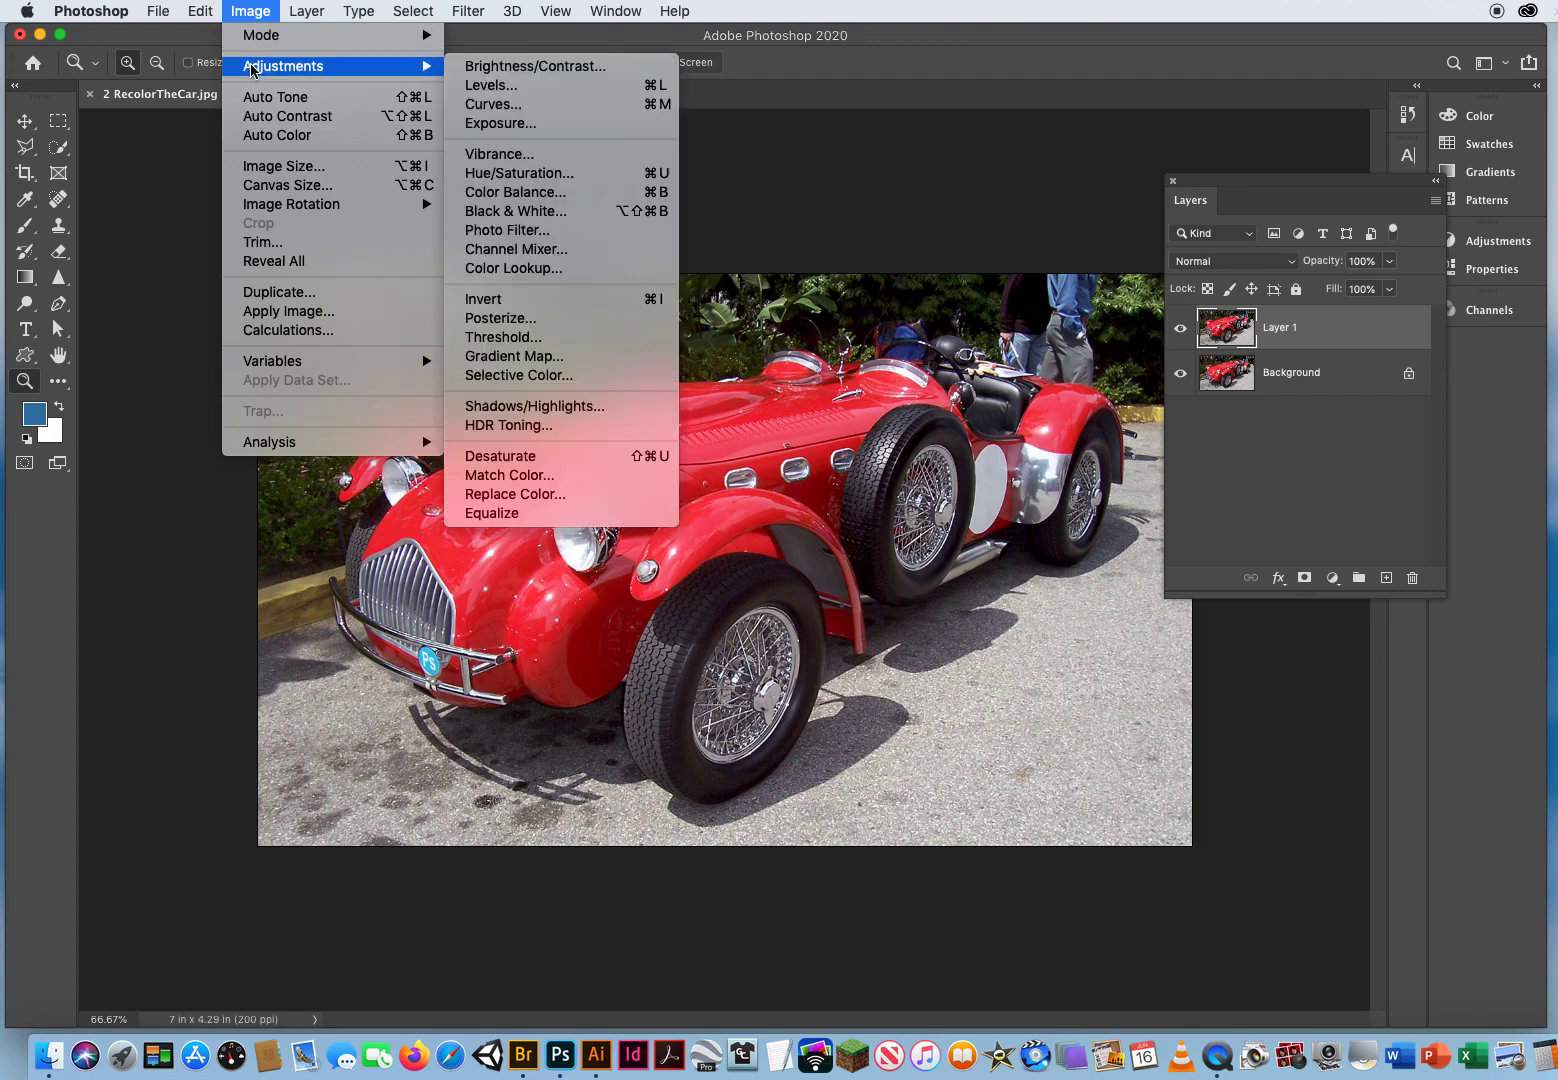
{"action": "left_click", "coordinate": [581, 500]}
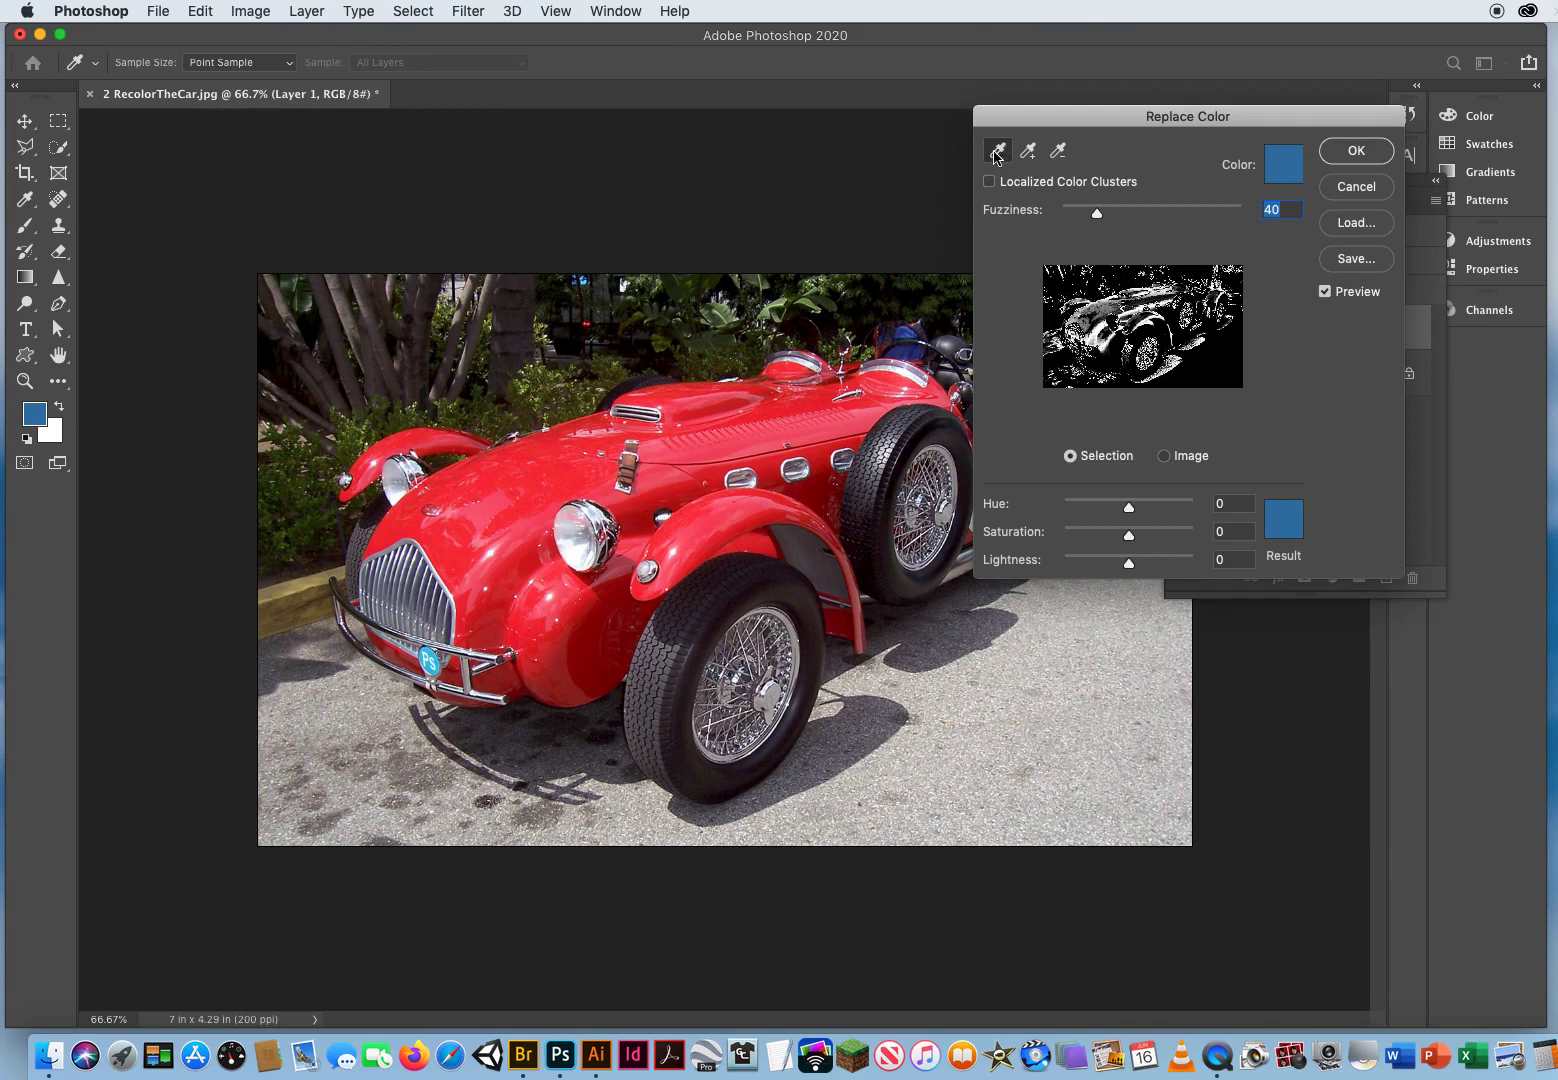
{"action": "left_click", "coordinate": [619, 653]}
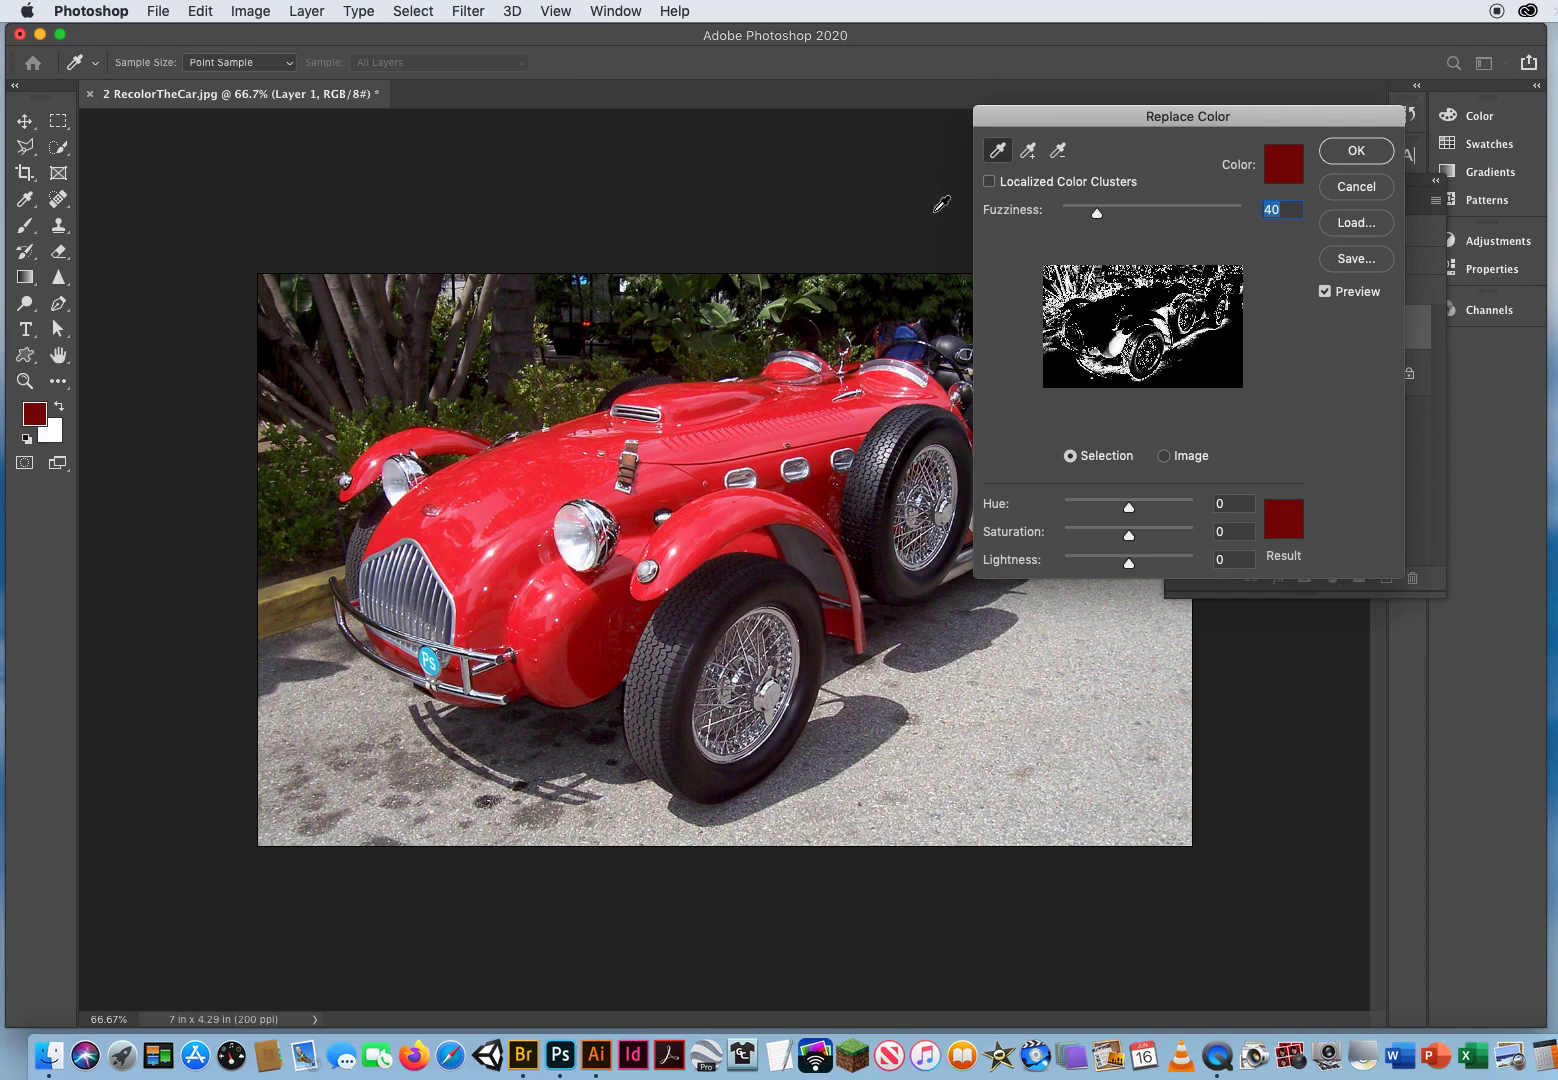
Add more red body shades to the sample, zoomed to 200% around the grille, hood and fender
{"action": "left_click", "coordinate": [1029, 152]}
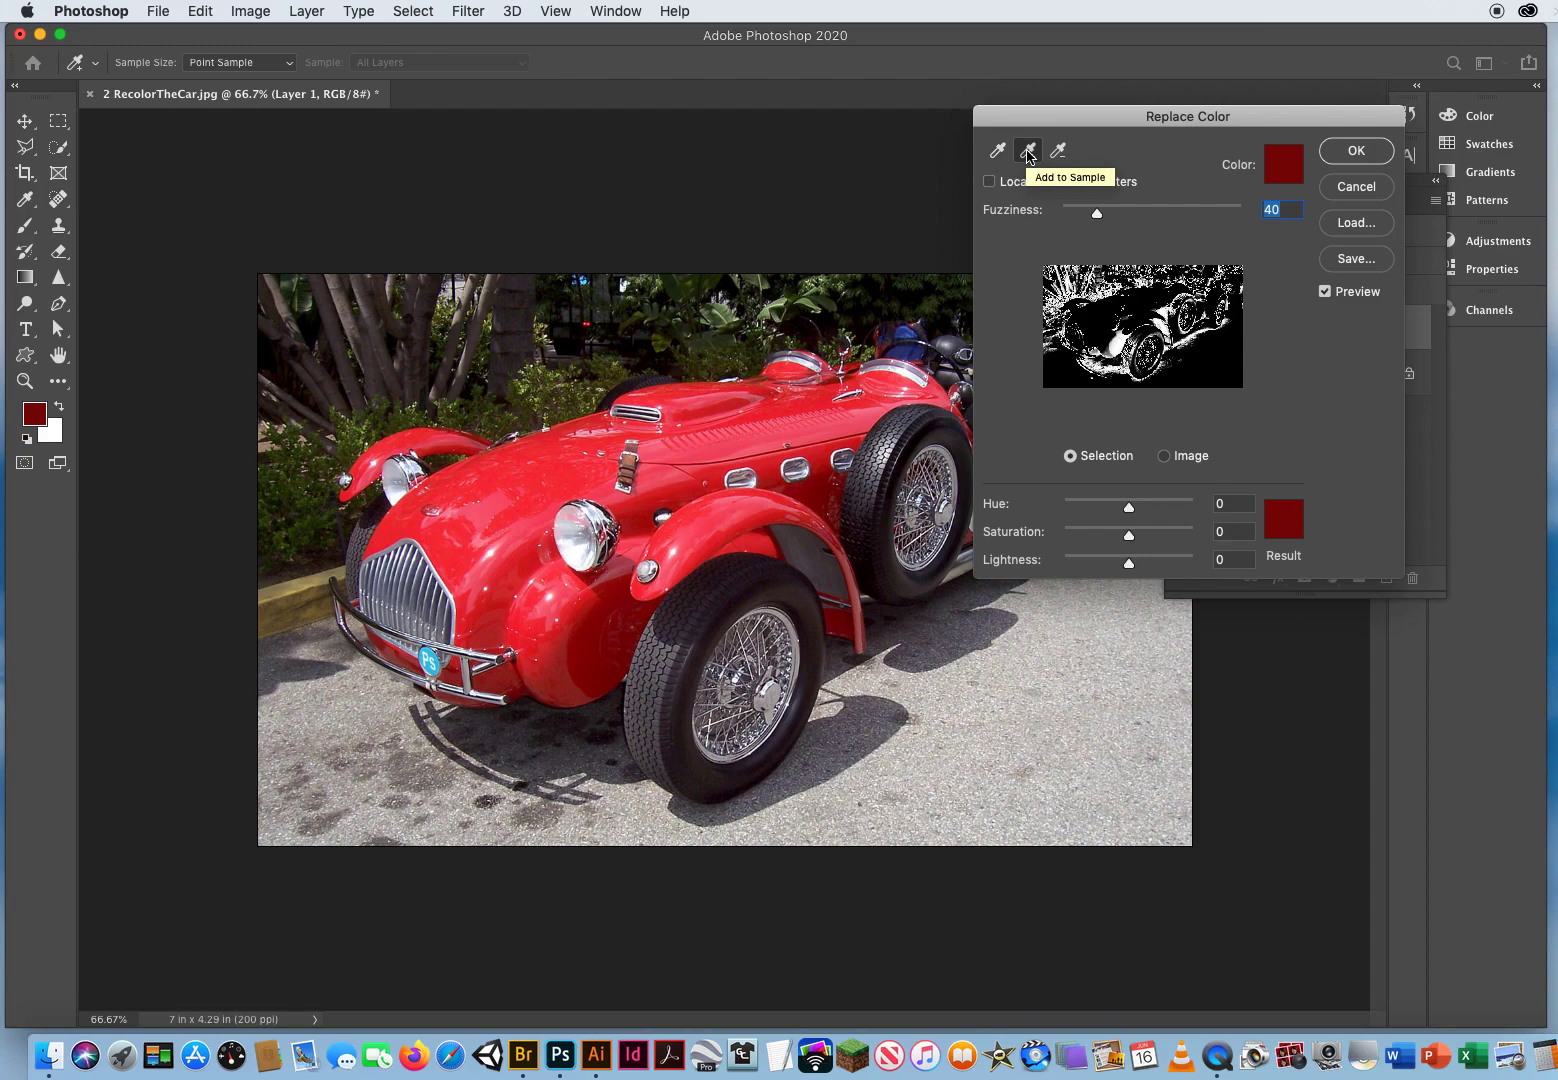
{"action": "left_click", "coordinate": [706, 538]}
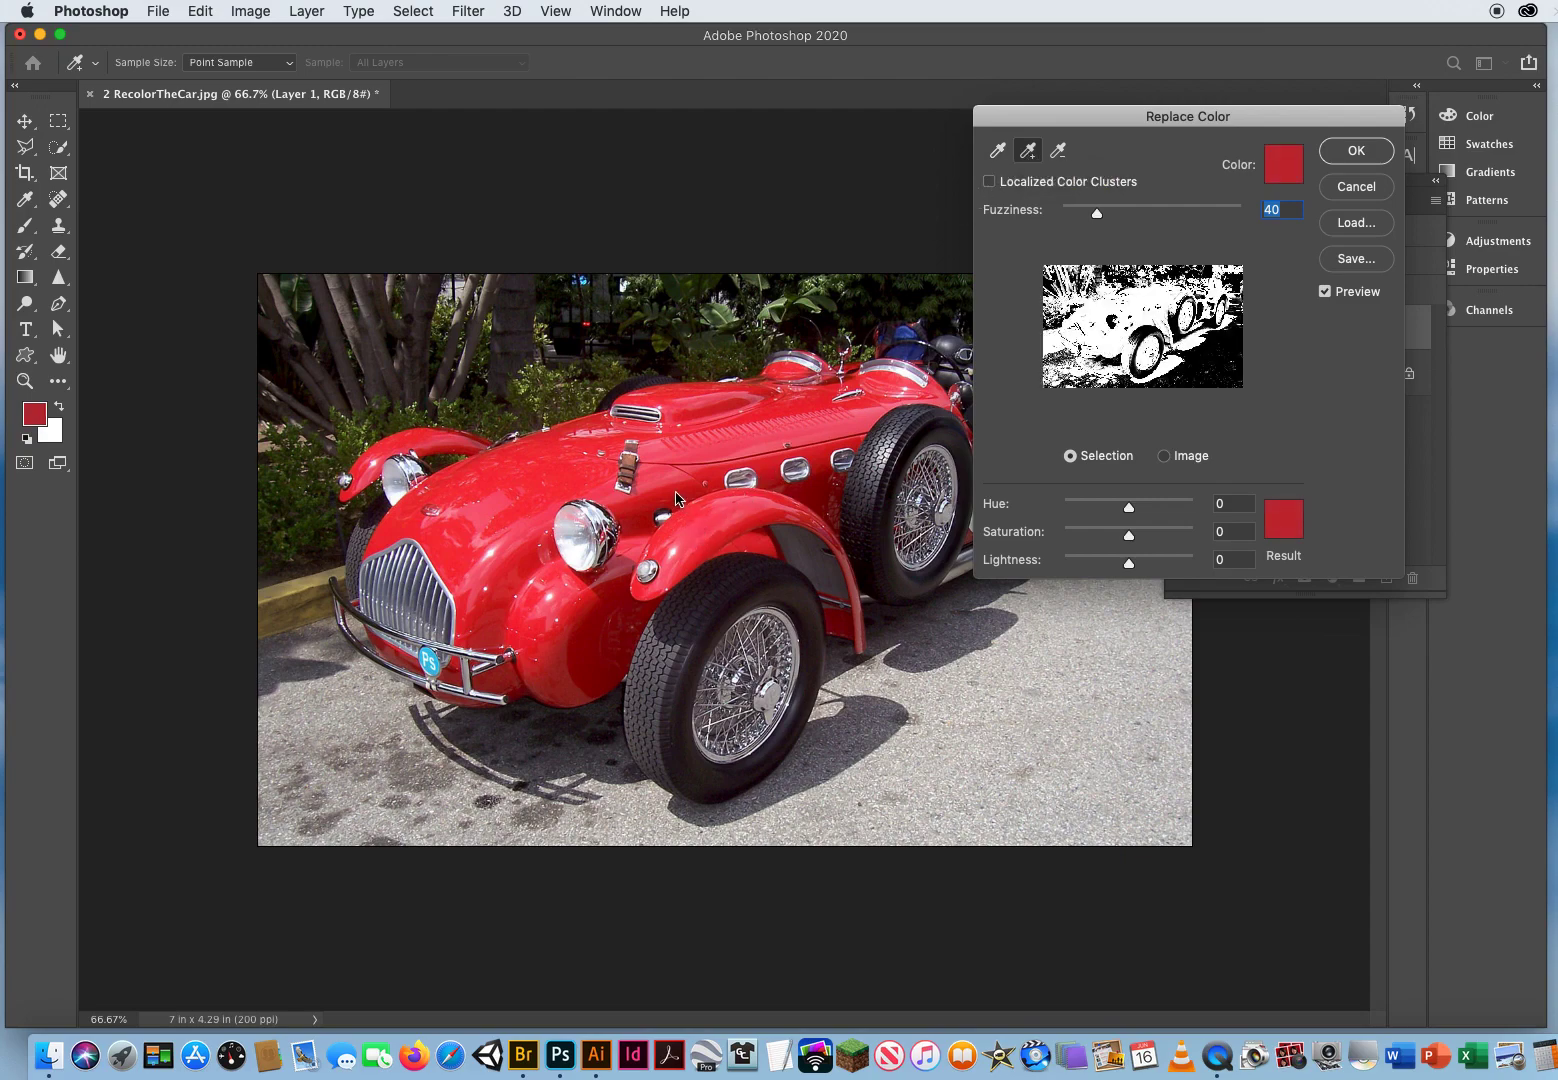
{"action": "left_click", "coordinate": [680, 490]}
{"action": "left_click", "coordinate": [742, 428]}
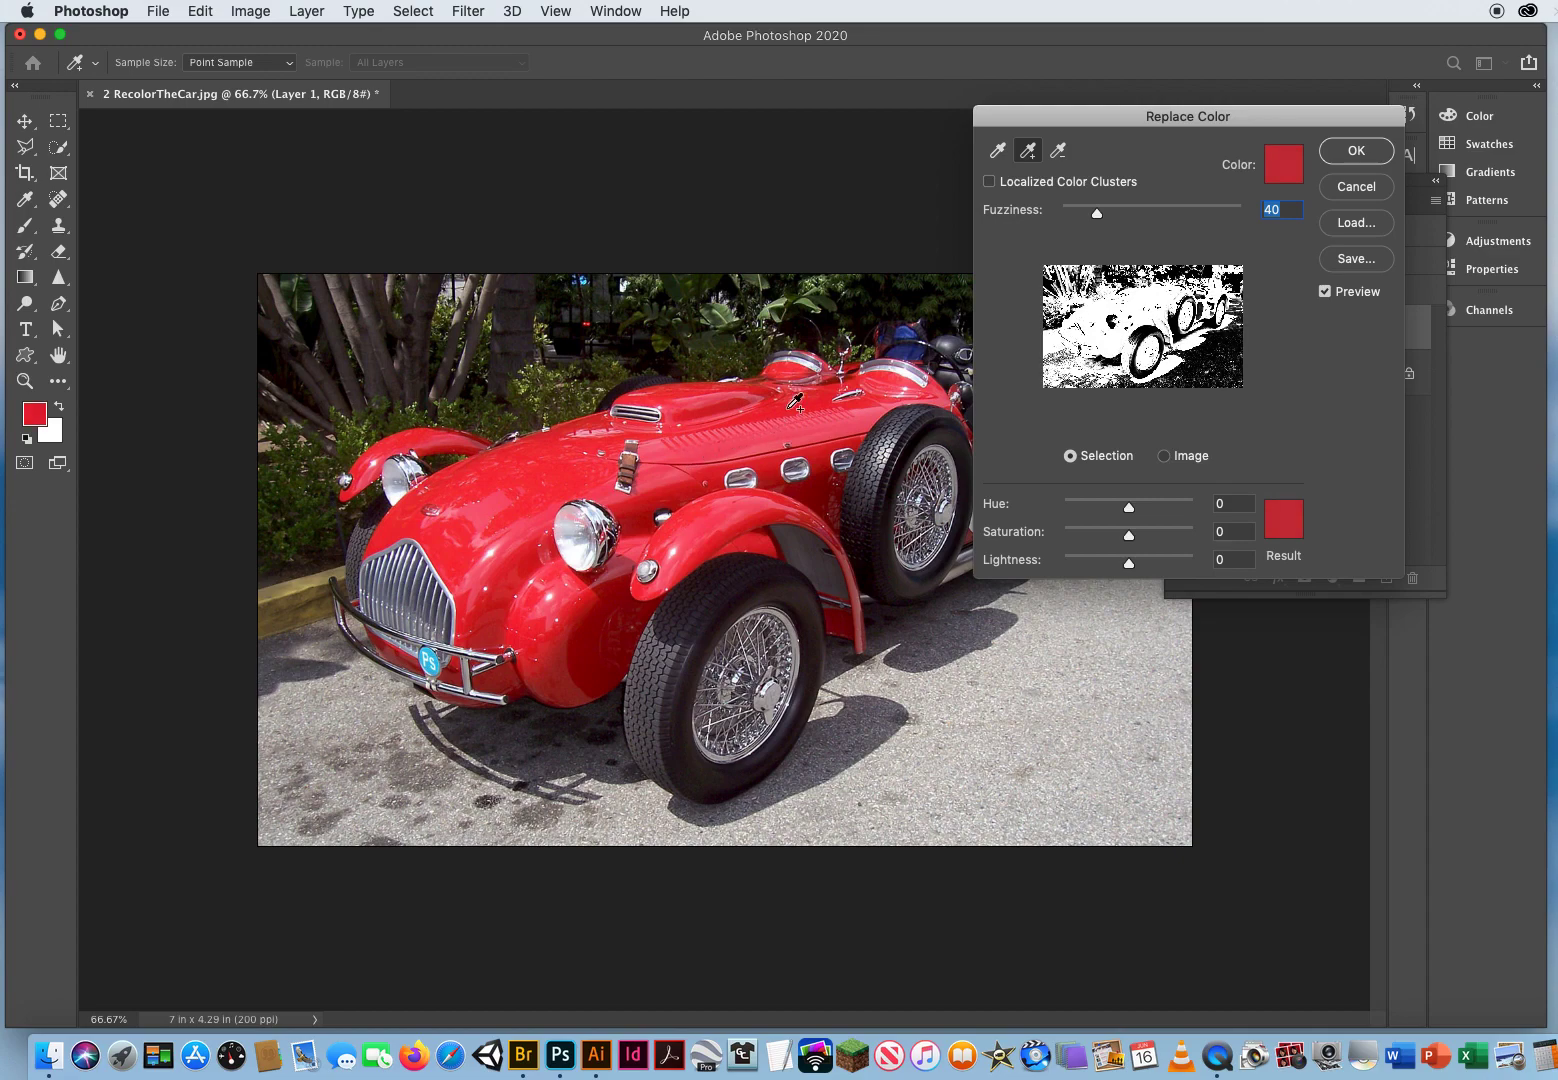
{"action": "key", "text": "super"}
{"action": "key", "text": "super+equal"}
{"action": "key", "text": "super+equal"}
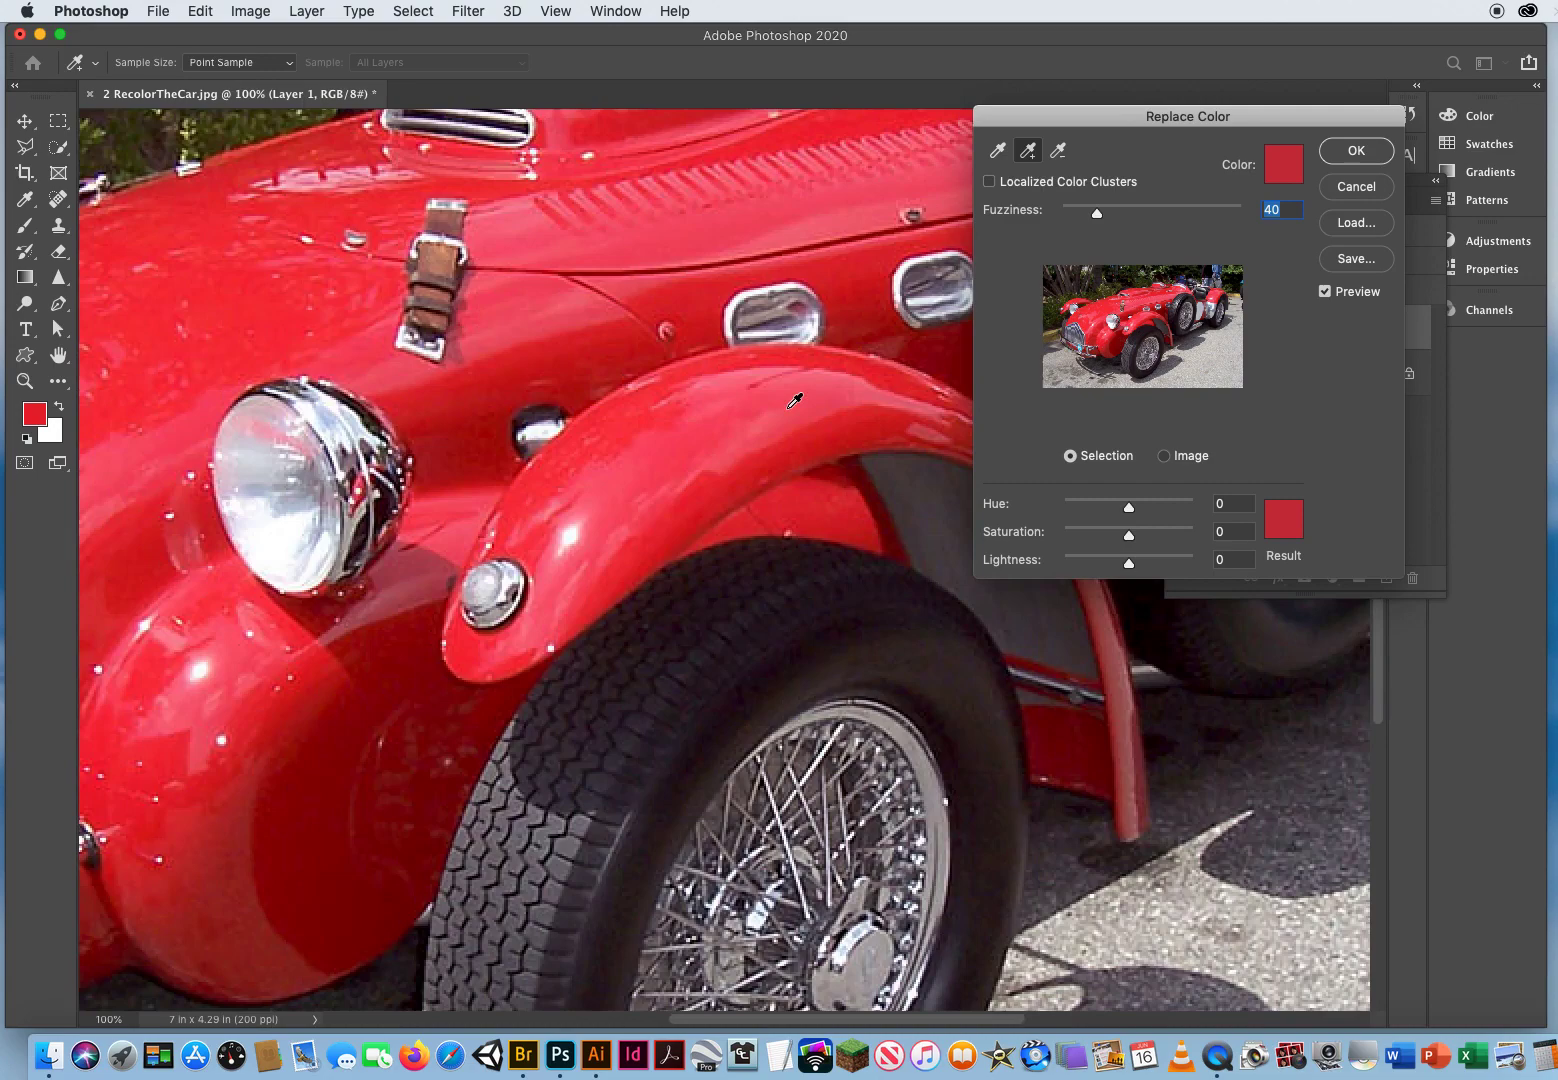
{"action": "left_click_drag", "start_coordinate": [236, 765], "coordinate": [740, 521]}
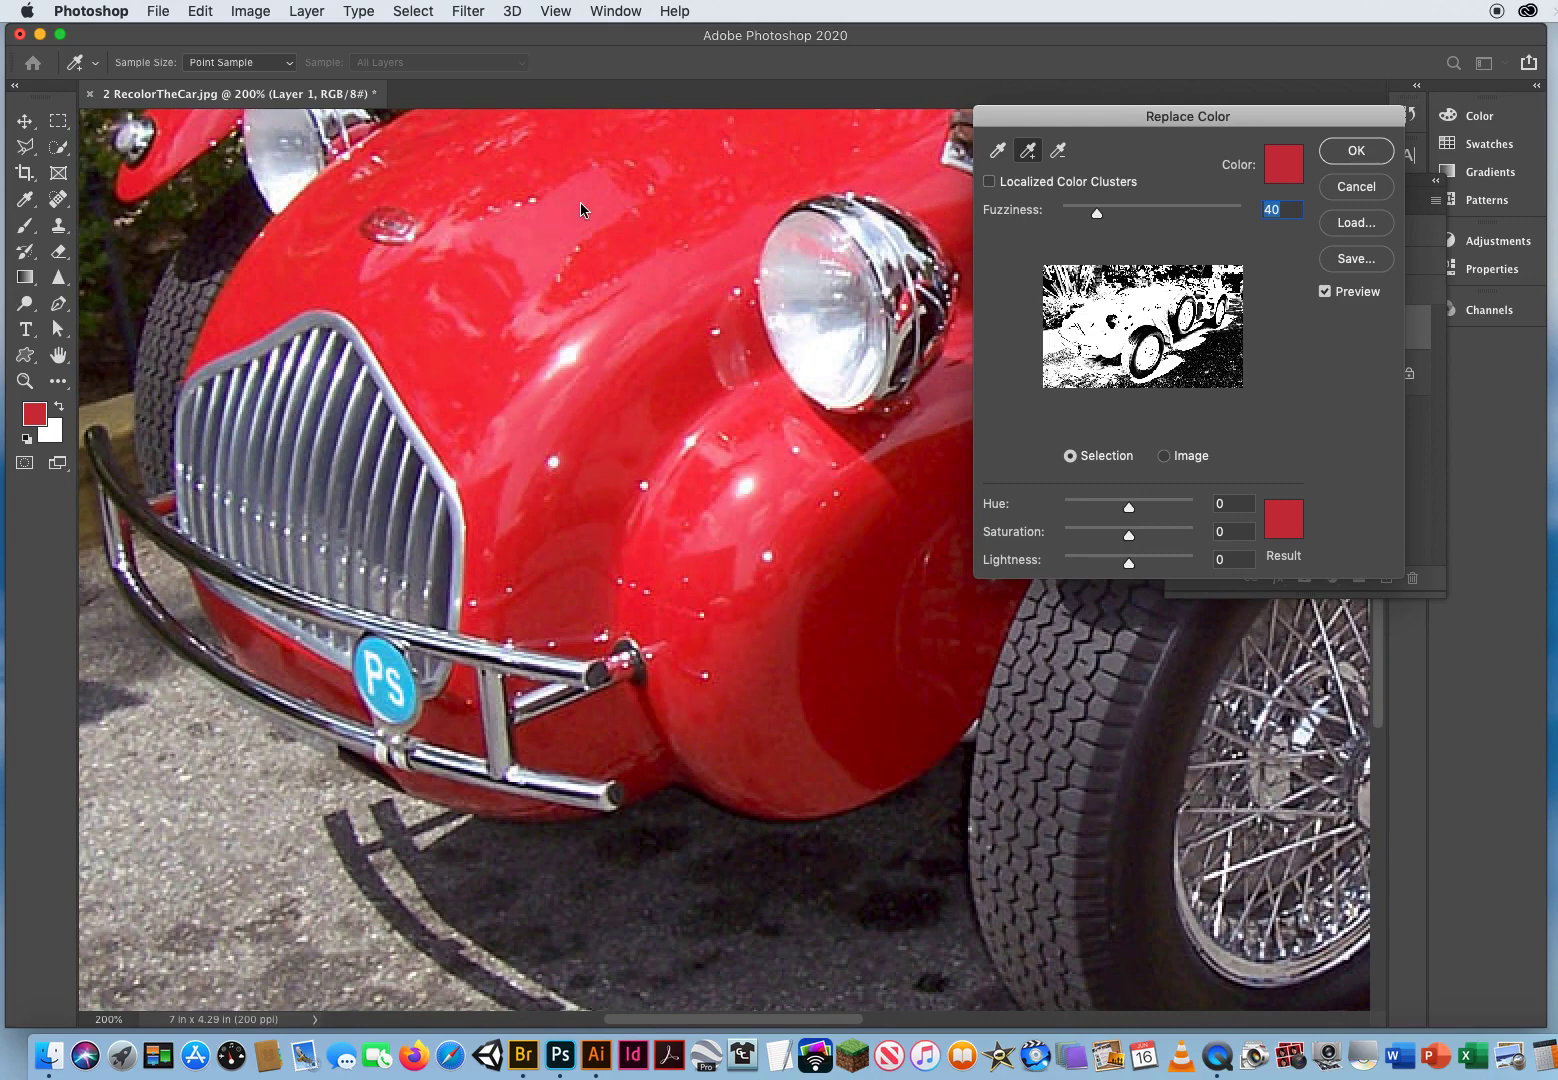
{"action": "left_click_drag", "start_coordinate": [675, 340], "coordinate": [3, 578]}
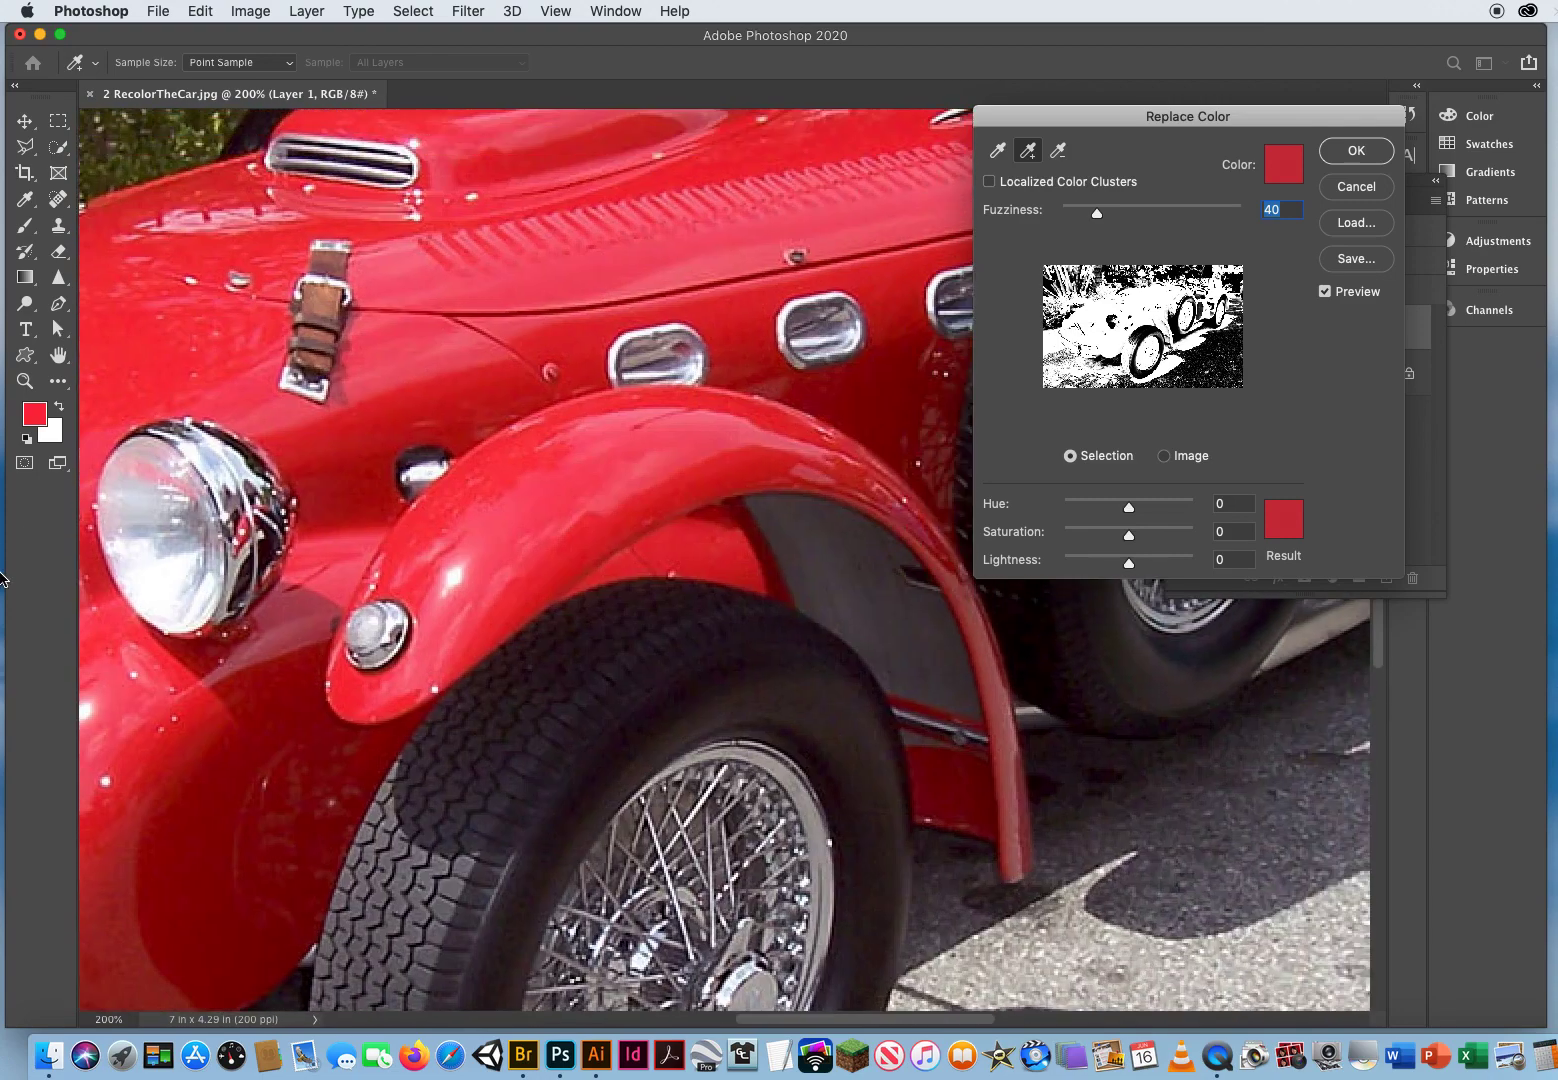
{"action": "left_click_drag", "start_coordinate": [860, 350], "coordinate": [417, 393]}
{"action": "left_click", "coordinate": [438, 434]}
{"action": "left_click", "coordinate": [456, 500]}
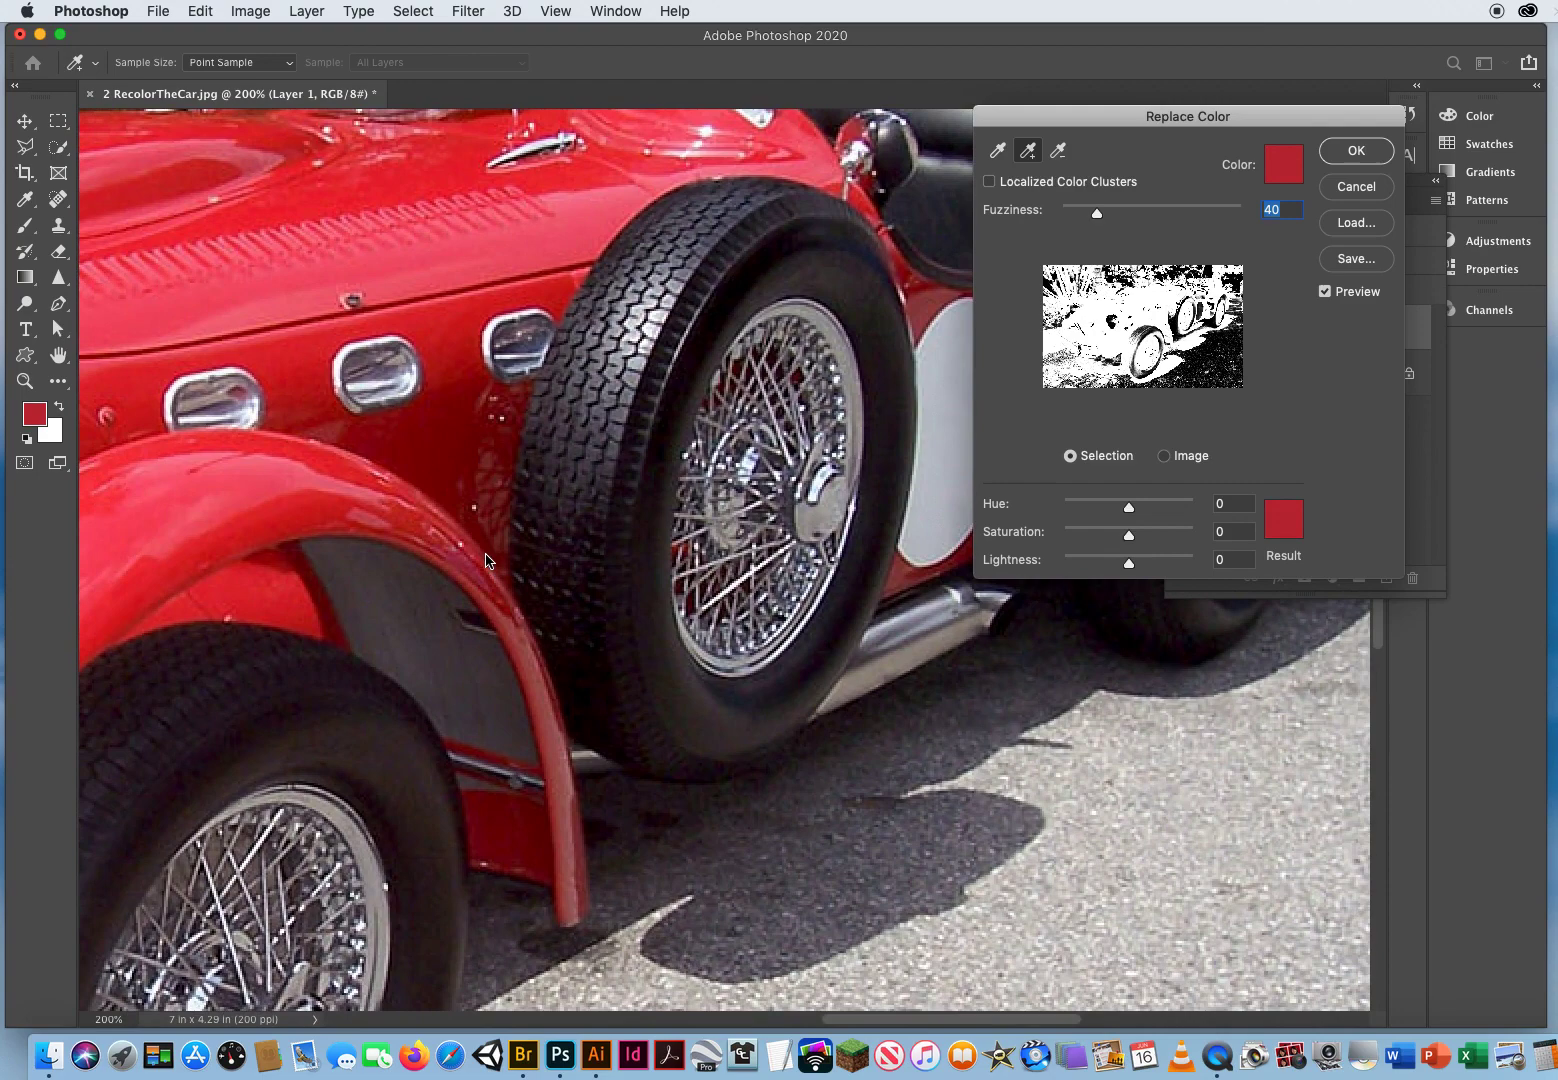
Add the pinker red near the rear wheel and chrome fender to the sample
{"action": "left_click_drag", "start_coordinate": [500, 385], "coordinate": [295, 405]}
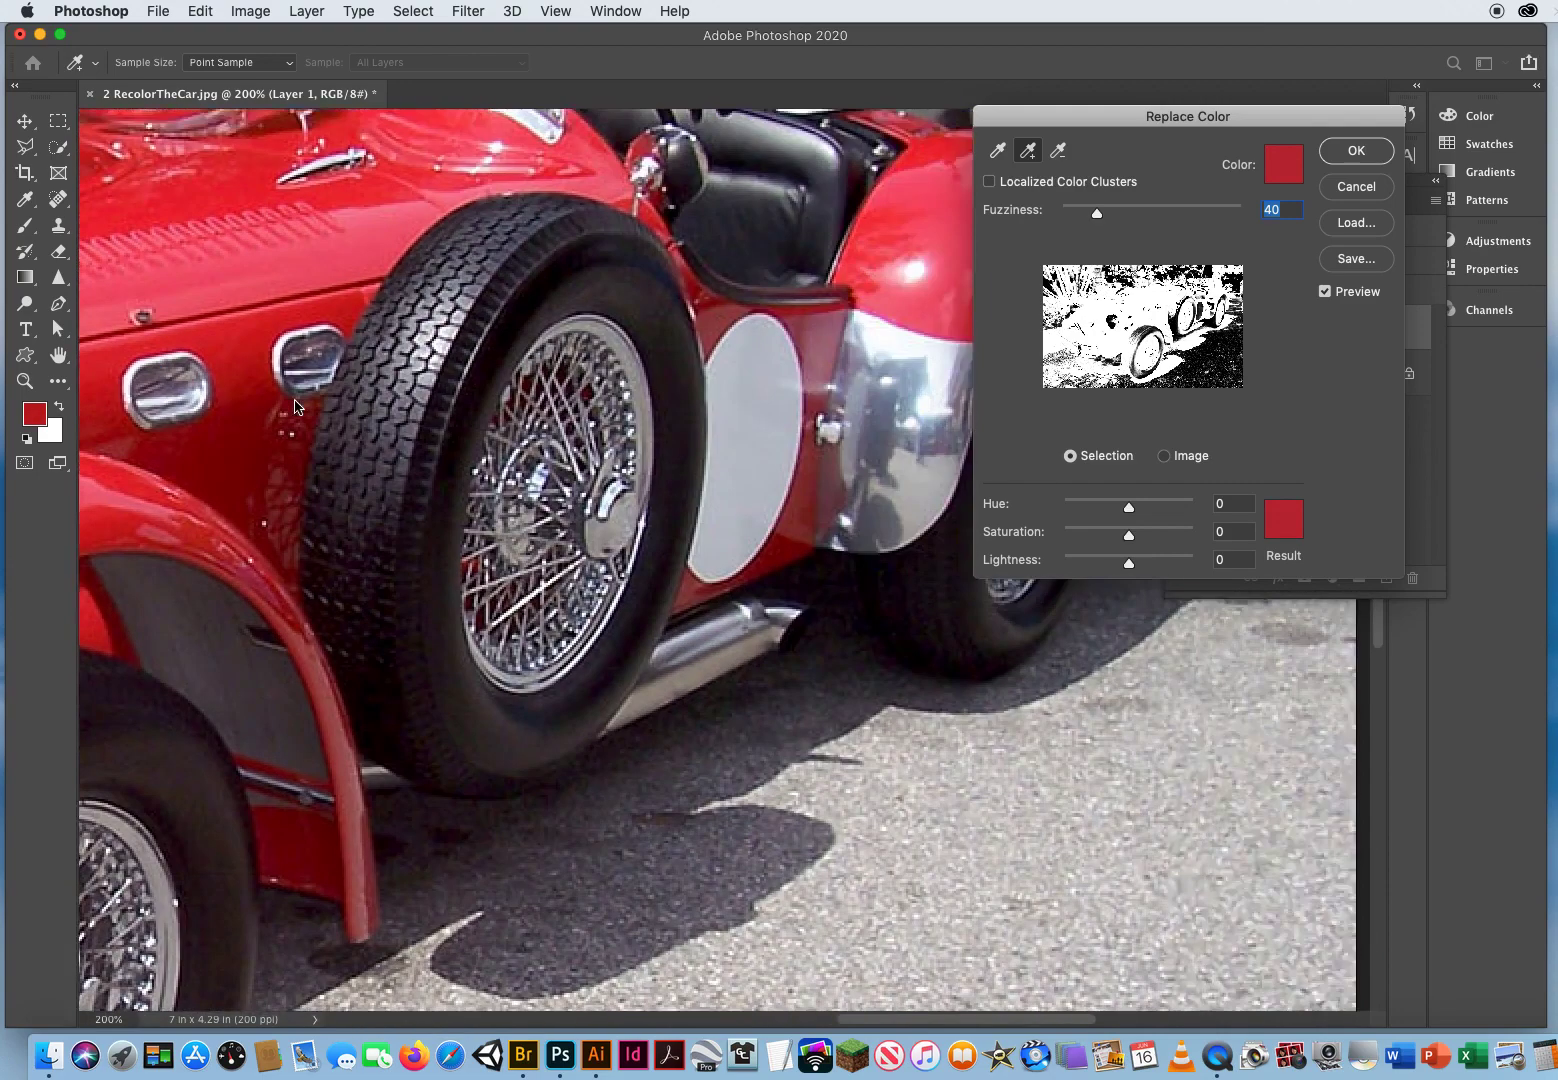
{"action": "scroll", "coordinate": [295, 405], "scroll_direction": "right", "scroll_amount": 8}
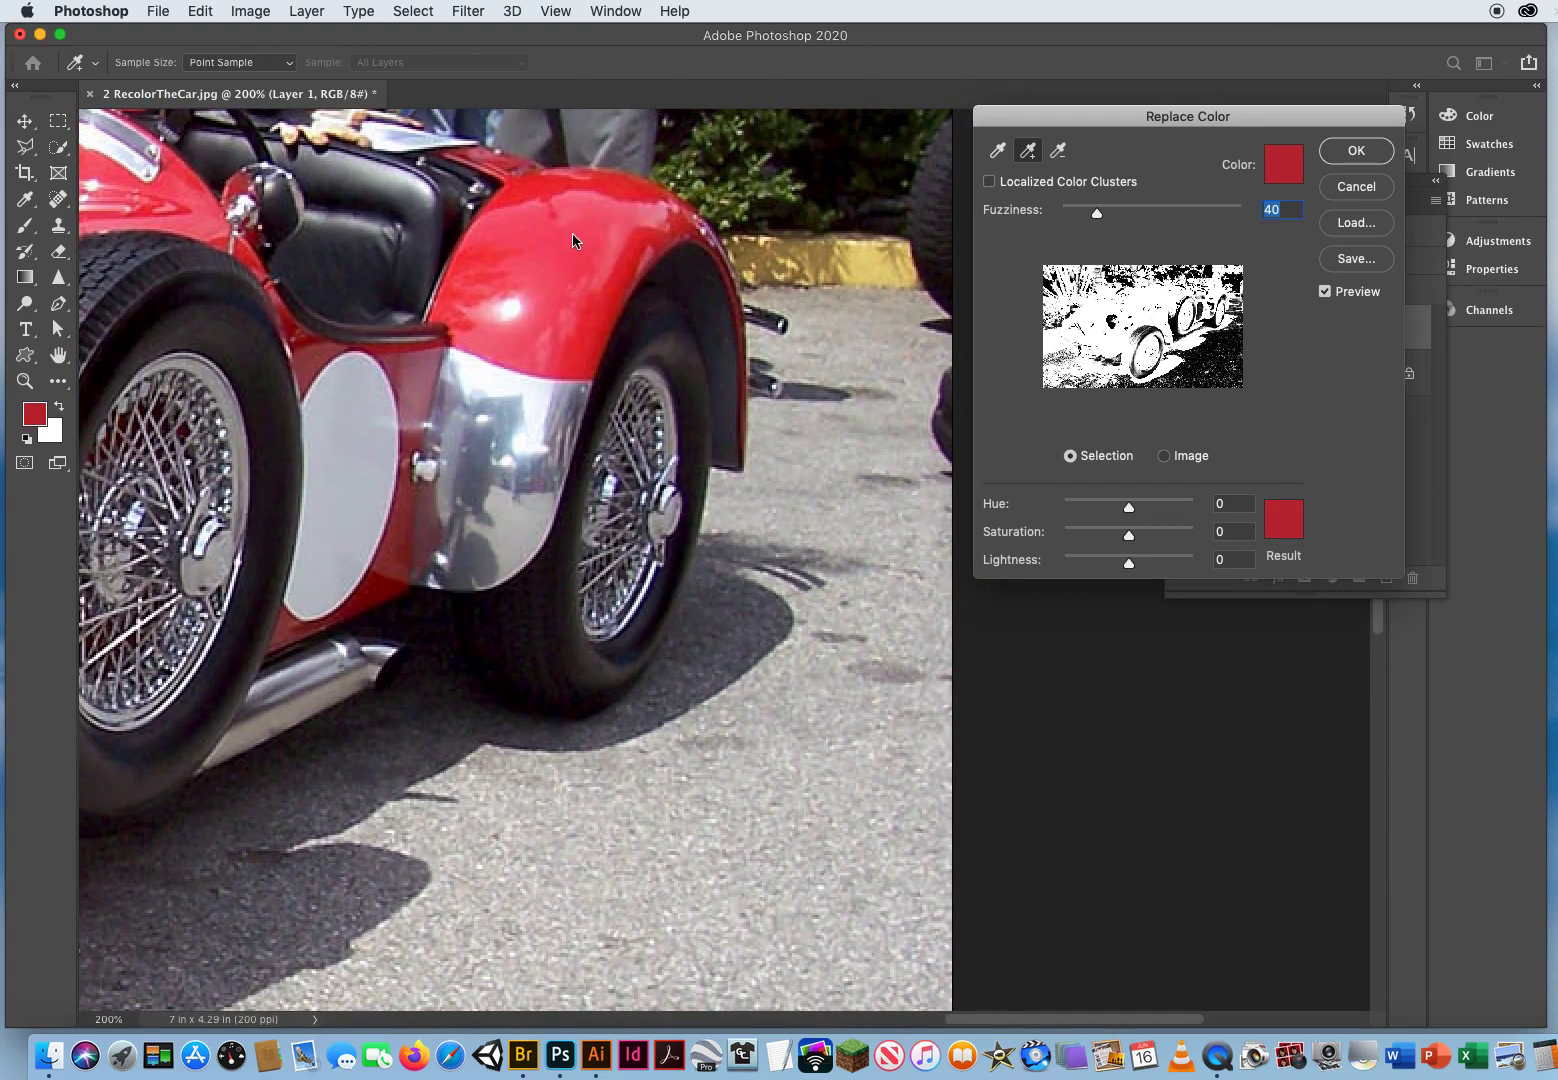
{"action": "left_click", "coordinate": [489, 357]}
{"action": "scroll", "coordinate": [489, 357], "scroll_direction": "left", "scroll_amount": 10}
{"action": "scroll", "coordinate": [745, 465], "scroll_direction": "right", "scroll_amount": 2}
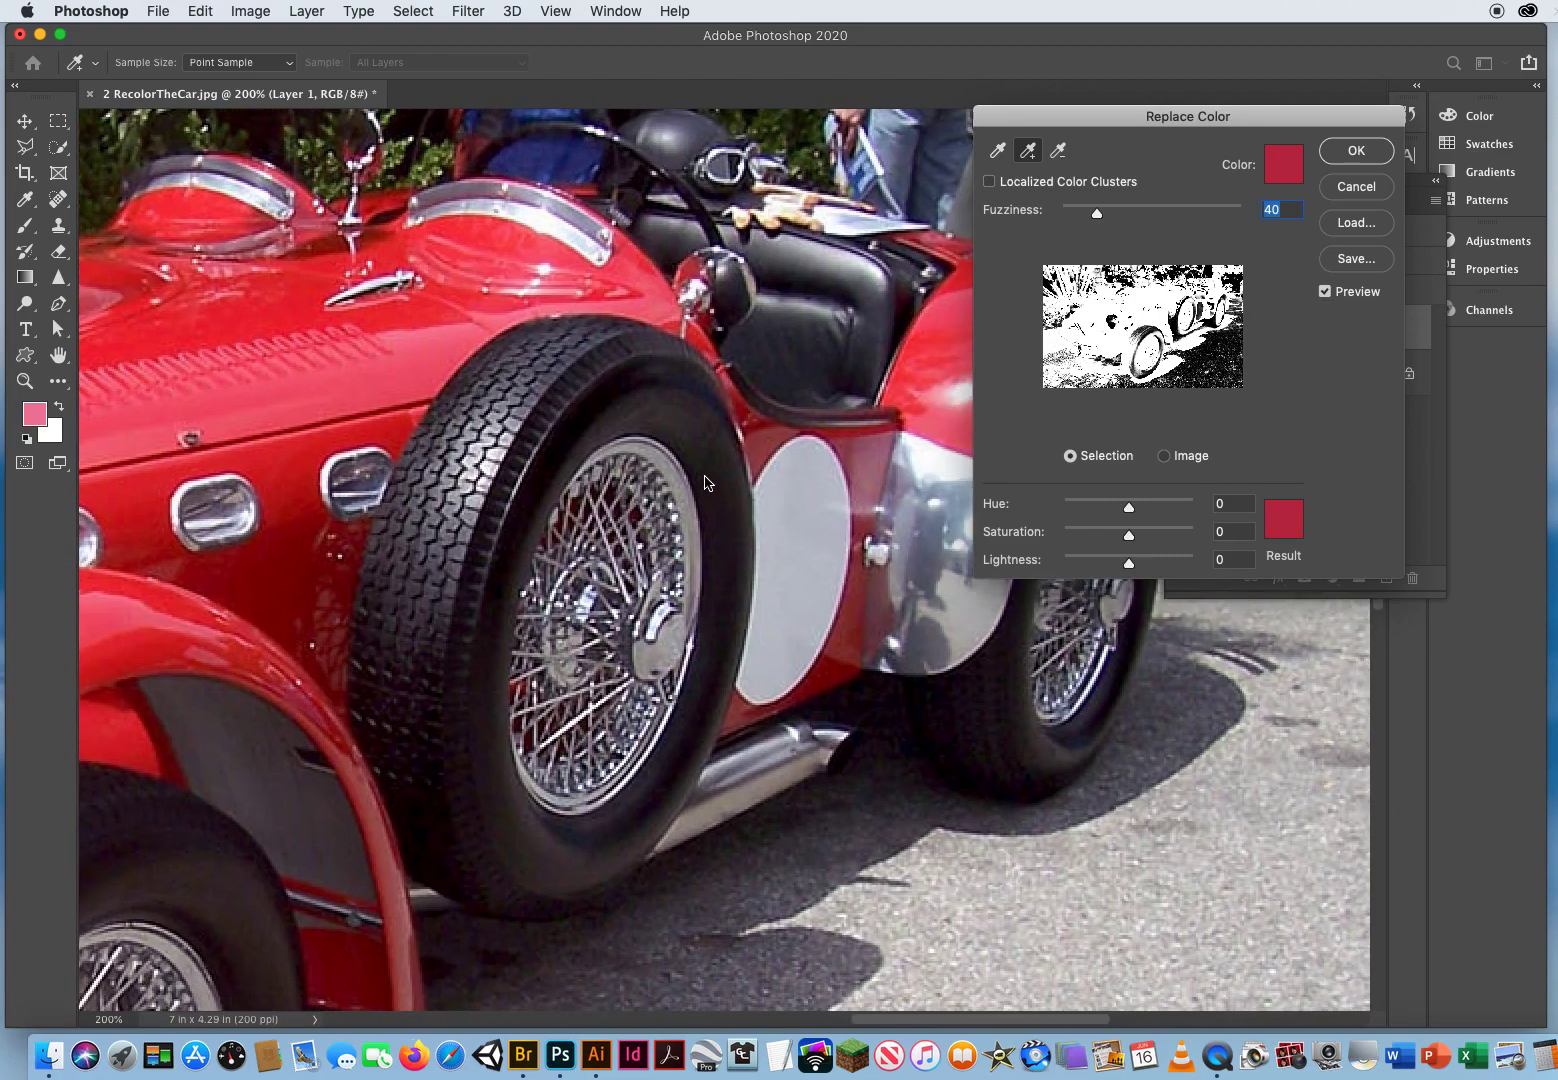
{"action": "scroll", "coordinate": [651, 474], "scroll_direction": "left", "scroll_amount": 5}
{"action": "scroll", "coordinate": [675, 455], "scroll_direction": "left", "scroll_amount": 5}
{"action": "scroll", "coordinate": [700, 438], "scroll_direction": "down", "scroll_amount": 3}
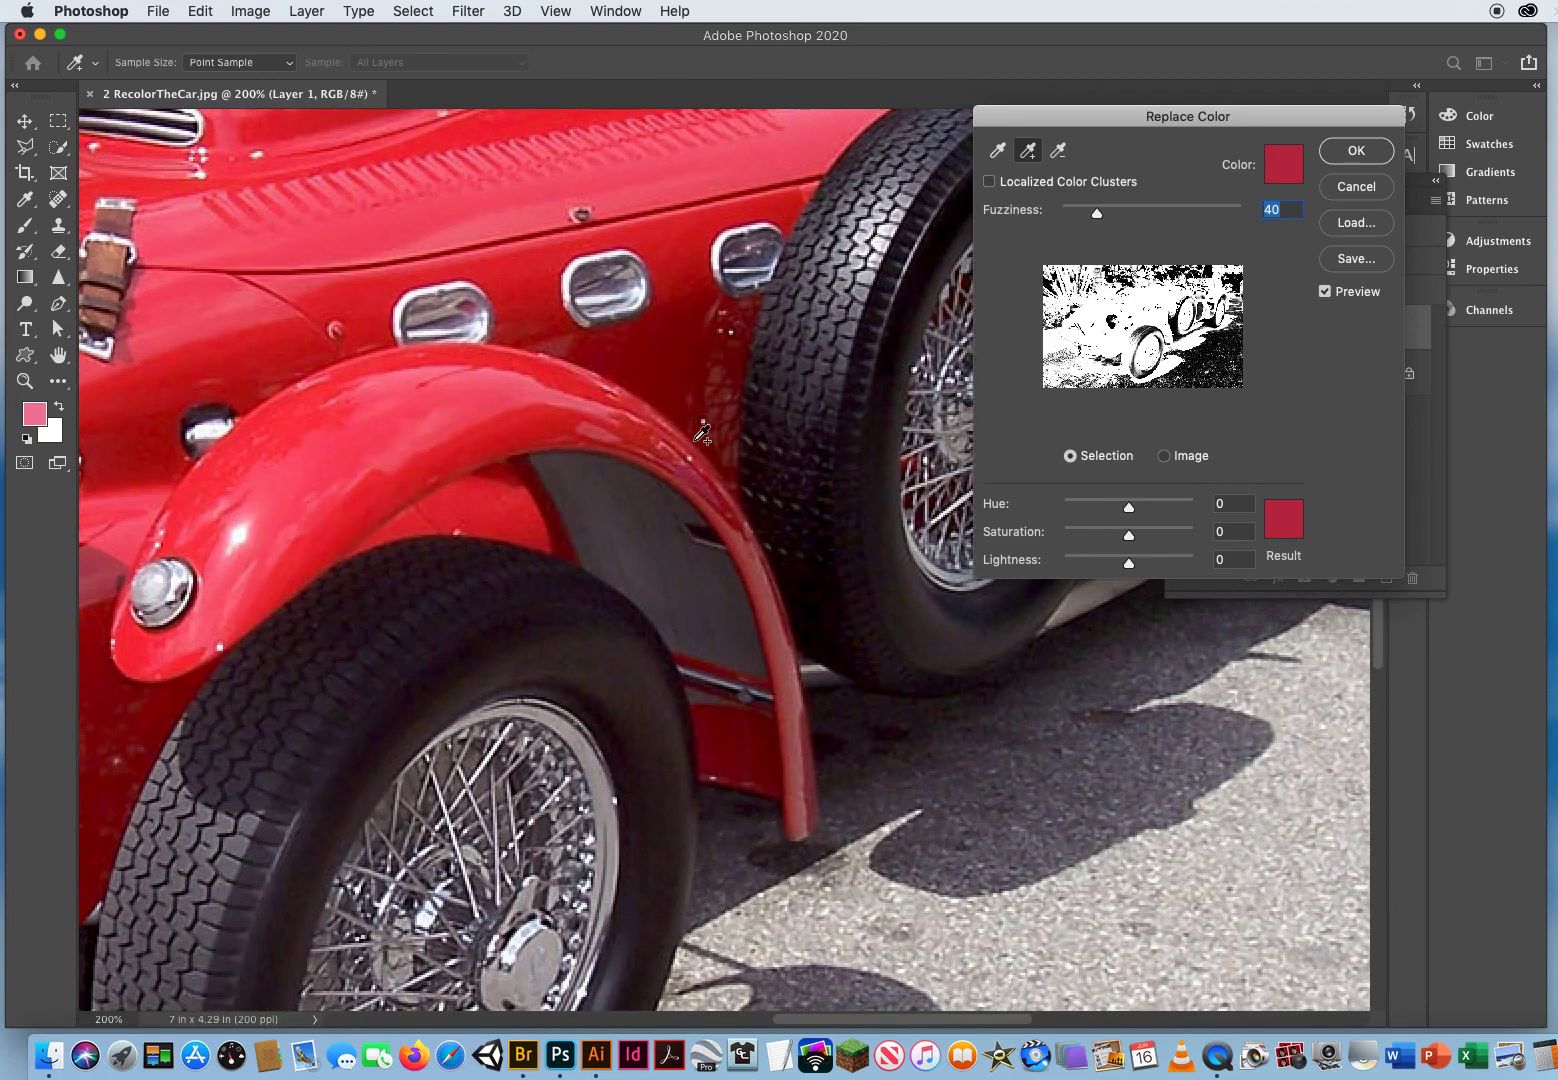
{"action": "key", "text": "super+minus"}
{"action": "key", "text": "super+minus"}
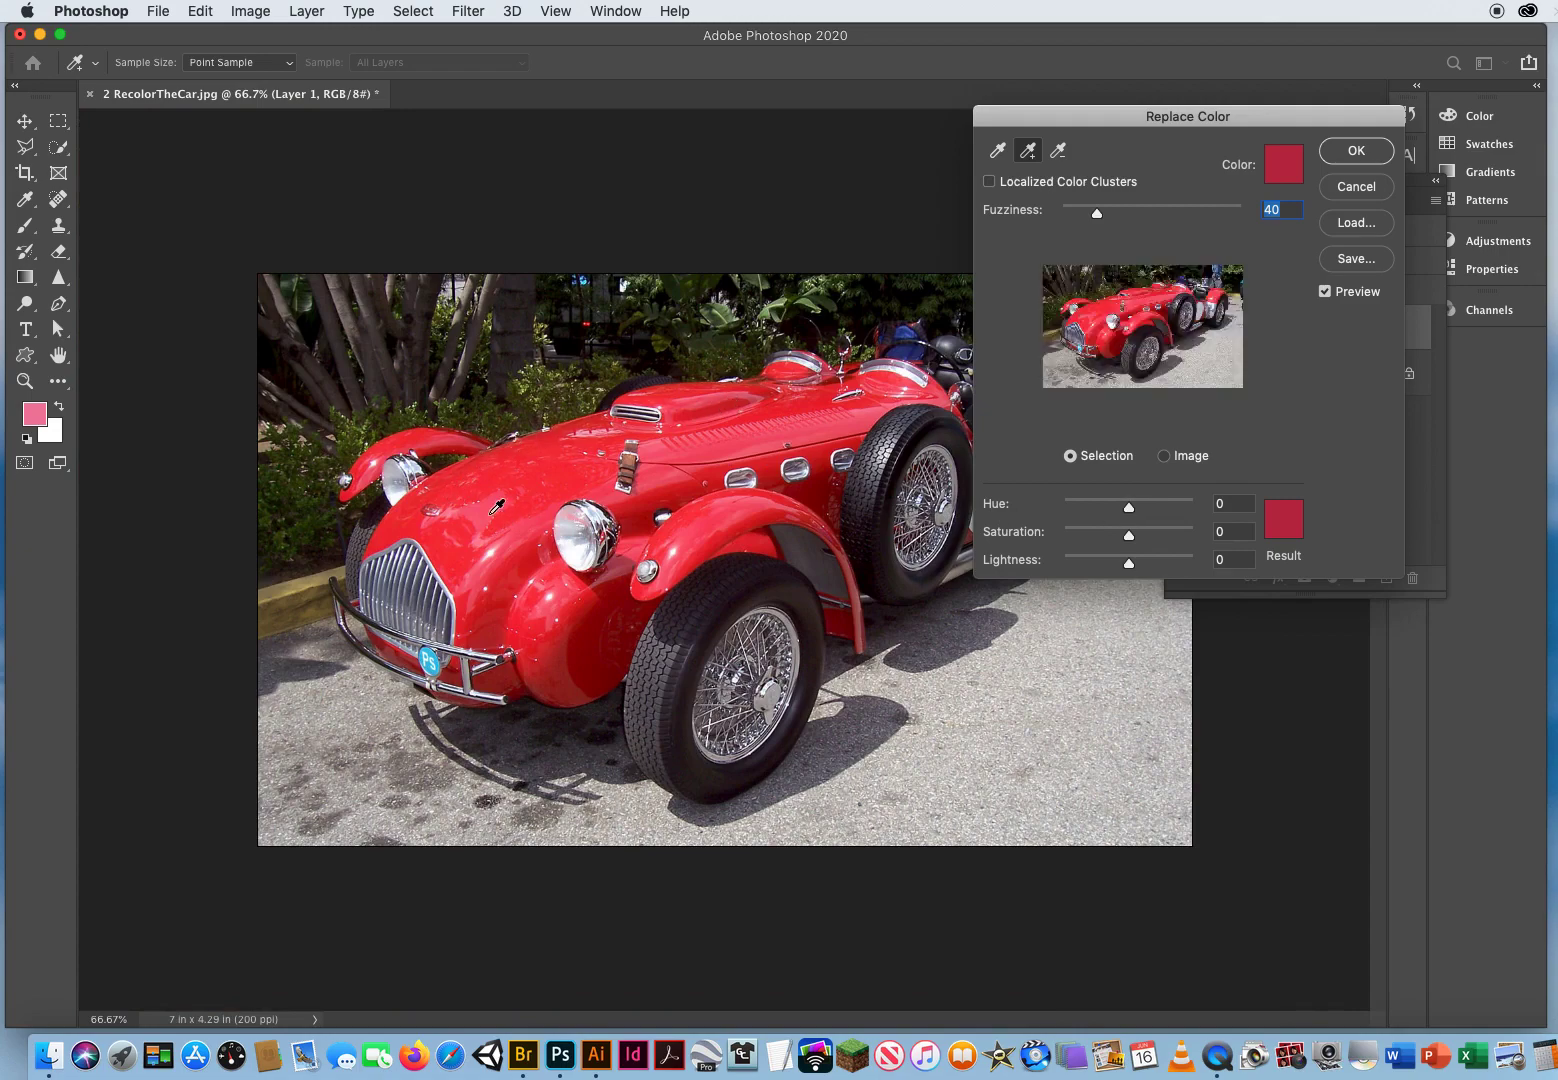
Set the Replace Color Hue to -111, turning the car body blue
{"action": "key", "text": "super+plus"}
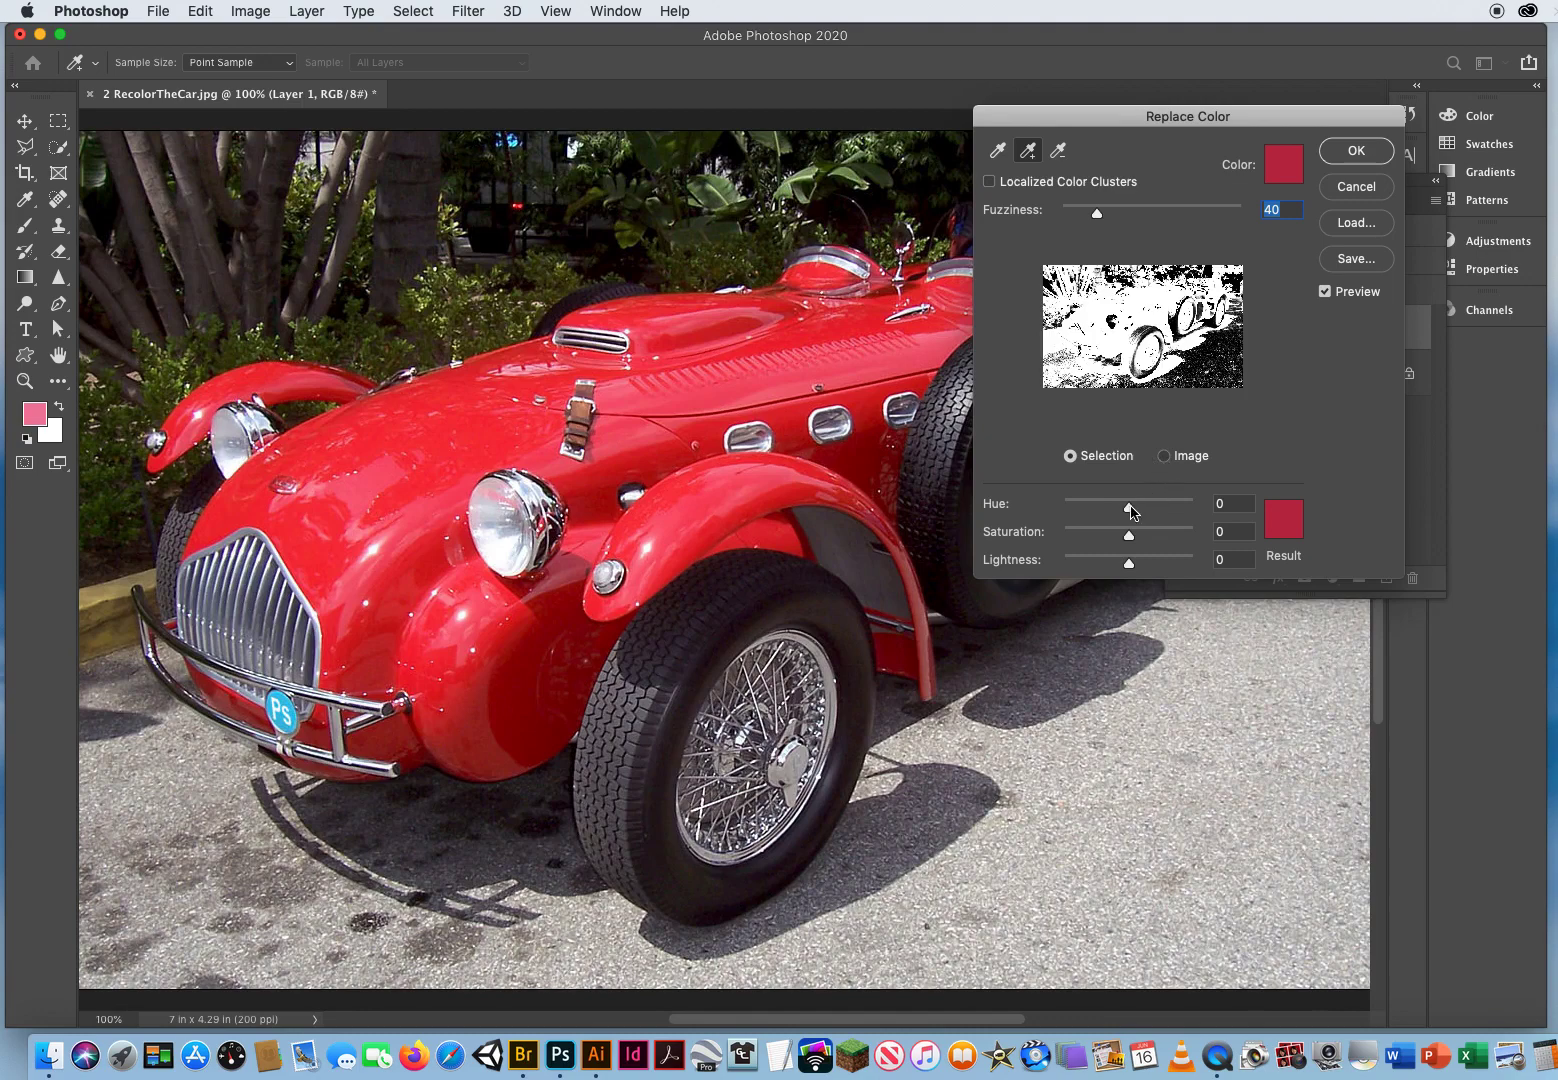
{"action": "left_click_drag", "start_coordinate": [1131, 511], "coordinate": [1168, 511]}
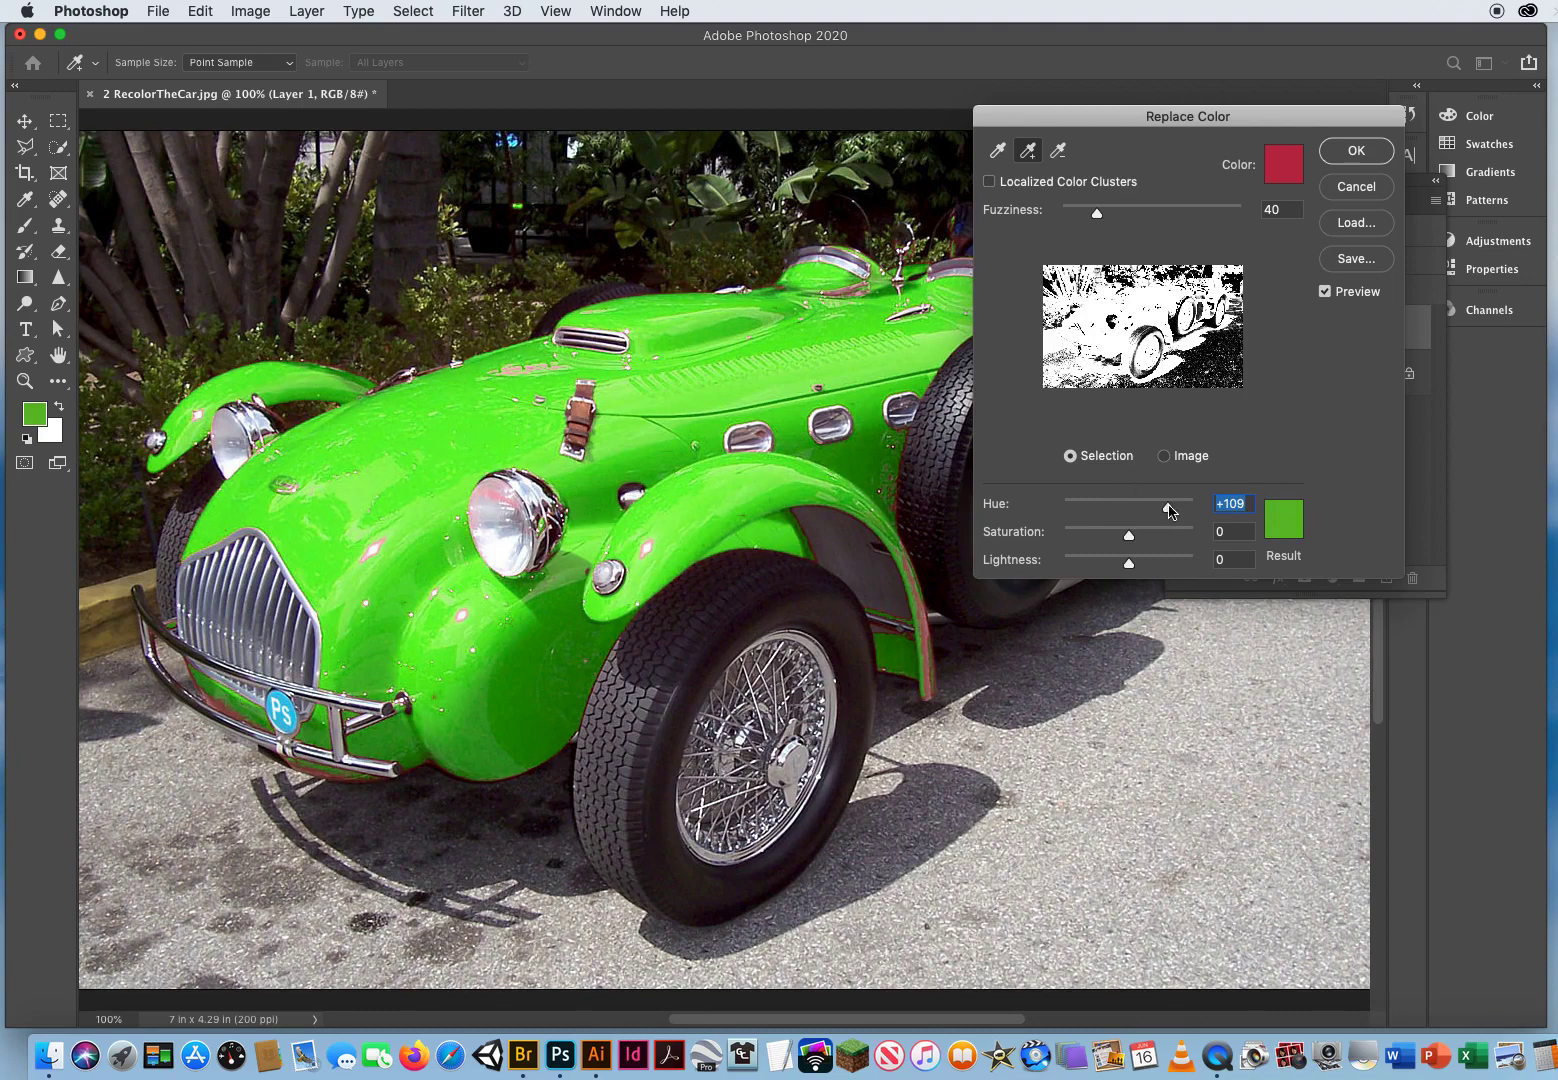
{"action": "left_click_drag", "start_coordinate": [1170, 511], "coordinate": [1153, 511]}
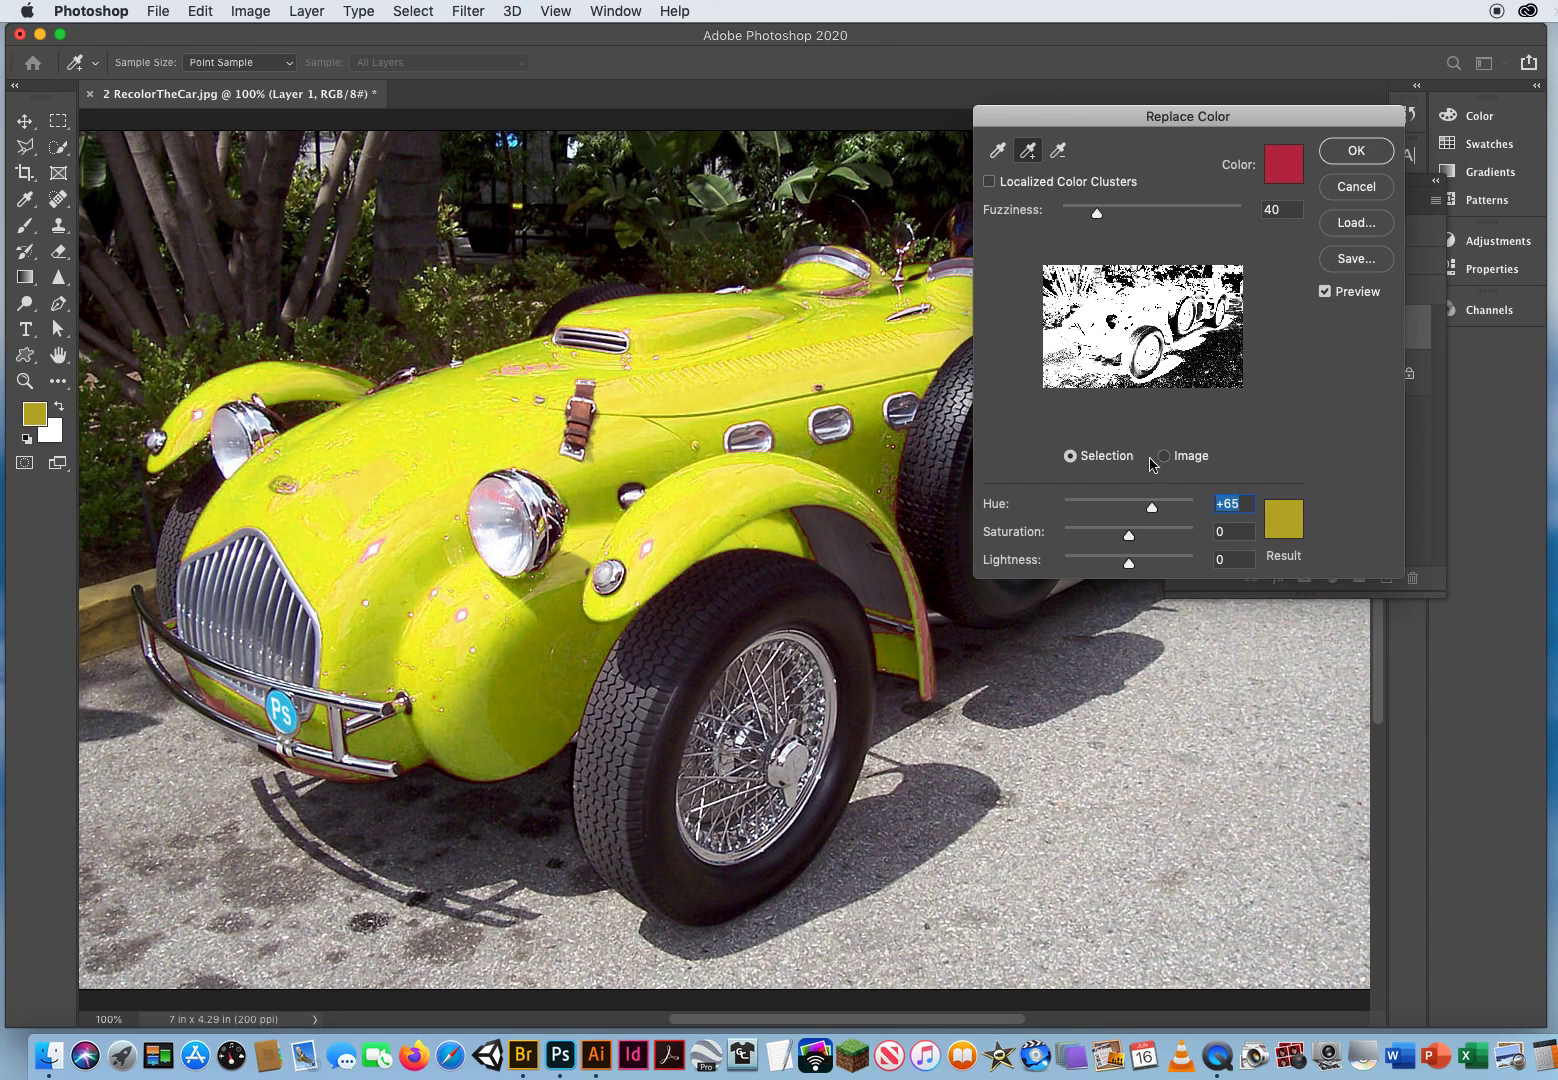
{"action": "left_click_drag", "start_coordinate": [1153, 514], "coordinate": [1091, 512]}
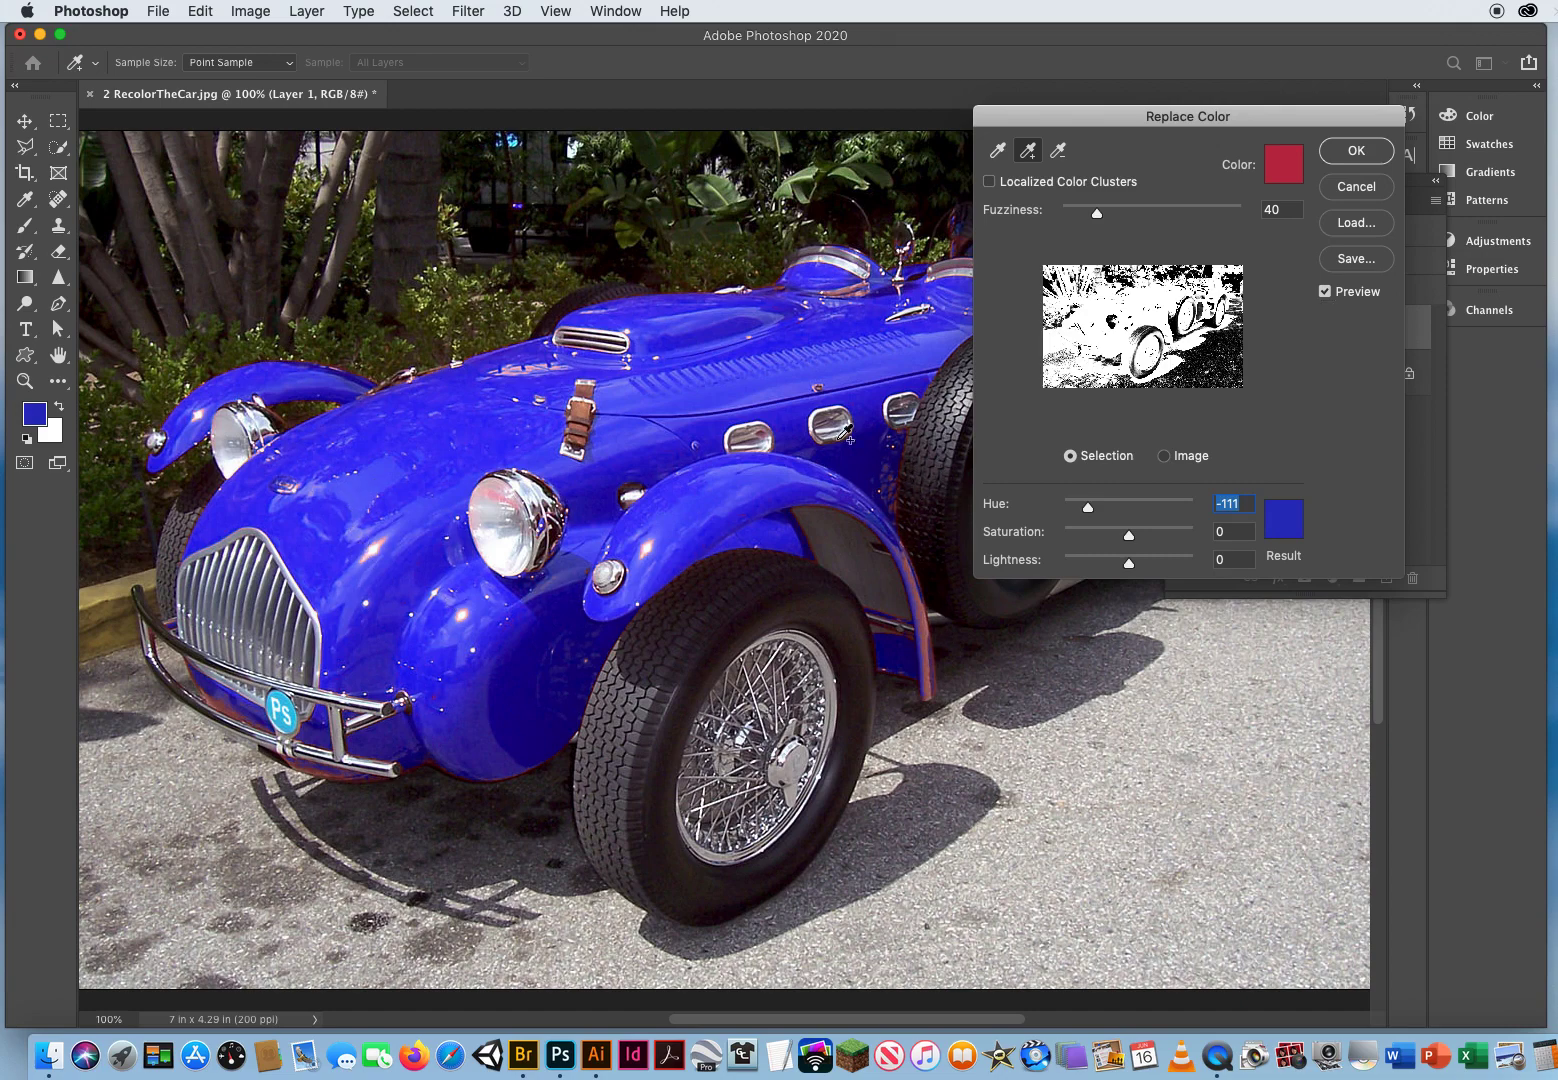
Add the leftover red edges of the rear and front fenders to the sample
{"action": "left_click", "coordinate": [926, 628]}
{"action": "left_click", "coordinate": [380, 541]}
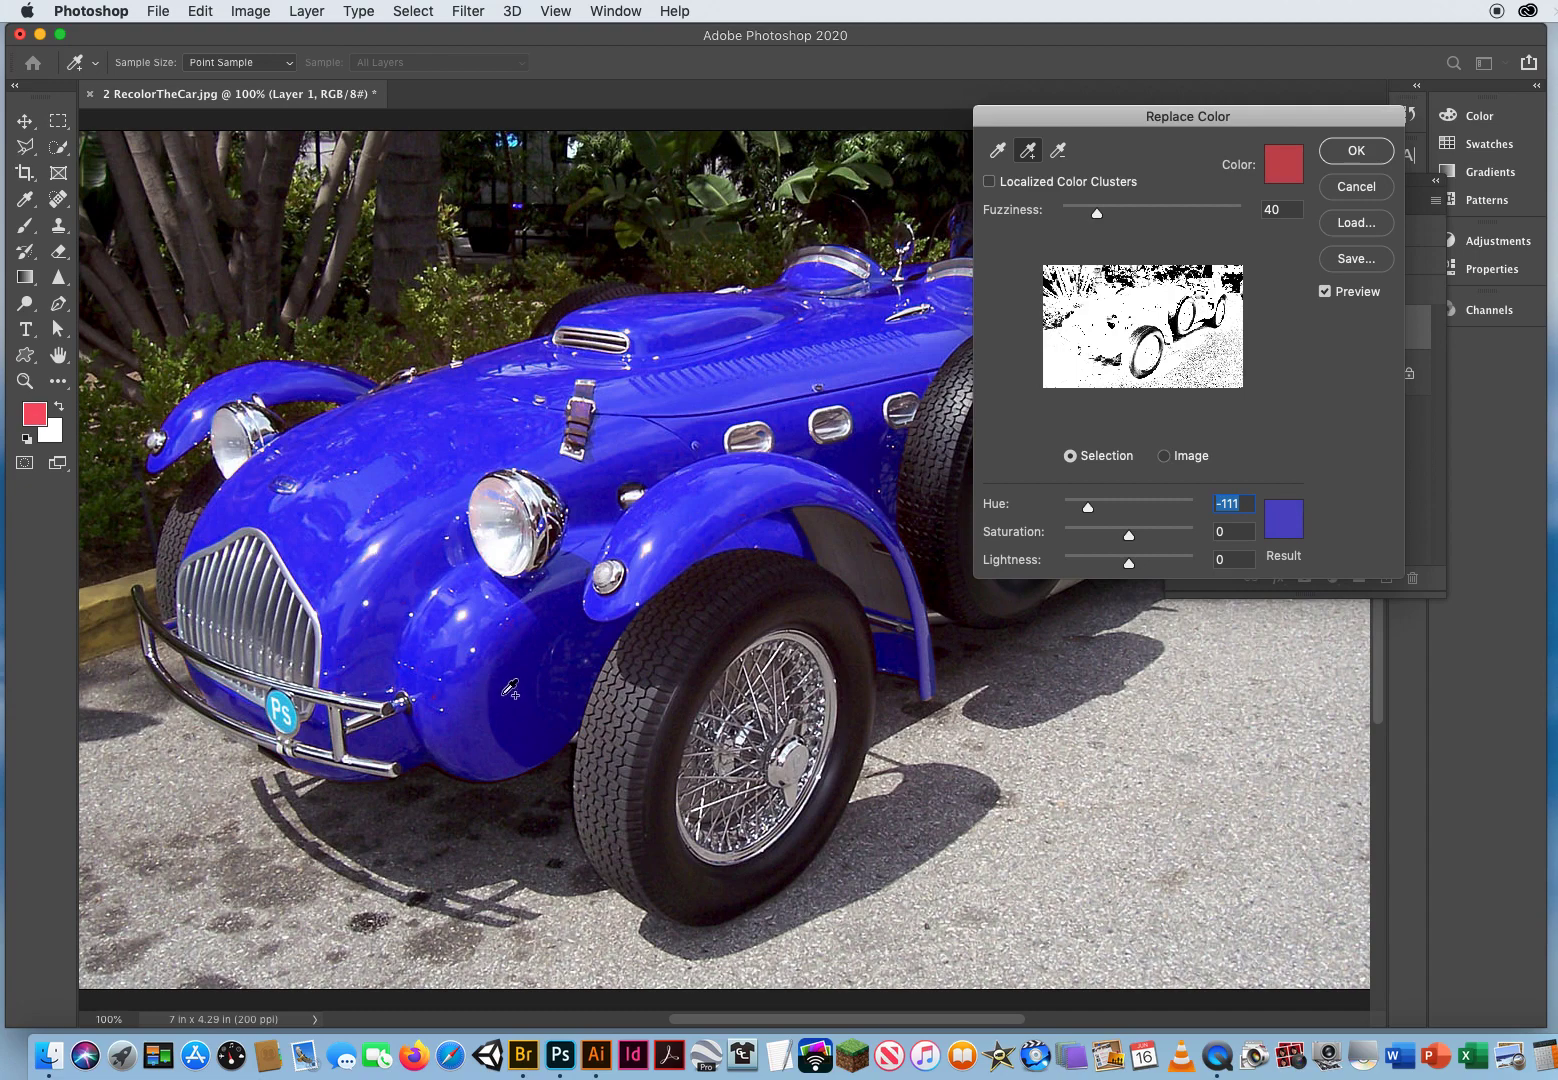
{"action": "left_click", "coordinate": [440, 692]}
{"action": "key", "text": "super+equal"}
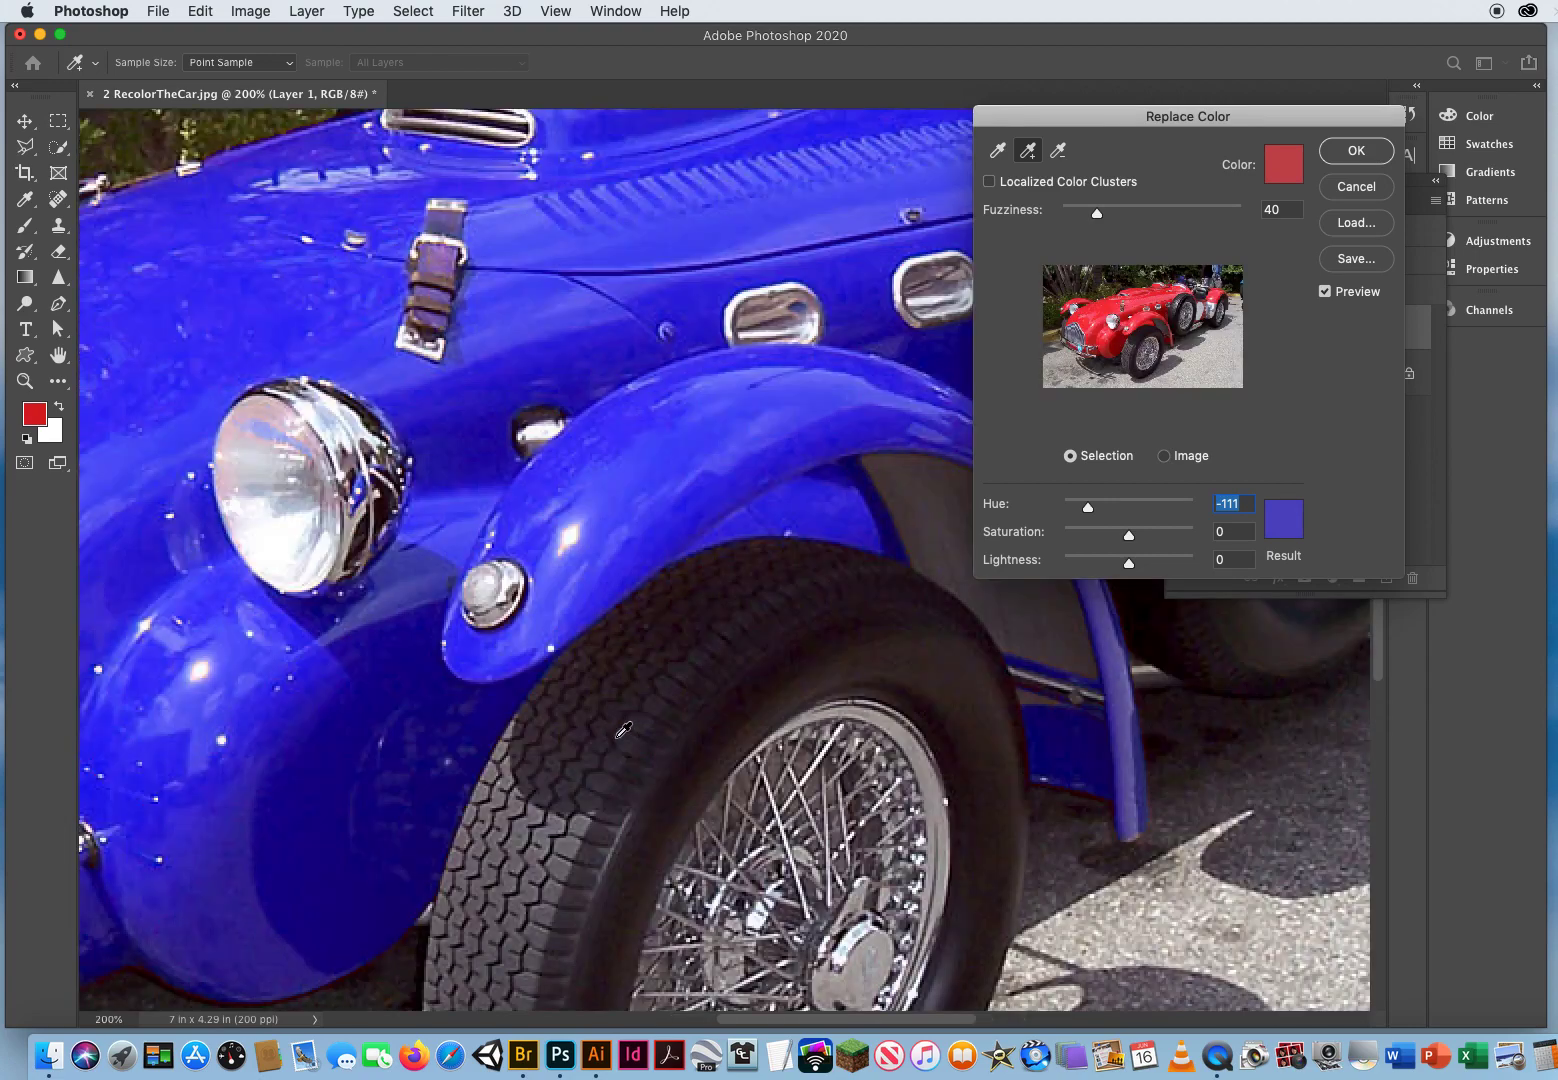
{"action": "scroll", "coordinate": [700, 500], "scroll_direction": "right", "scroll_amount": 5}
{"action": "scroll", "coordinate": [700, 500], "scroll_direction": "down", "scroll_amount": 3}
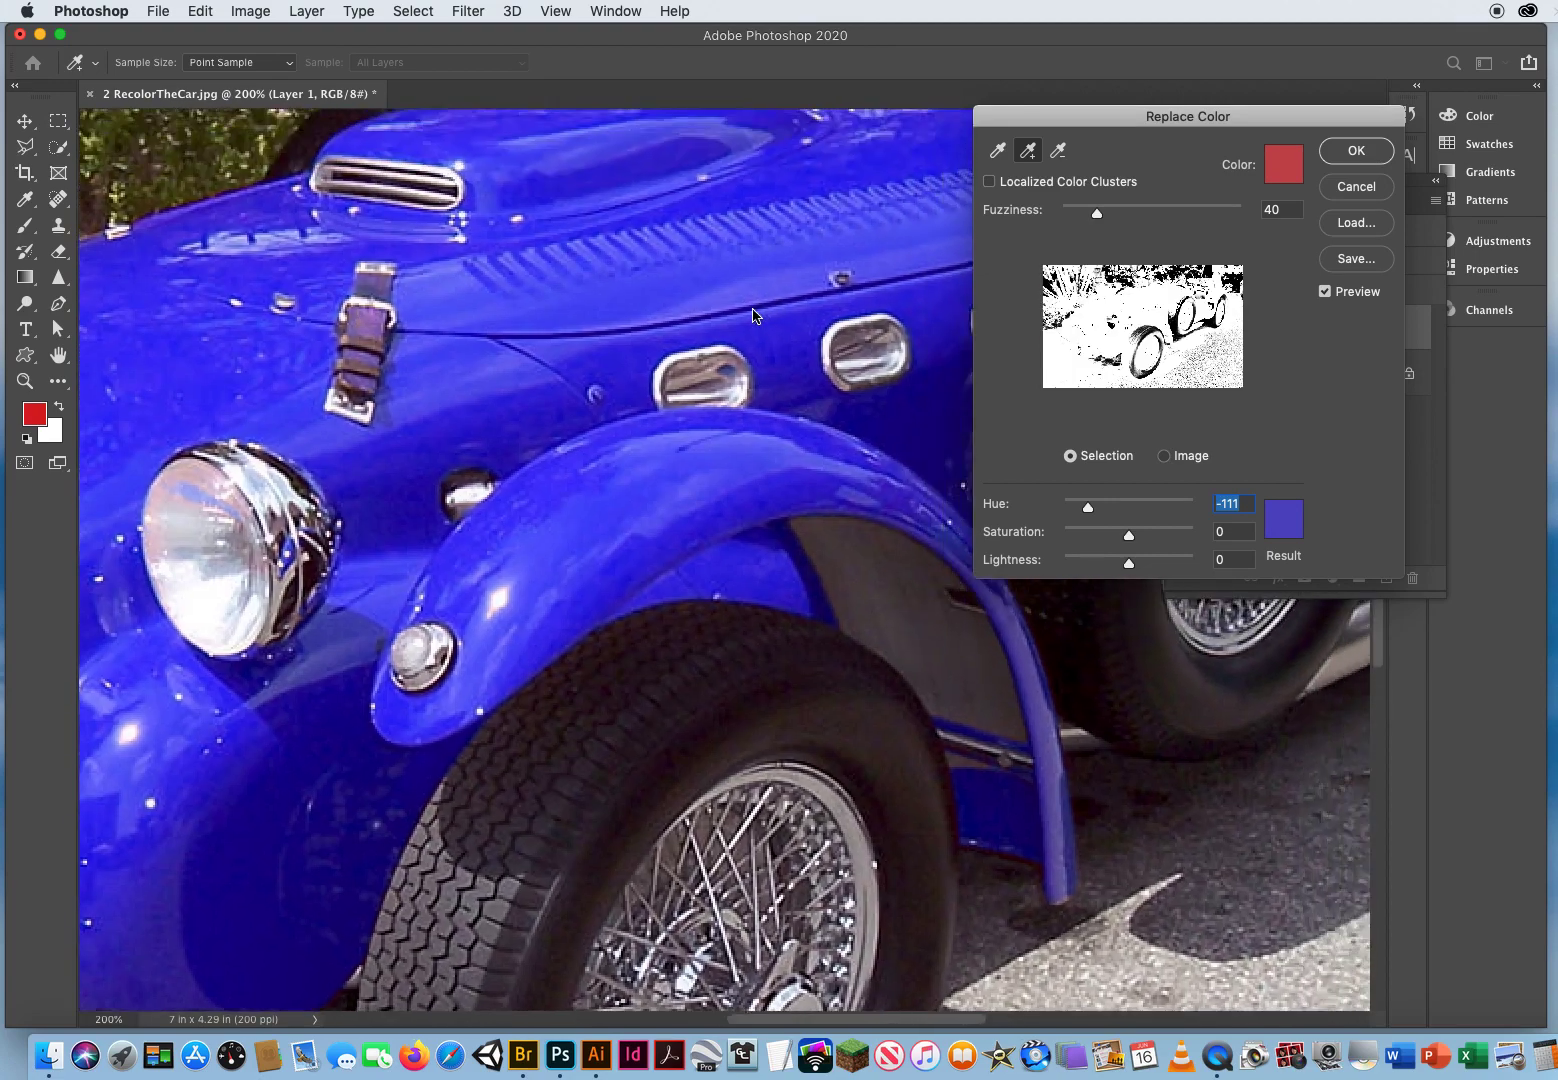
{"action": "scroll", "coordinate": [661, 616], "scroll_direction": "right", "scroll_amount": 5}
{"action": "scroll", "coordinate": [661, 616], "scroll_direction": "down", "scroll_amount": 2}
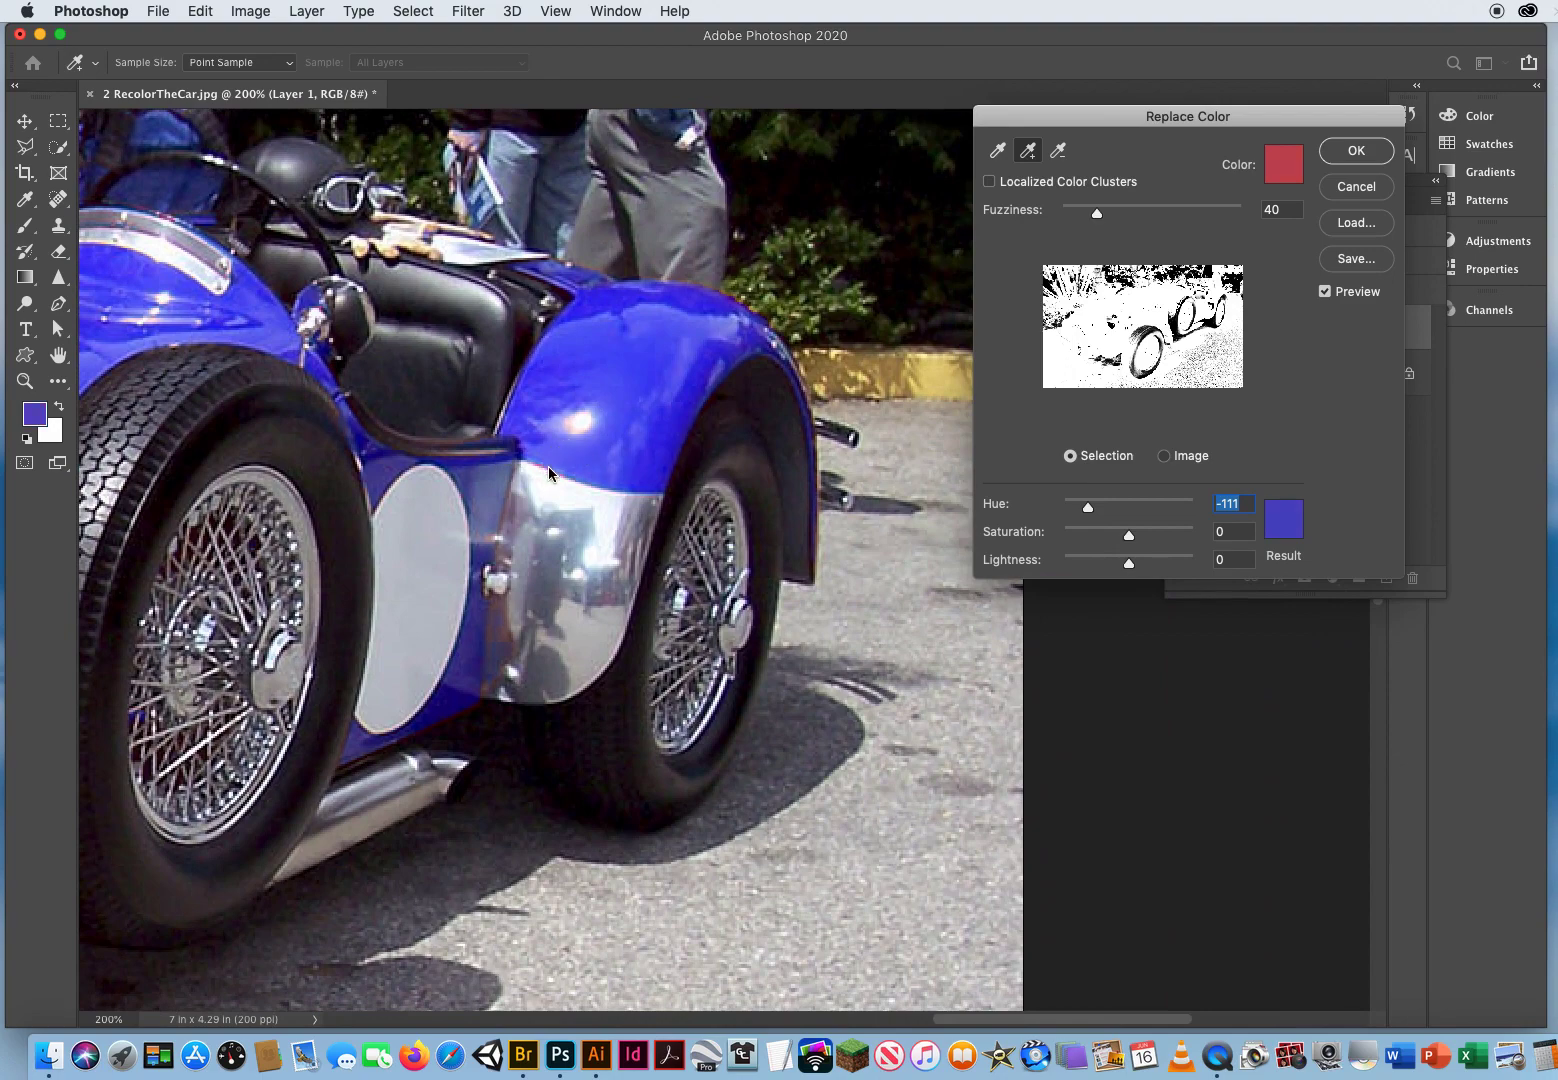
{"action": "left_click", "coordinate": [548, 467]}
{"action": "left_click", "coordinate": [573, 416]}
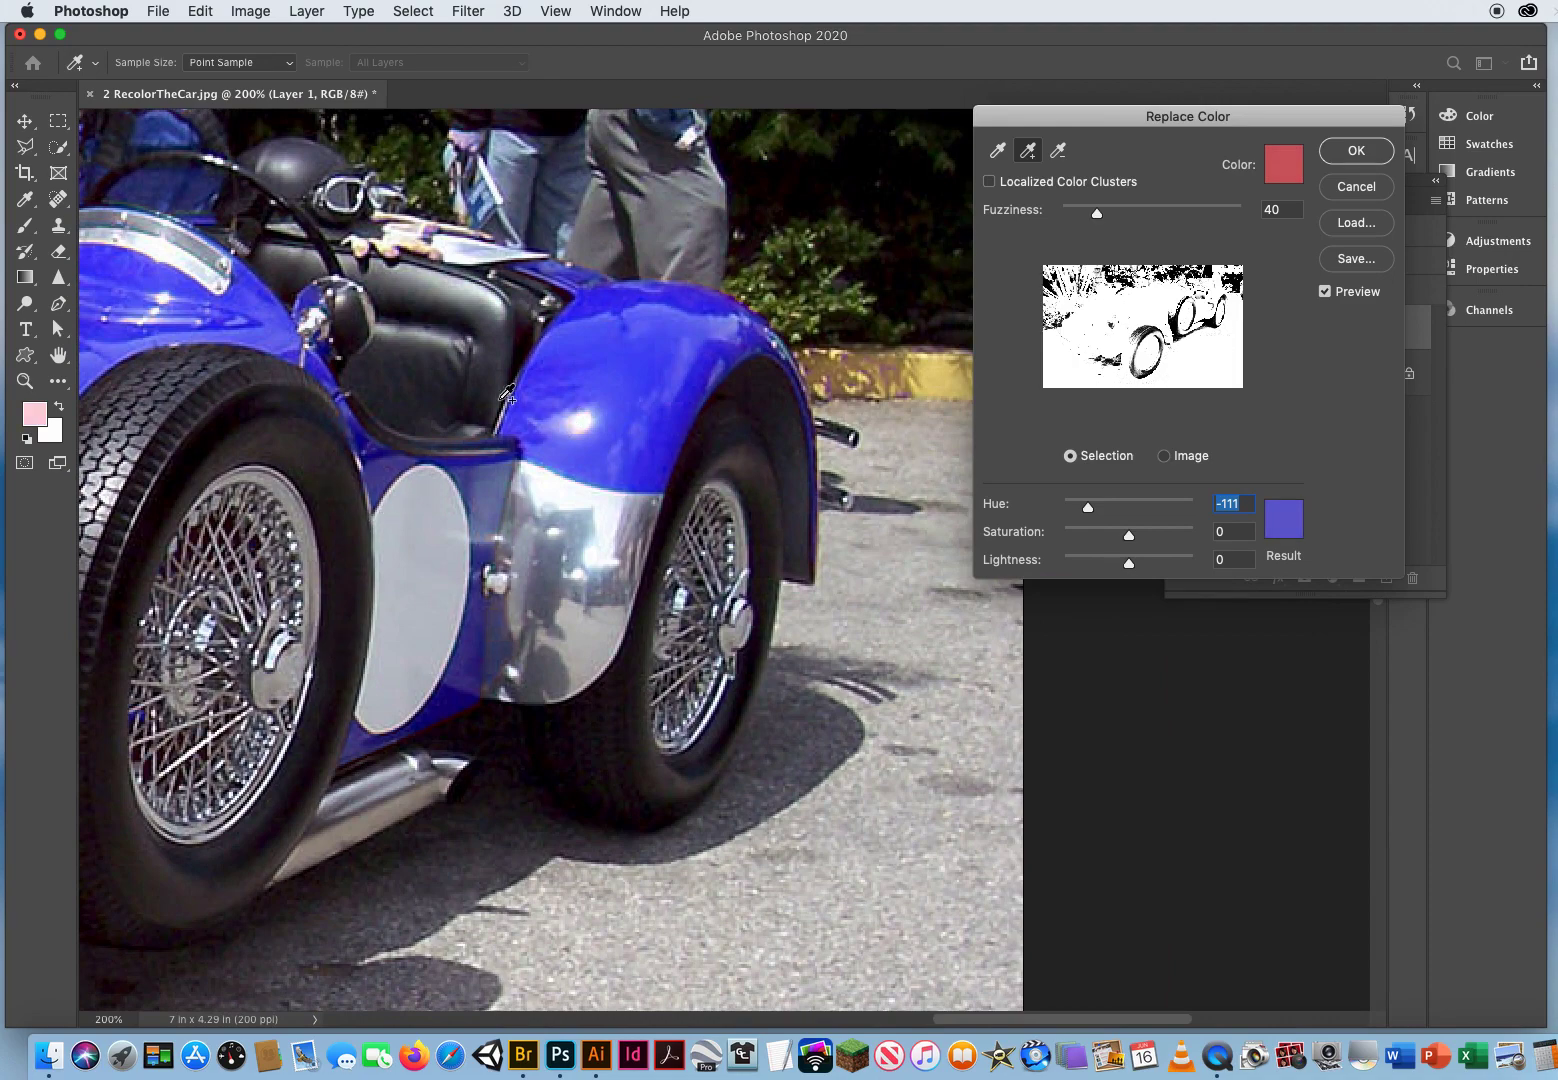
{"action": "left_click", "coordinate": [457, 715]}
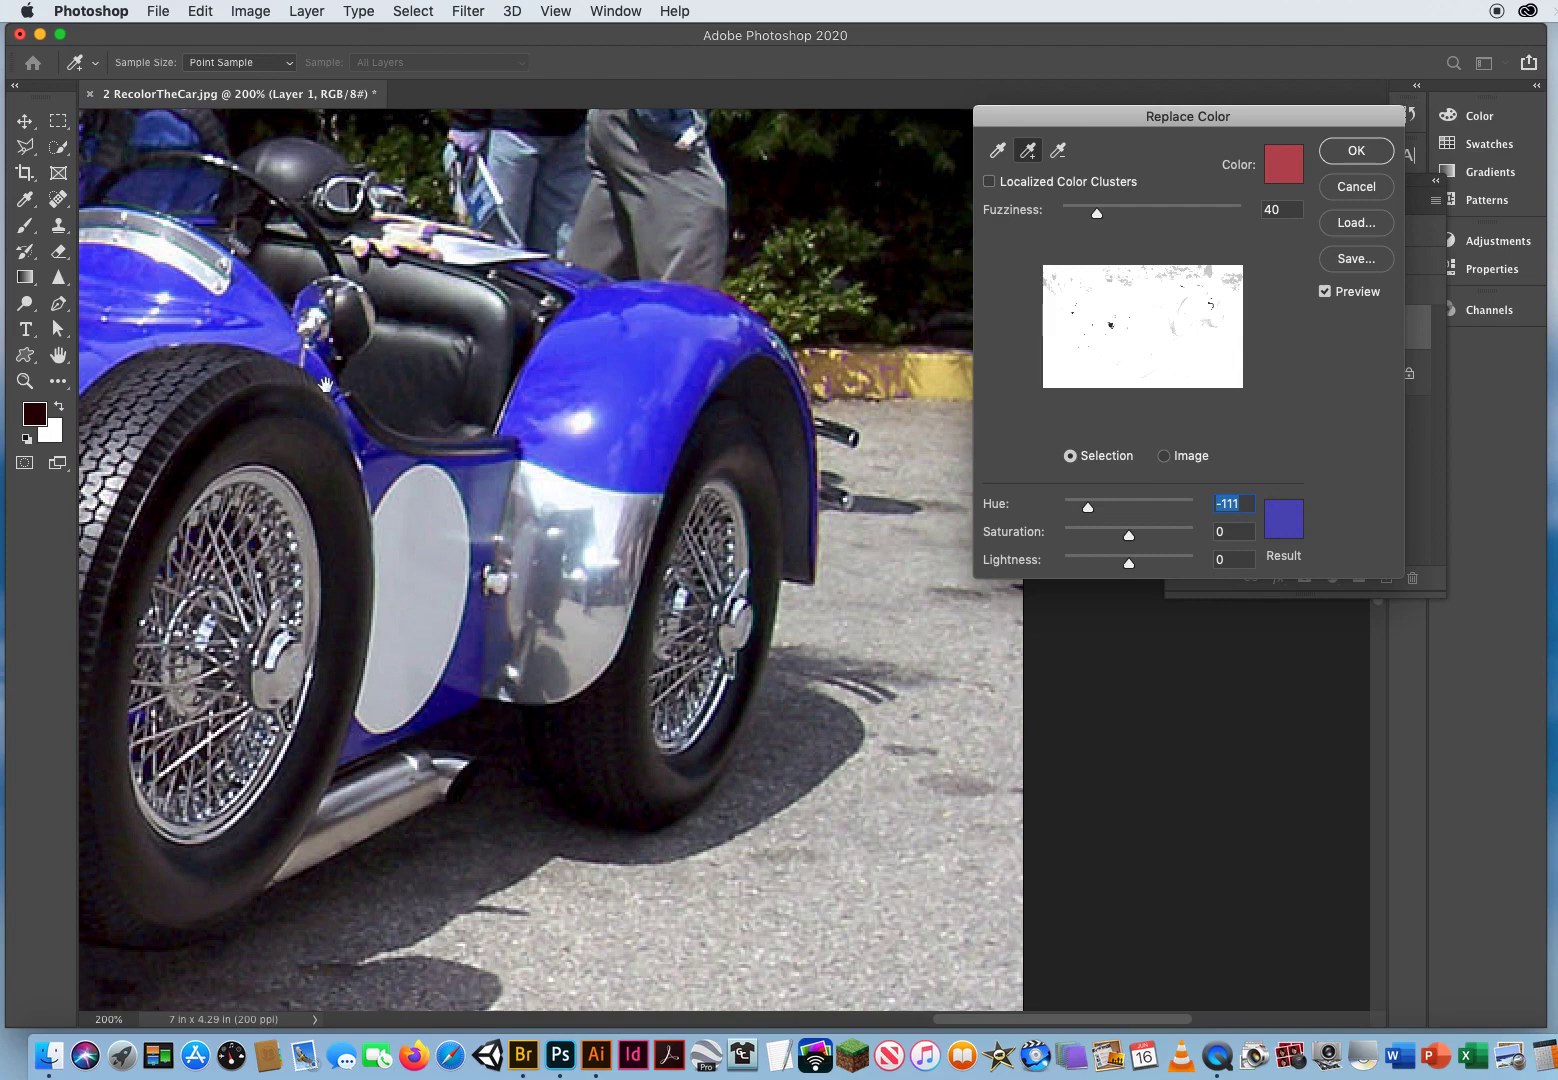
Check the grille, bumper and headlight, then apply Replace Color to Layer 1
{"action": "left_click_drag", "start_coordinate": [326, 384], "coordinate": [618, 523]}
{"action": "left_click_drag", "start_coordinate": [318, 667], "coordinate": [763, 201]}
{"action": "left_click_drag", "start_coordinate": [92, 712], "coordinate": [331, 726]}
{"action": "left_click_drag", "start_coordinate": [560, 600], "coordinate": [246, 749]}
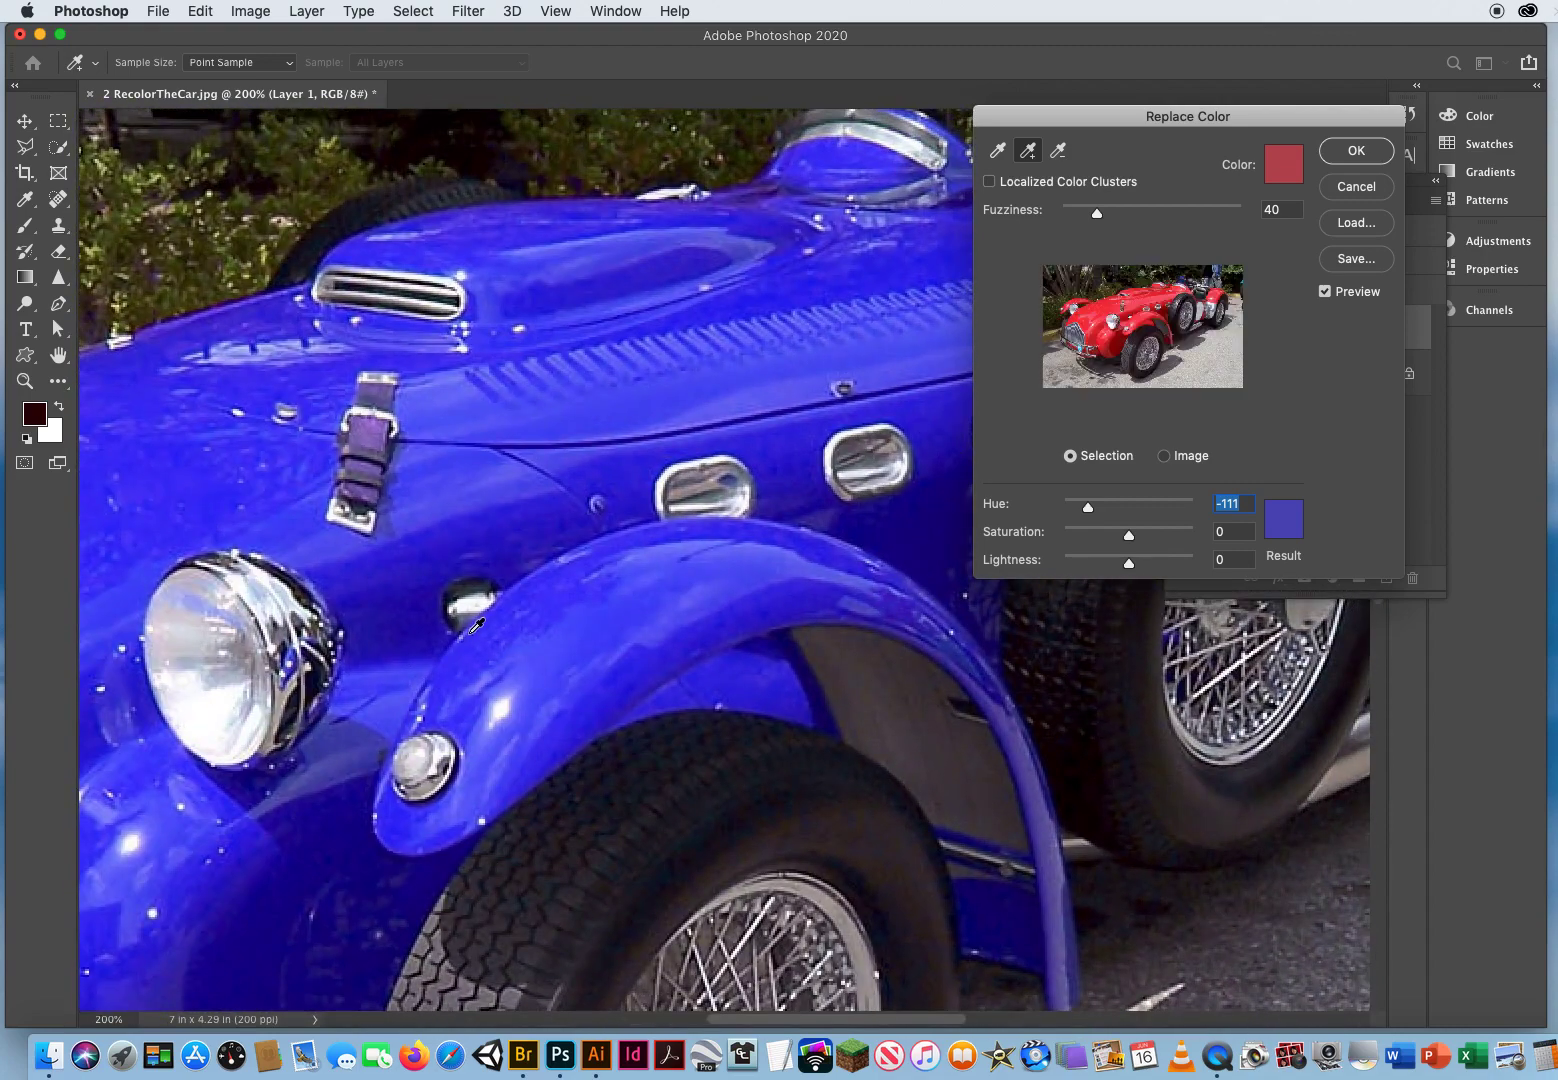
{"action": "key", "text": "super+minus"}
{"action": "key", "text": "super+minus"}
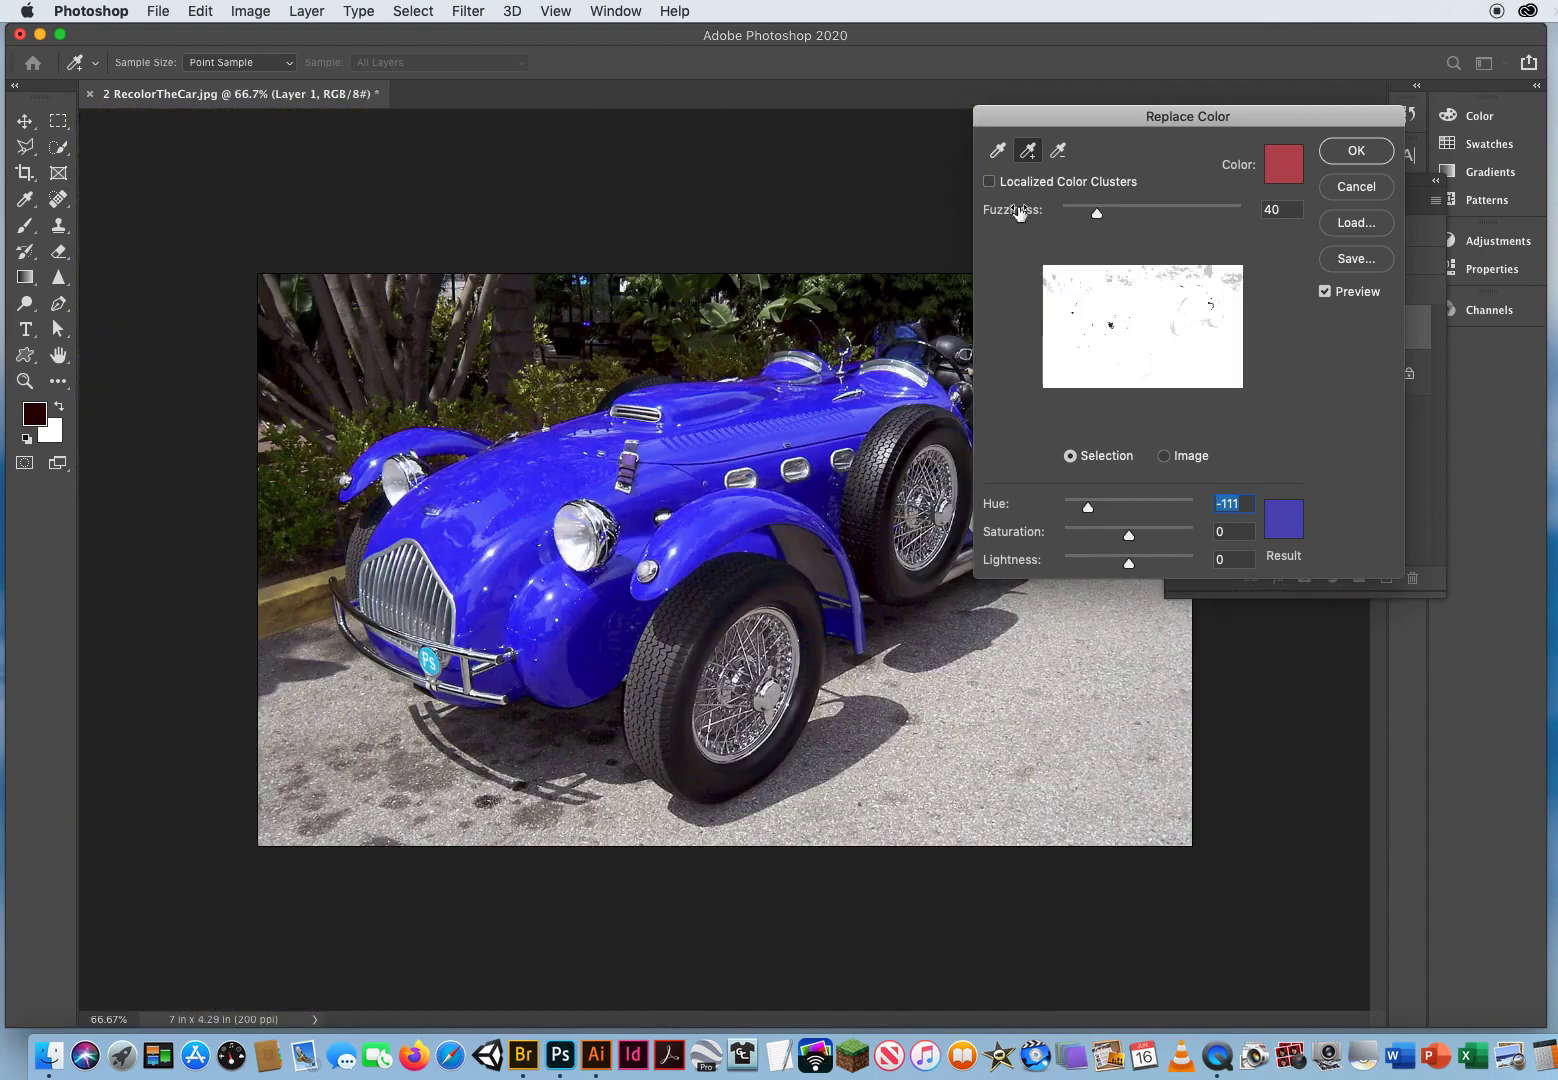
{"action": "mouse_move", "coordinate": [1030, 117]}
{"action": "left_mouse_down"}
{"action": "mouse_move", "coordinate": [1186, 187]}
{"action": "mouse_move", "coordinate": [1013, 146]}
{"action": "left_mouse_up"}
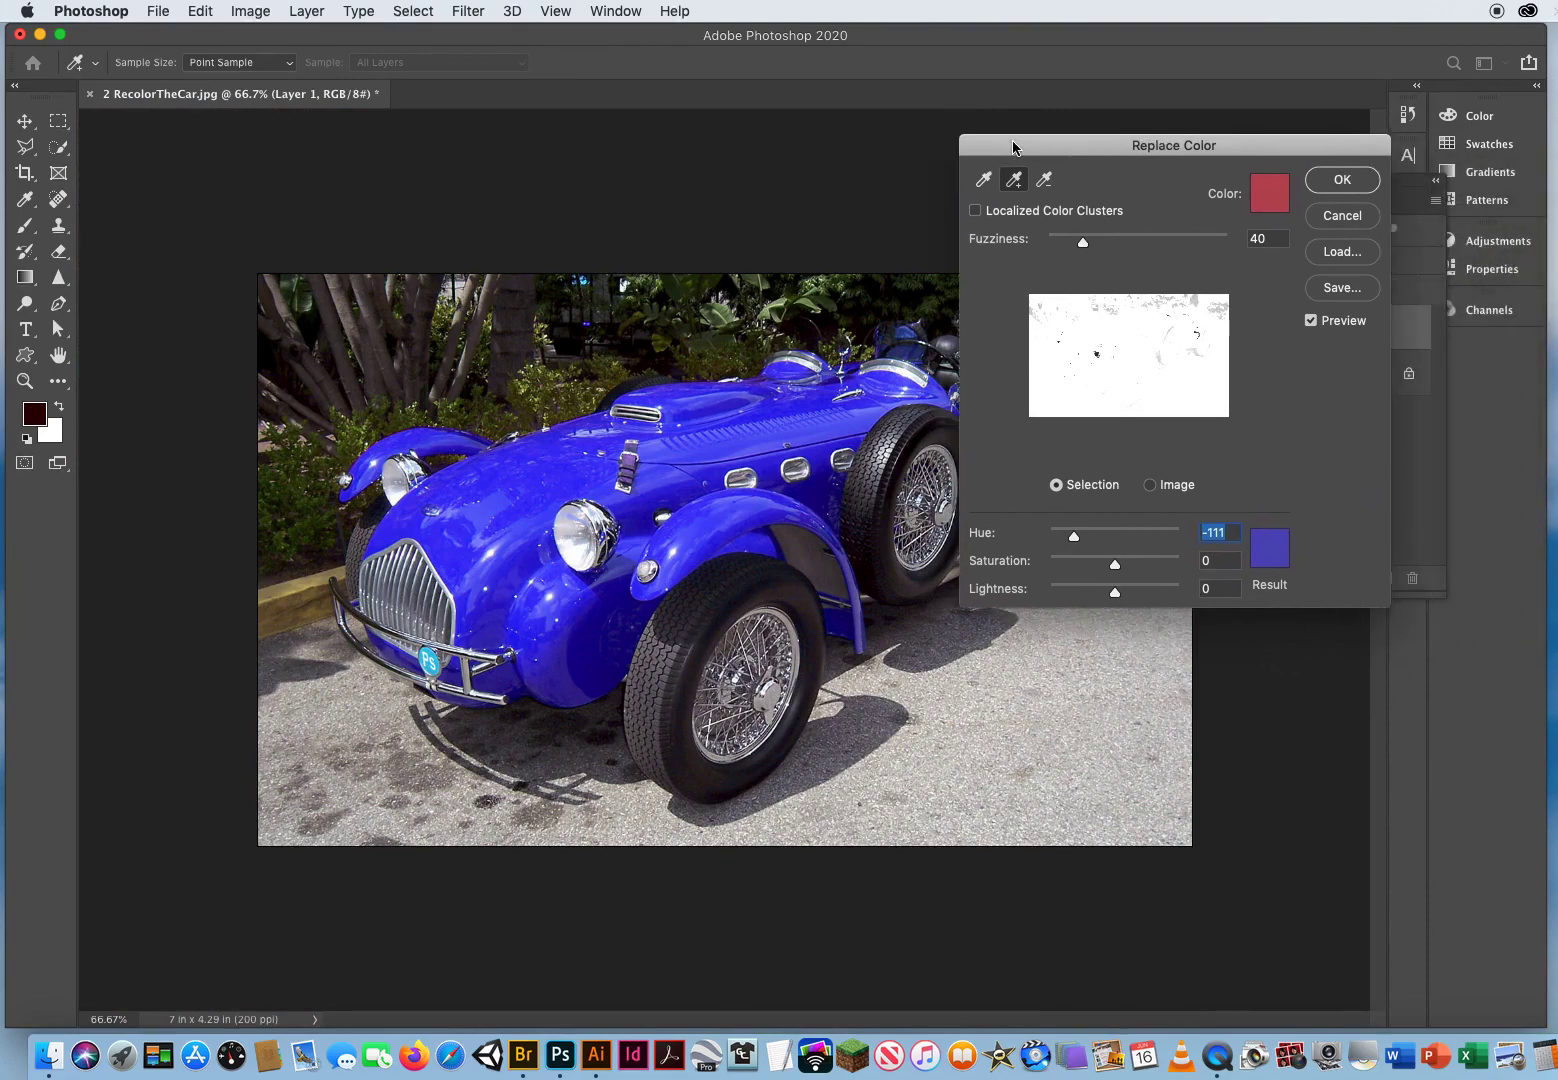
{"action": "left_click", "coordinate": [1340, 180]}
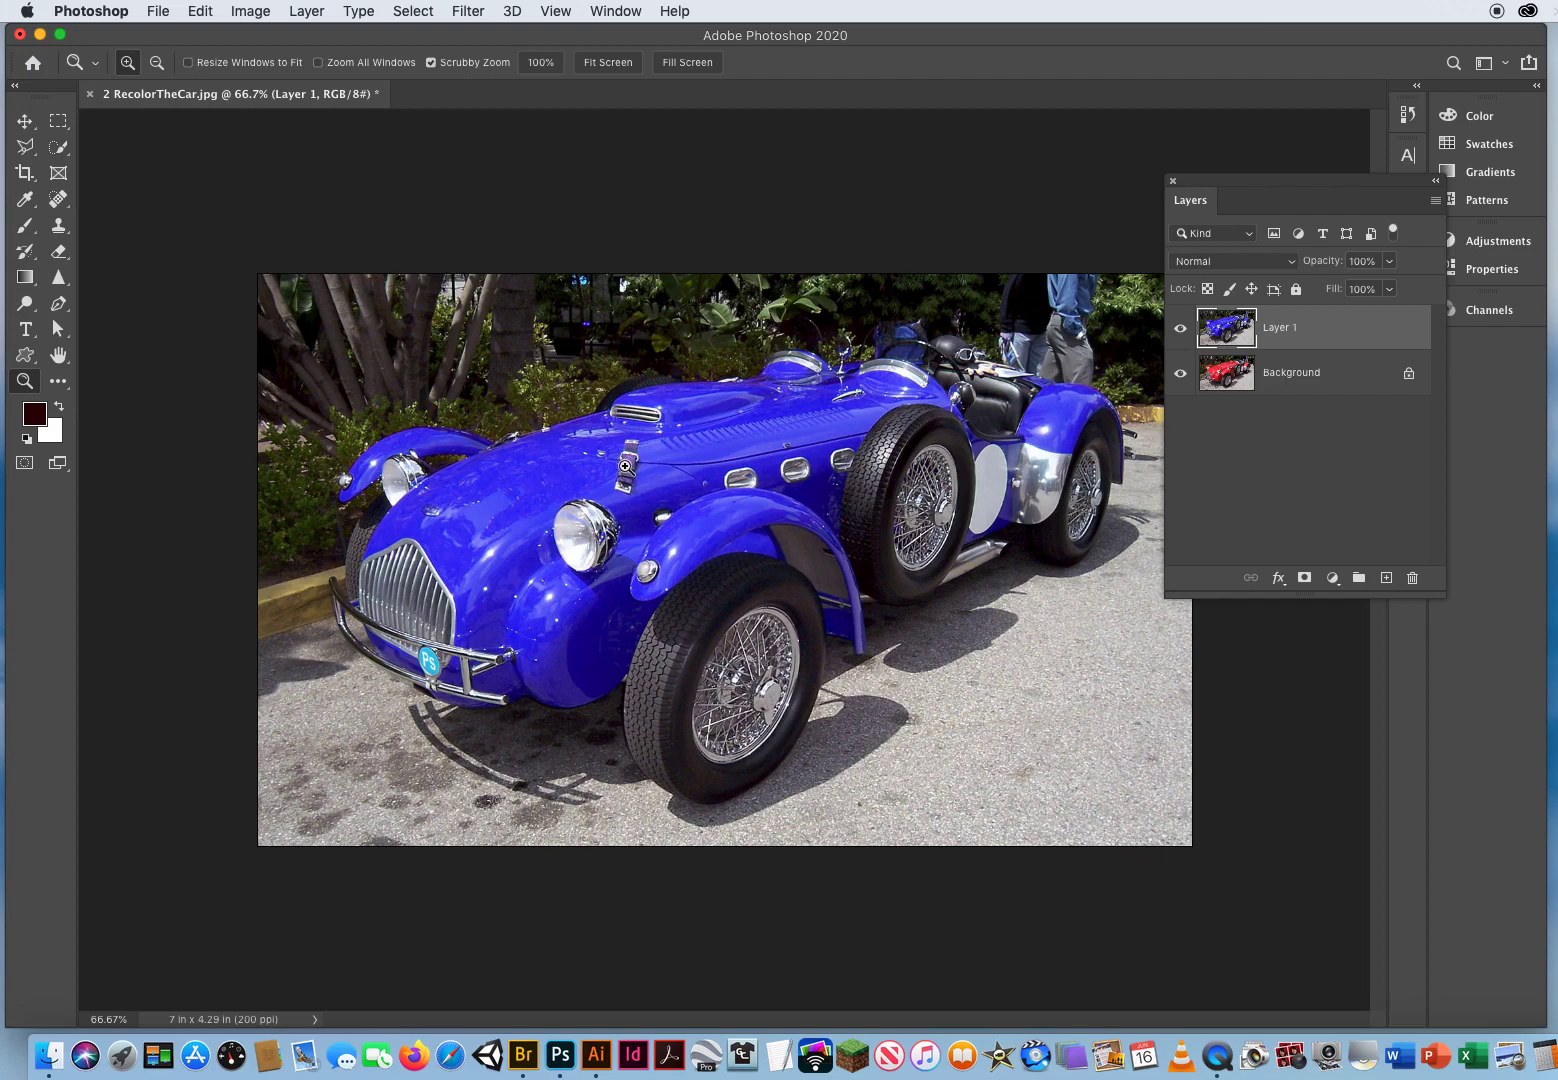
Zoom onto the hood latch and toggle Layer 1 off and on to compare blue with red
{"action": "mouse_move", "coordinate": [625, 466]}
{"action": "left_mouse_down"}
{"action": "mouse_move", "coordinate": [766, 481]}
{"action": "mouse_move", "coordinate": [640, 462]}
{"action": "left_mouse_up"}
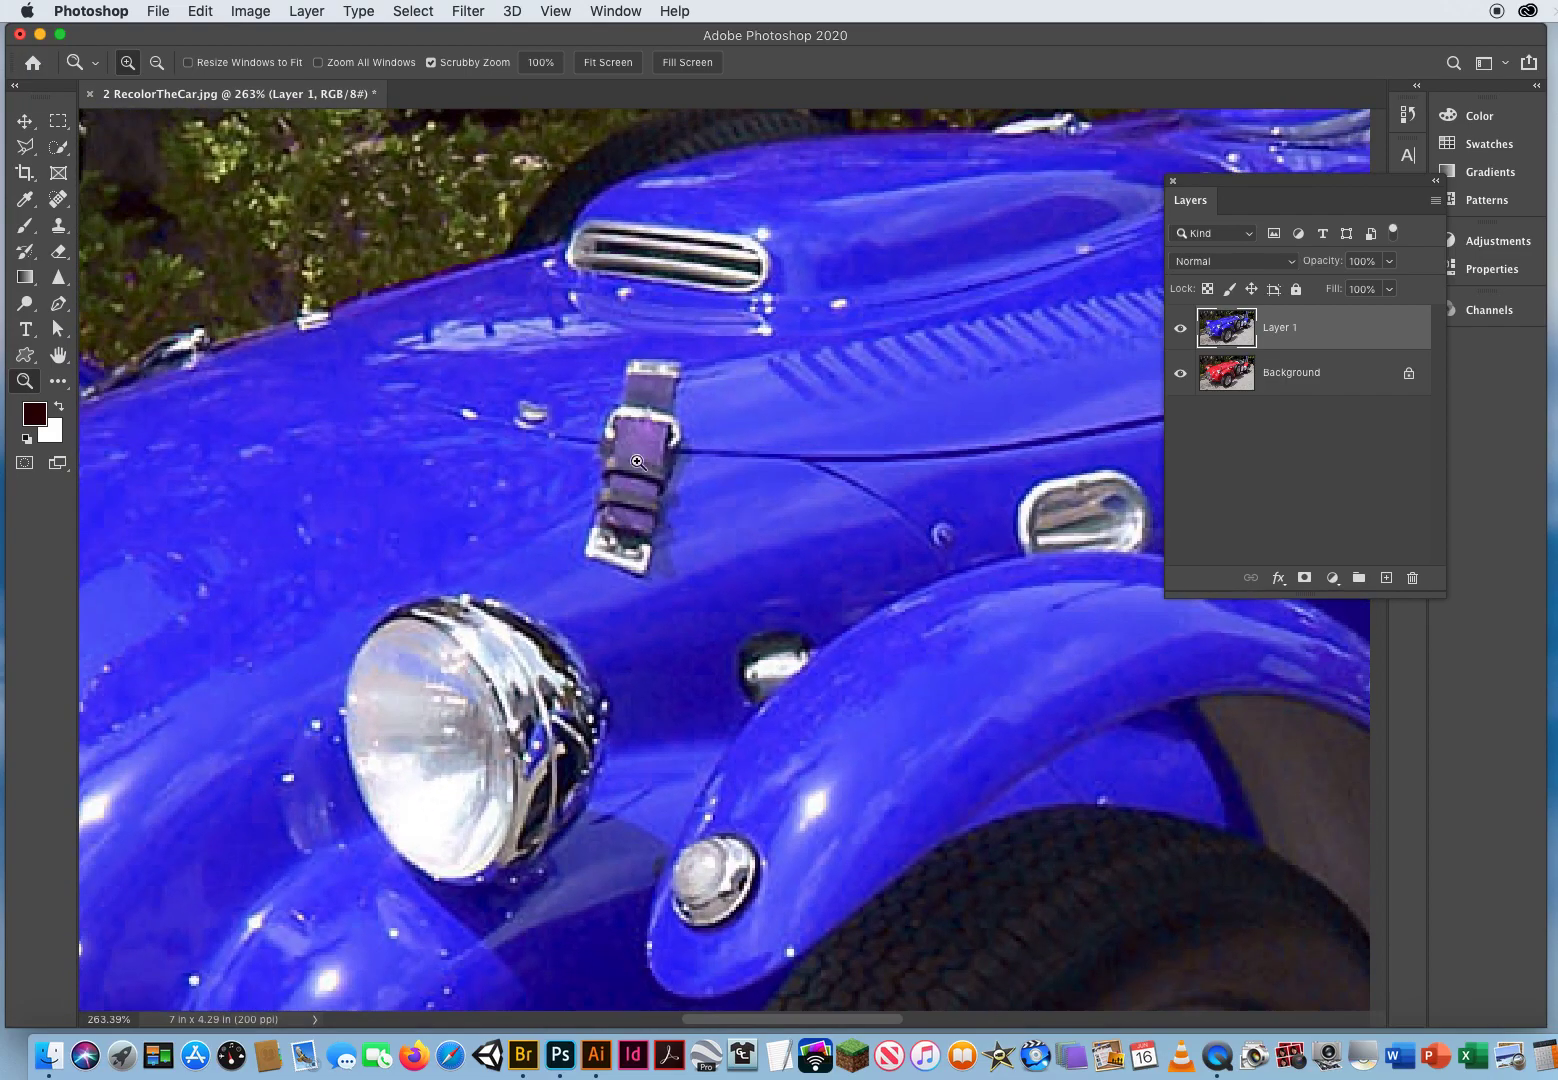
{"action": "left_click", "coordinate": [1180, 327]}
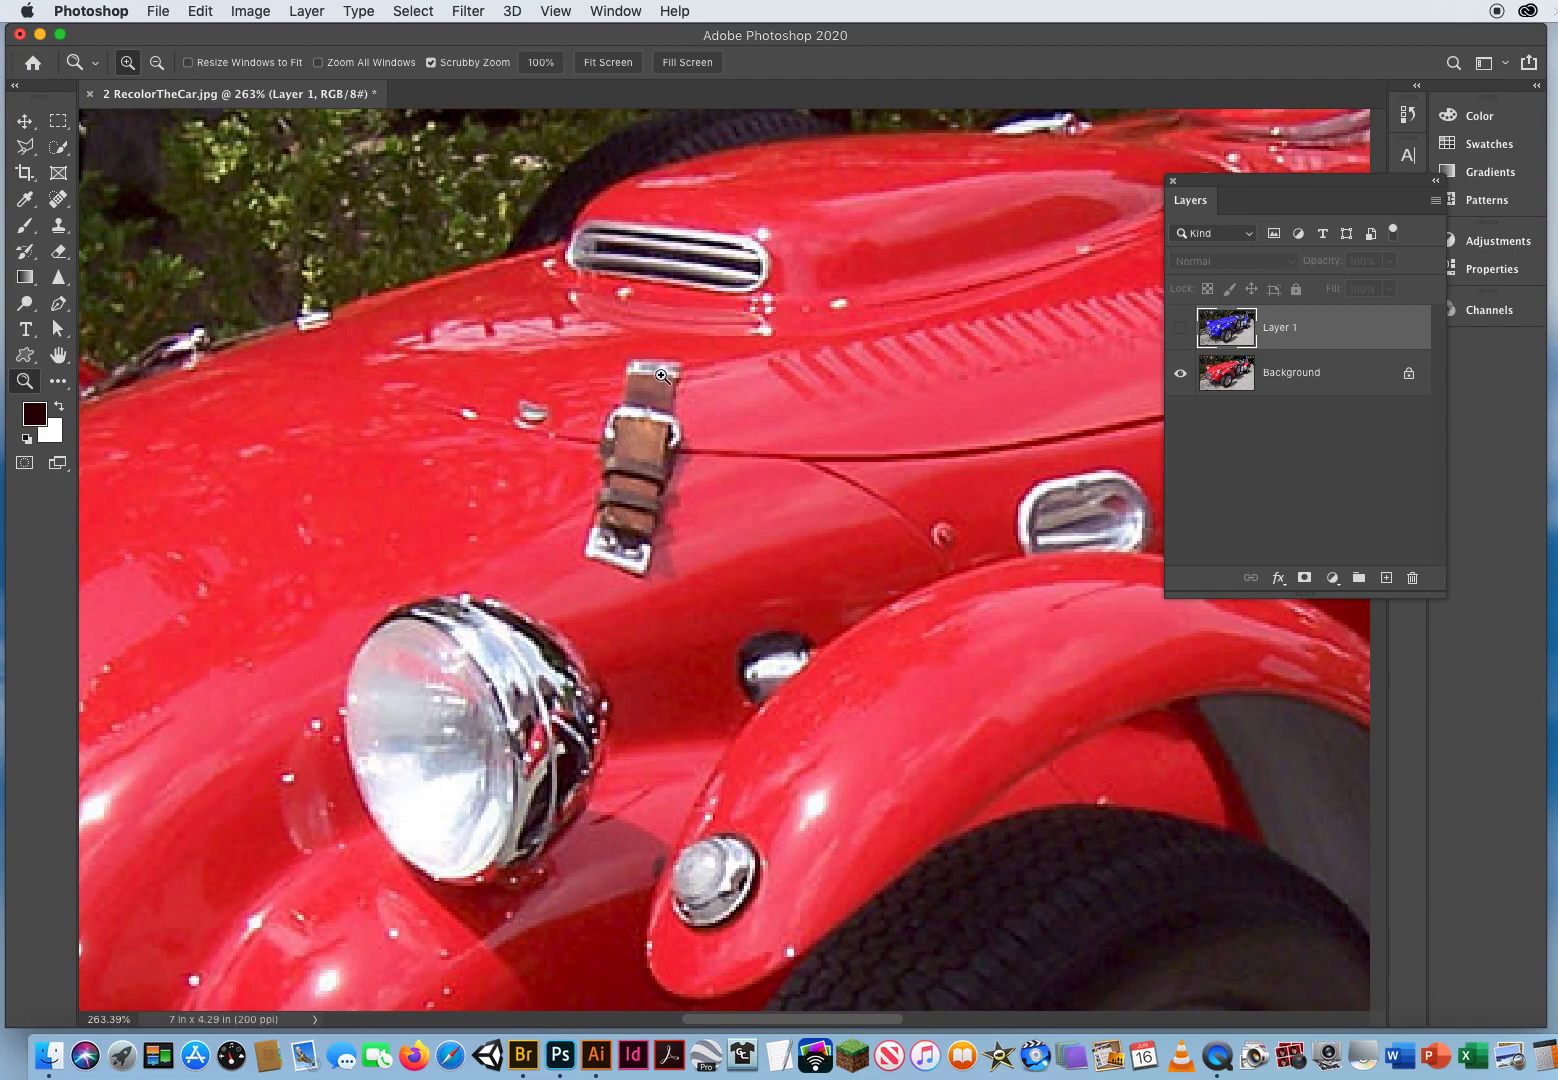
{"action": "left_click", "coordinate": [1180, 327]}
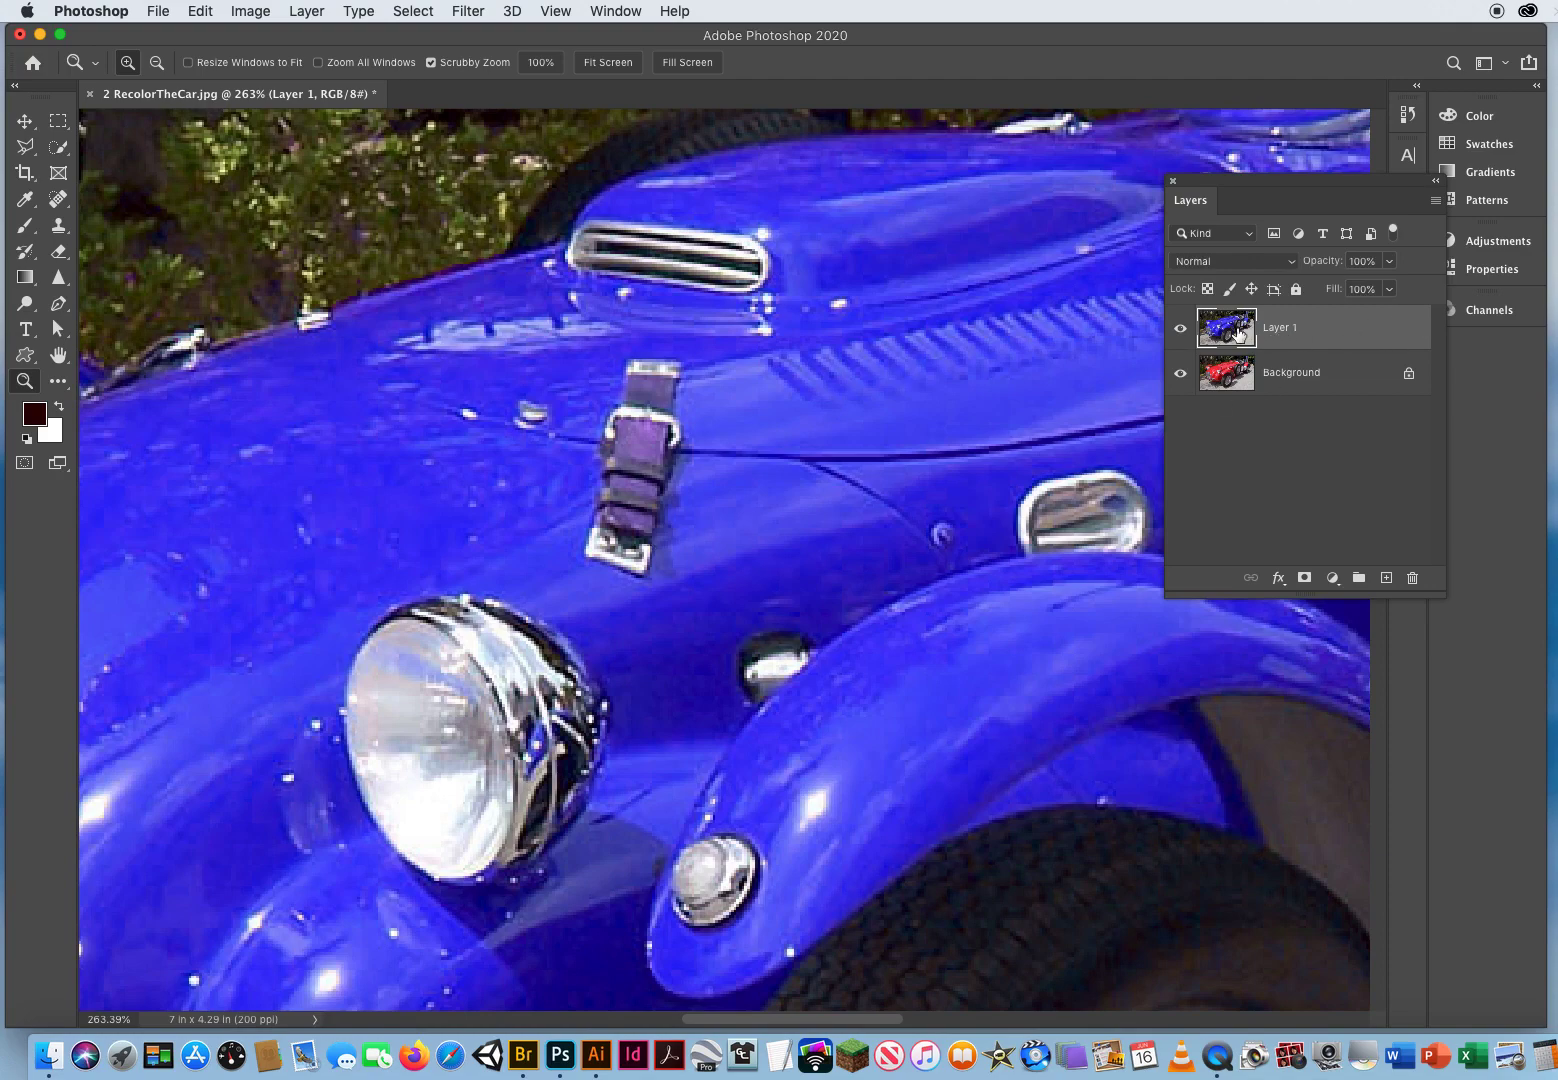
Add a layer mask to Layer 1 and set up a black brush of about 159 px
{"action": "left_click", "coordinate": [1304, 578]}
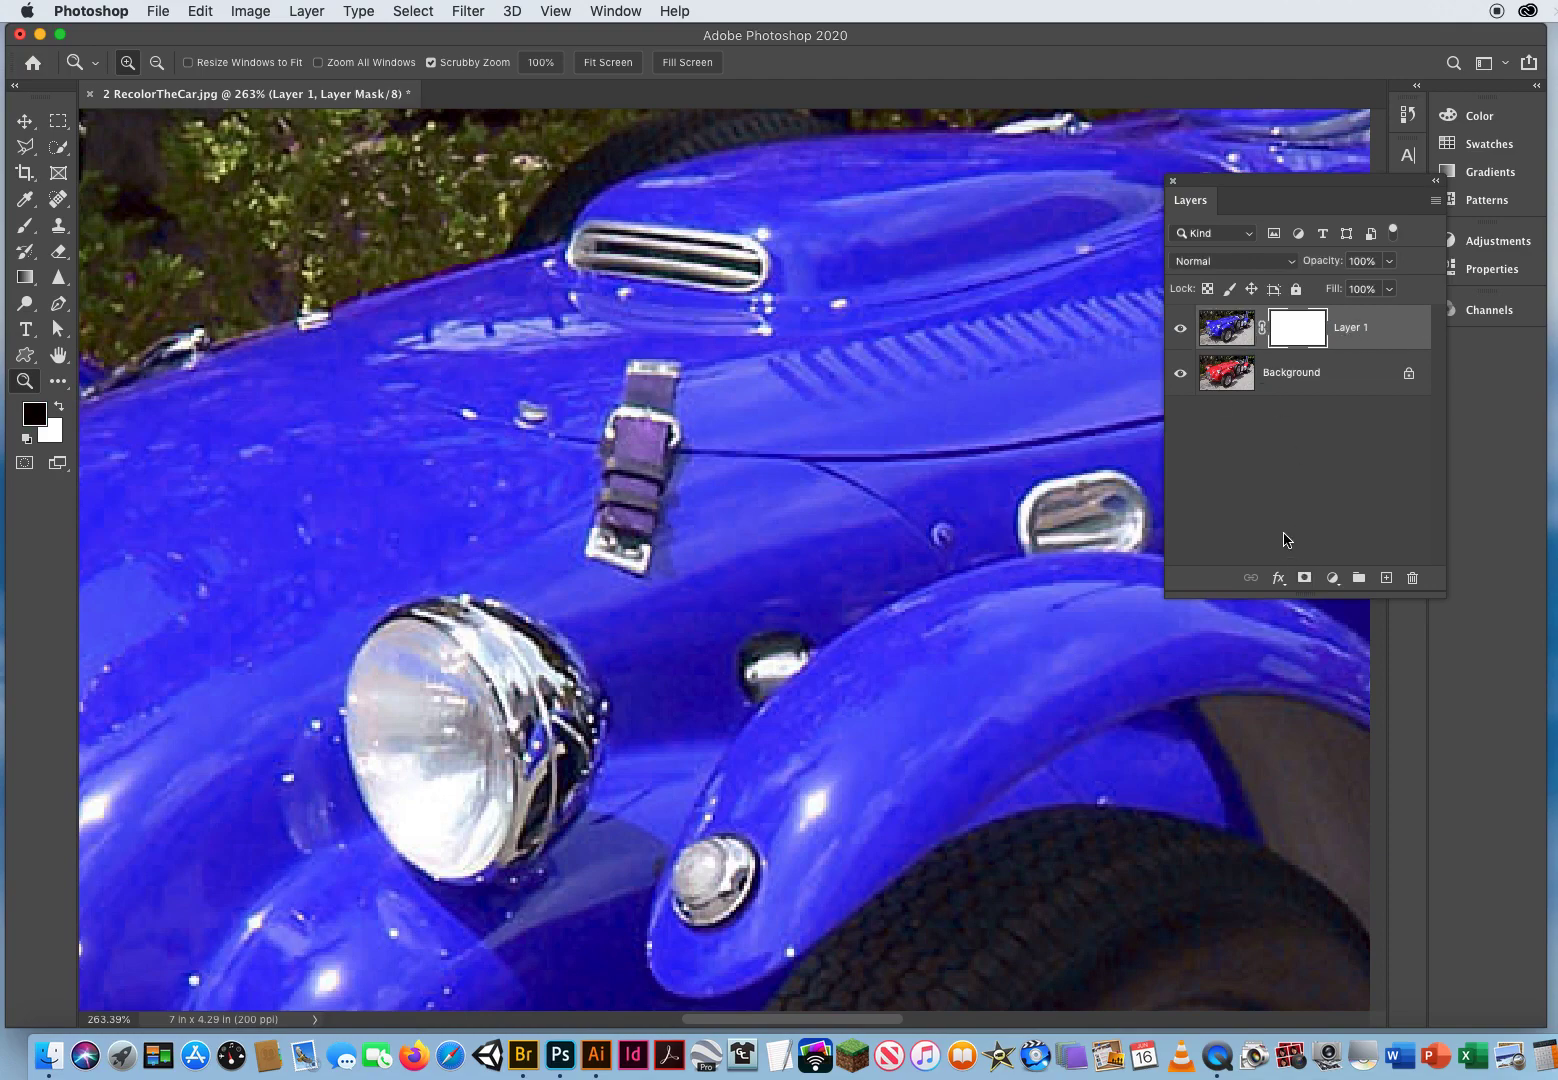
{"action": "key", "text": "x"}
{"action": "key", "text": "x"}
{"action": "left_click", "coordinate": [25, 225]}
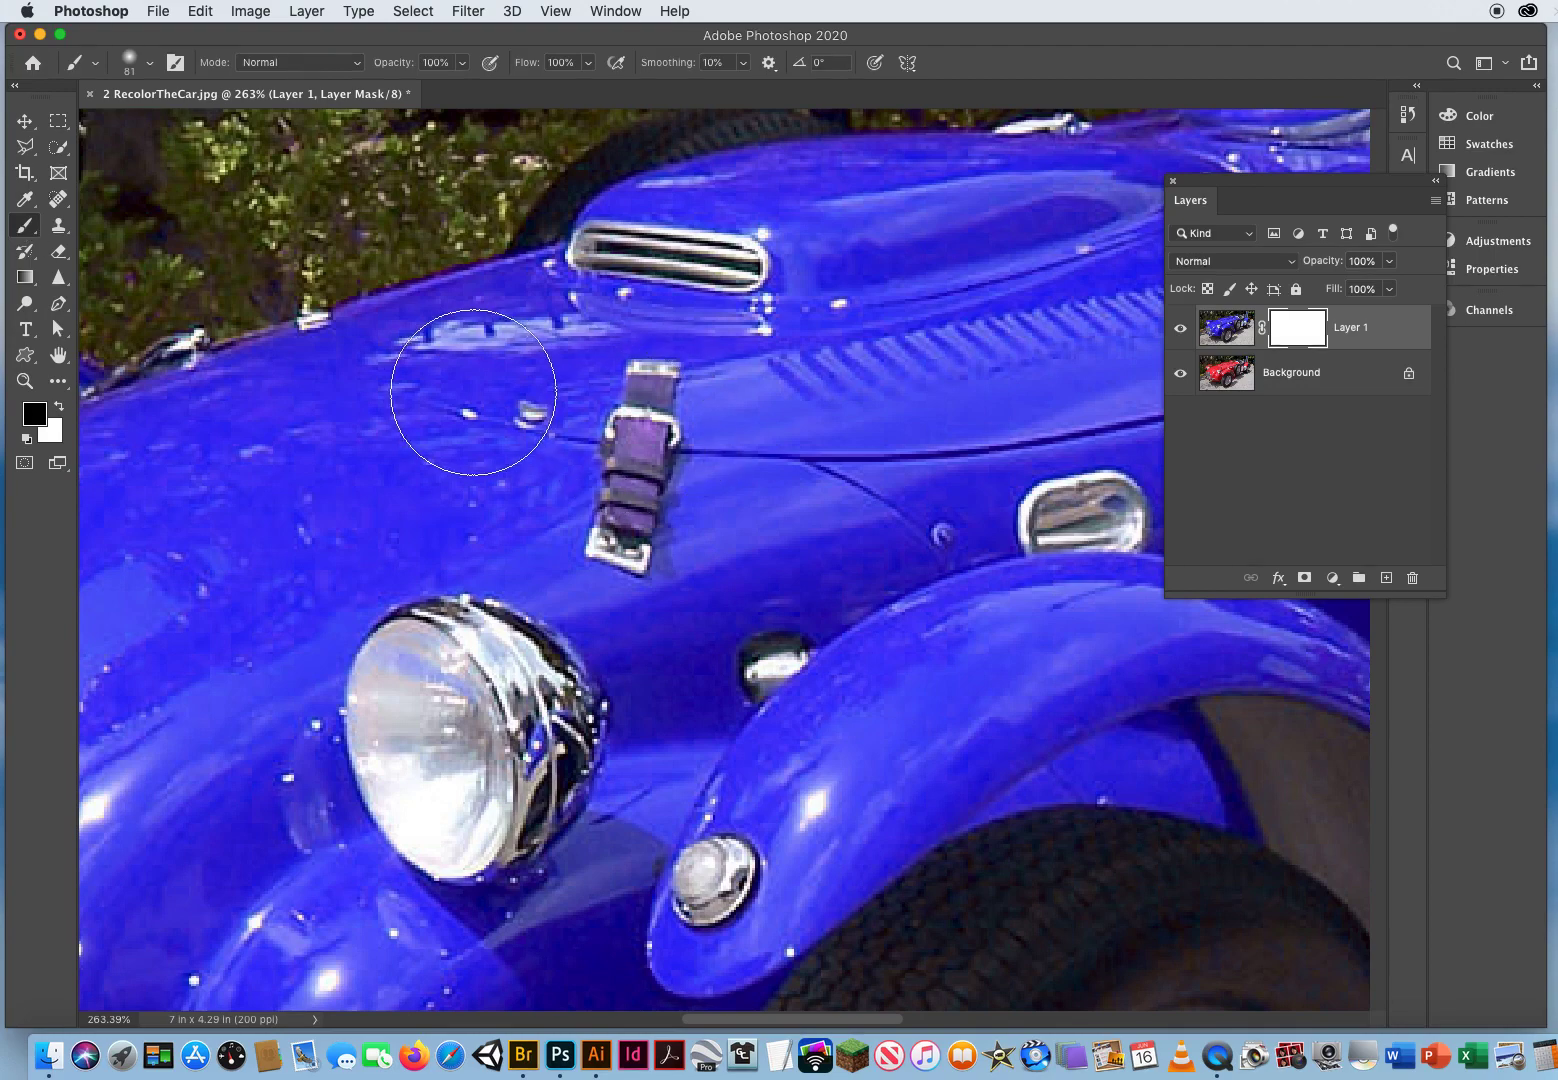
{"action": "mouse_move", "coordinate": [452, 400]}
{"action": "left_mouse_down"}
{"action": "mouse_move", "coordinate": [700, 393]}
{"action": "mouse_move", "coordinate": [510, 400]}
{"action": "mouse_move", "coordinate": [500, 865]}
{"action": "left_mouse_up"}
{"action": "mouse_move", "coordinate": [529, 417]}
{"action": "left_mouse_down"}
{"action": "mouse_move", "coordinate": [748, 406]}
{"action": "mouse_move", "coordinate": [368, 438]}
{"action": "left_mouse_up"}
Paint black over the hood latch strap to restore its brown, checking with Background visibility
{"action": "left_click_drag", "start_coordinate": [632, 403], "coordinate": [628, 426]}
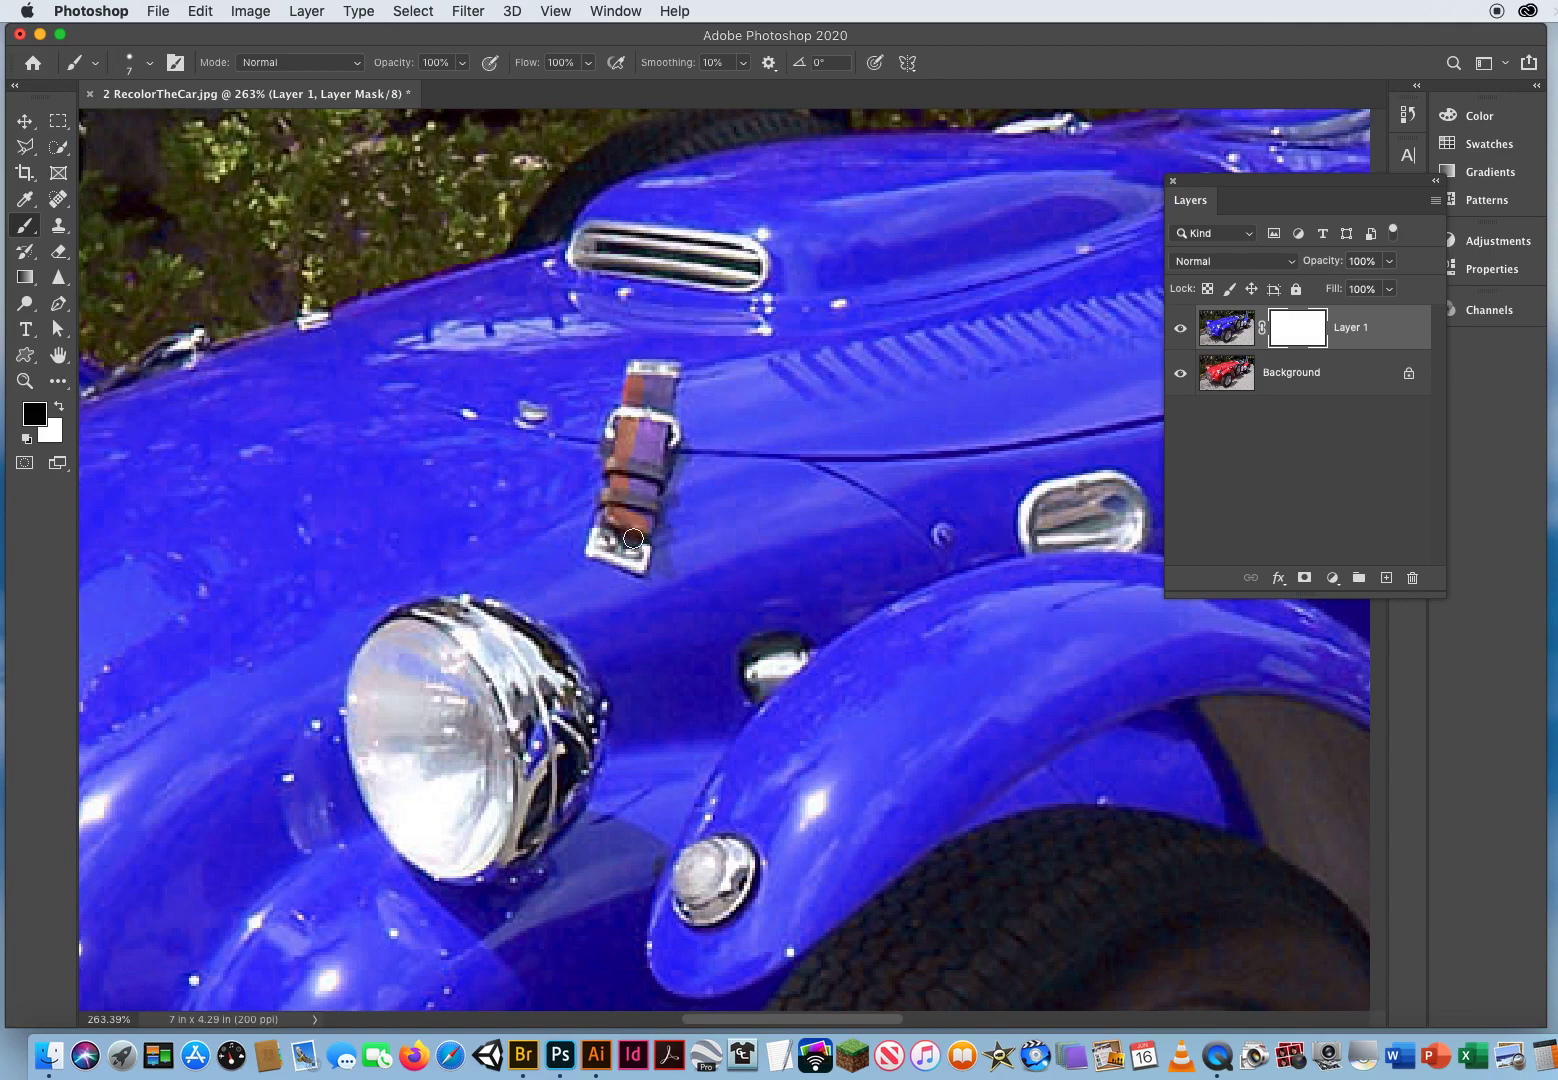
{"action": "left_click_drag", "start_coordinate": [644, 519], "coordinate": [649, 491]}
{"action": "left_click_drag", "start_coordinate": [645, 382], "coordinate": [634, 512]}
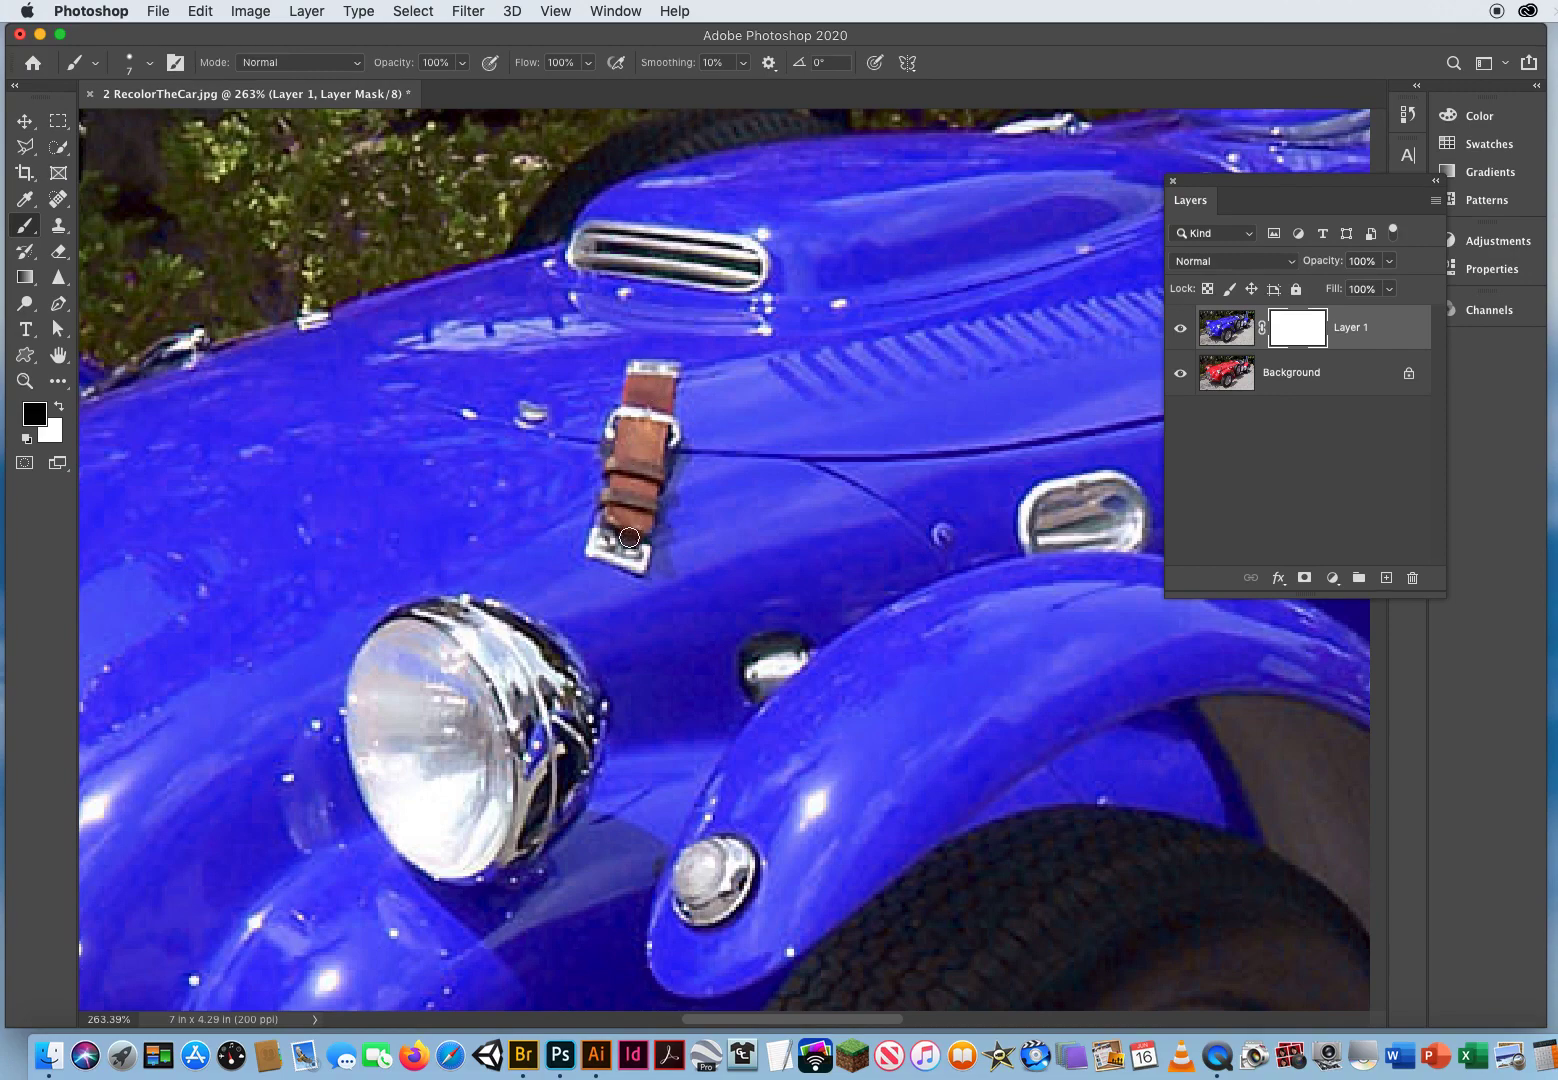
{"action": "left_click", "coordinate": [1181, 374]}
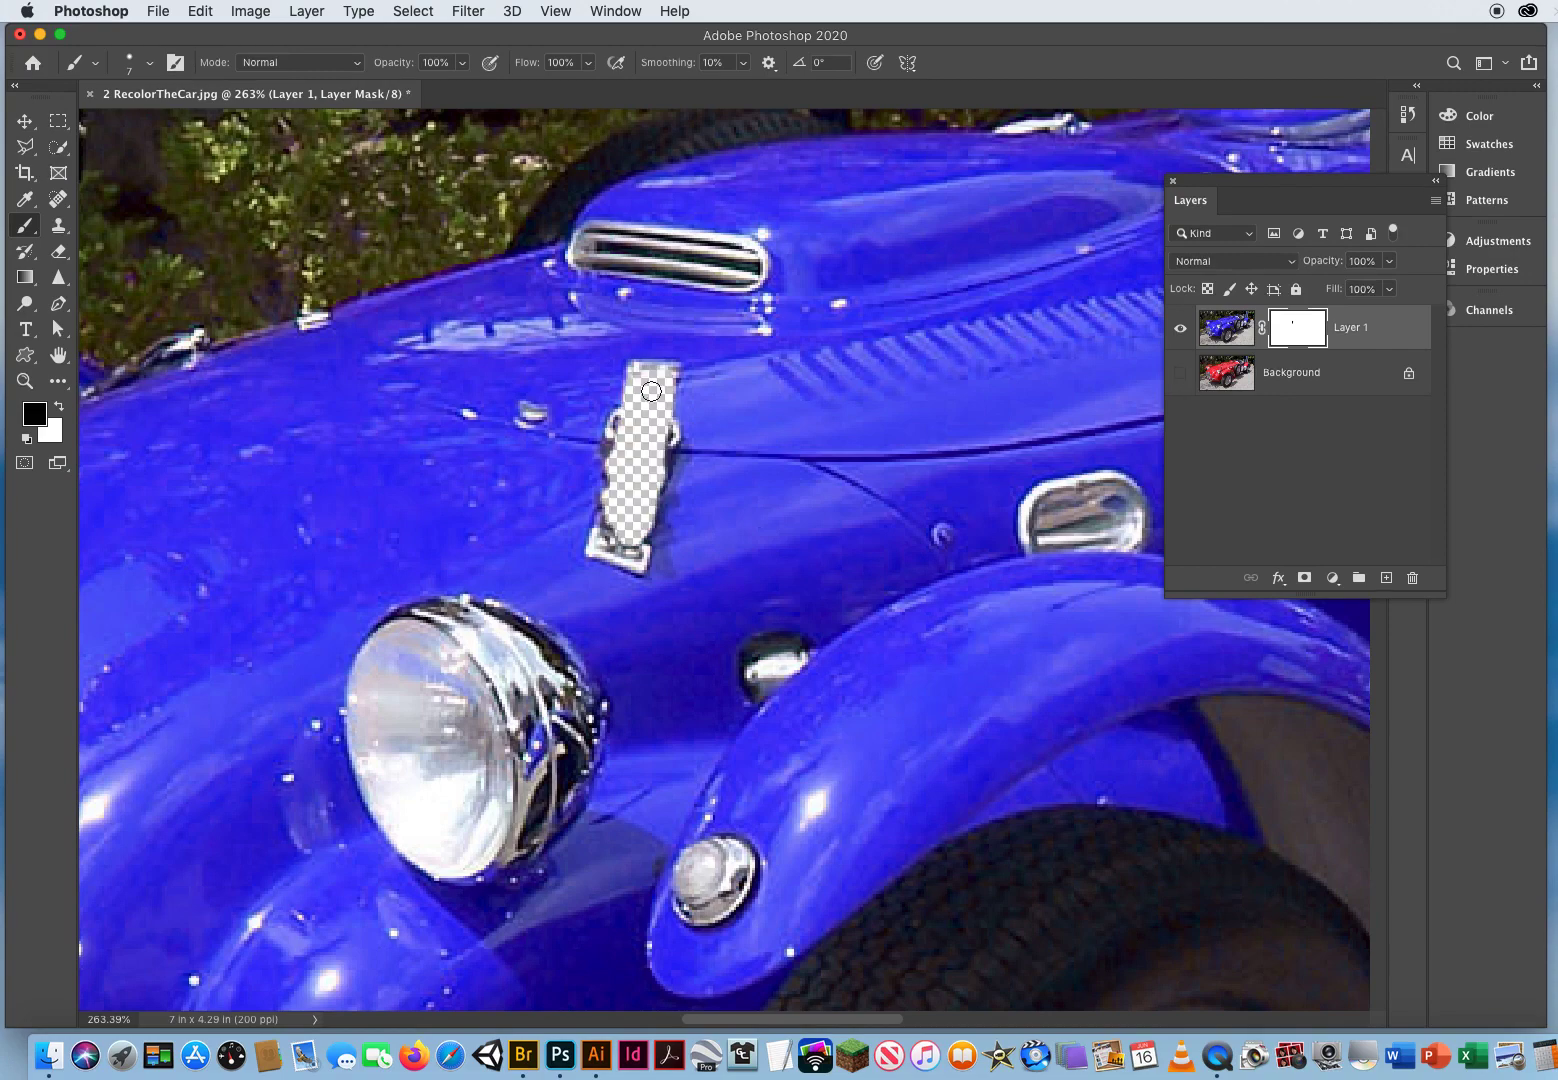
{"action": "left_click", "coordinate": [1227, 378]}
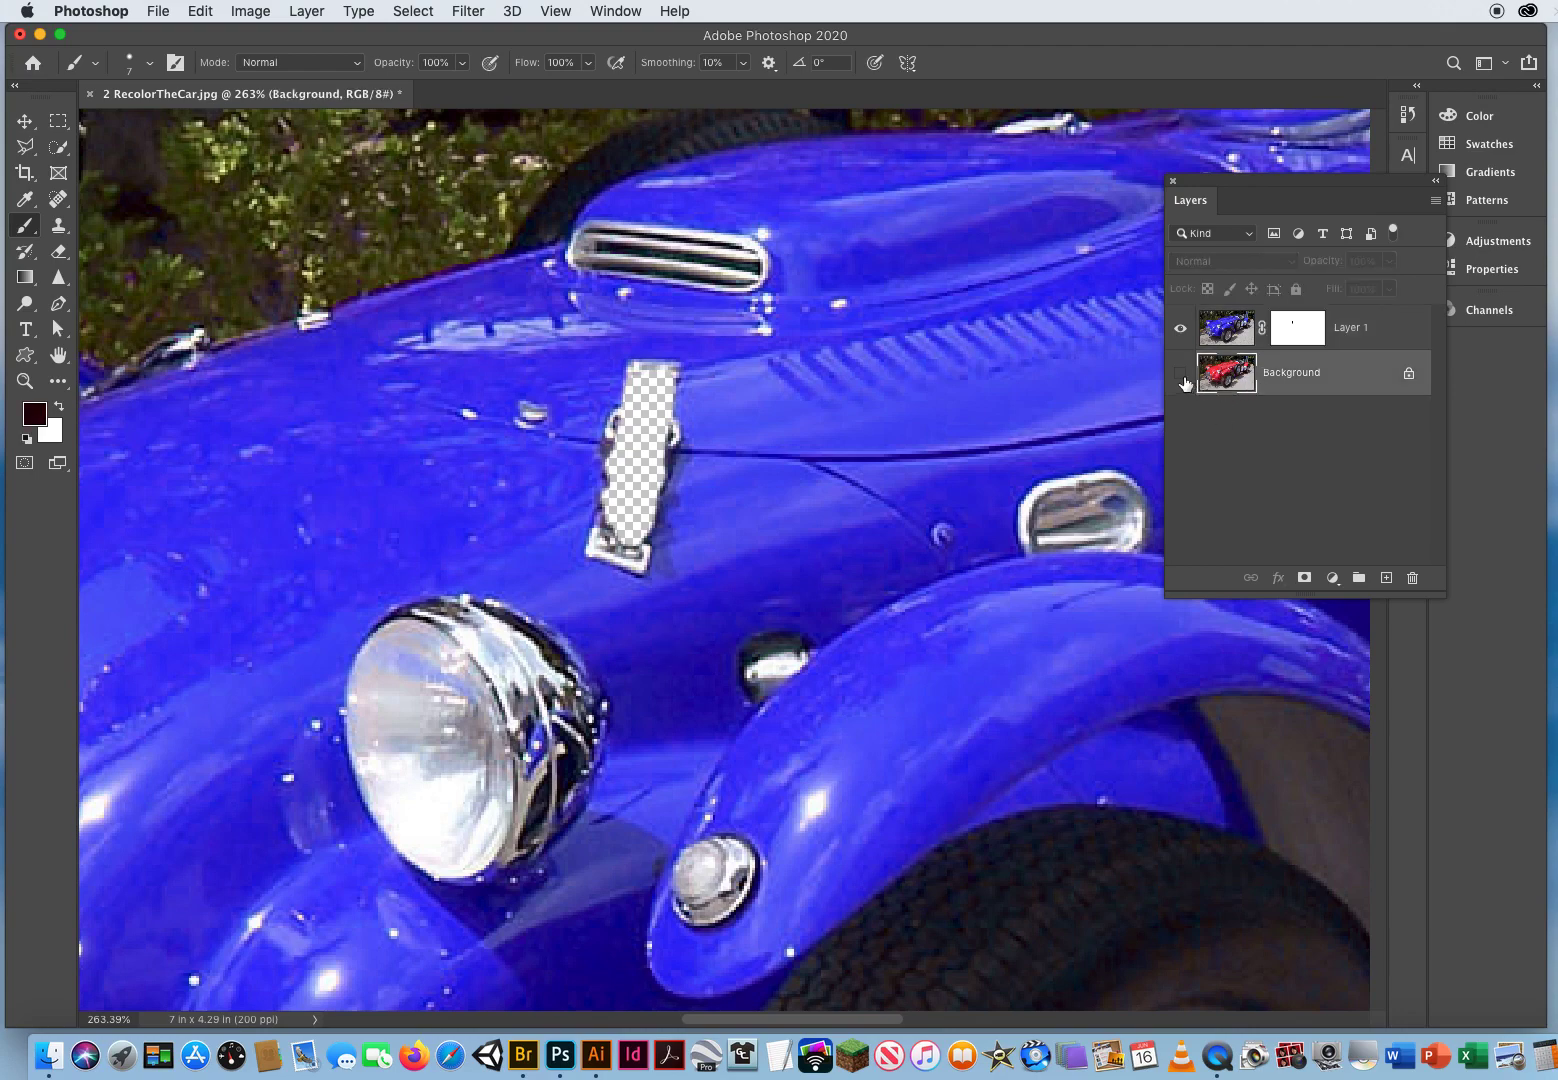
{"action": "left_click", "coordinate": [1181, 375]}
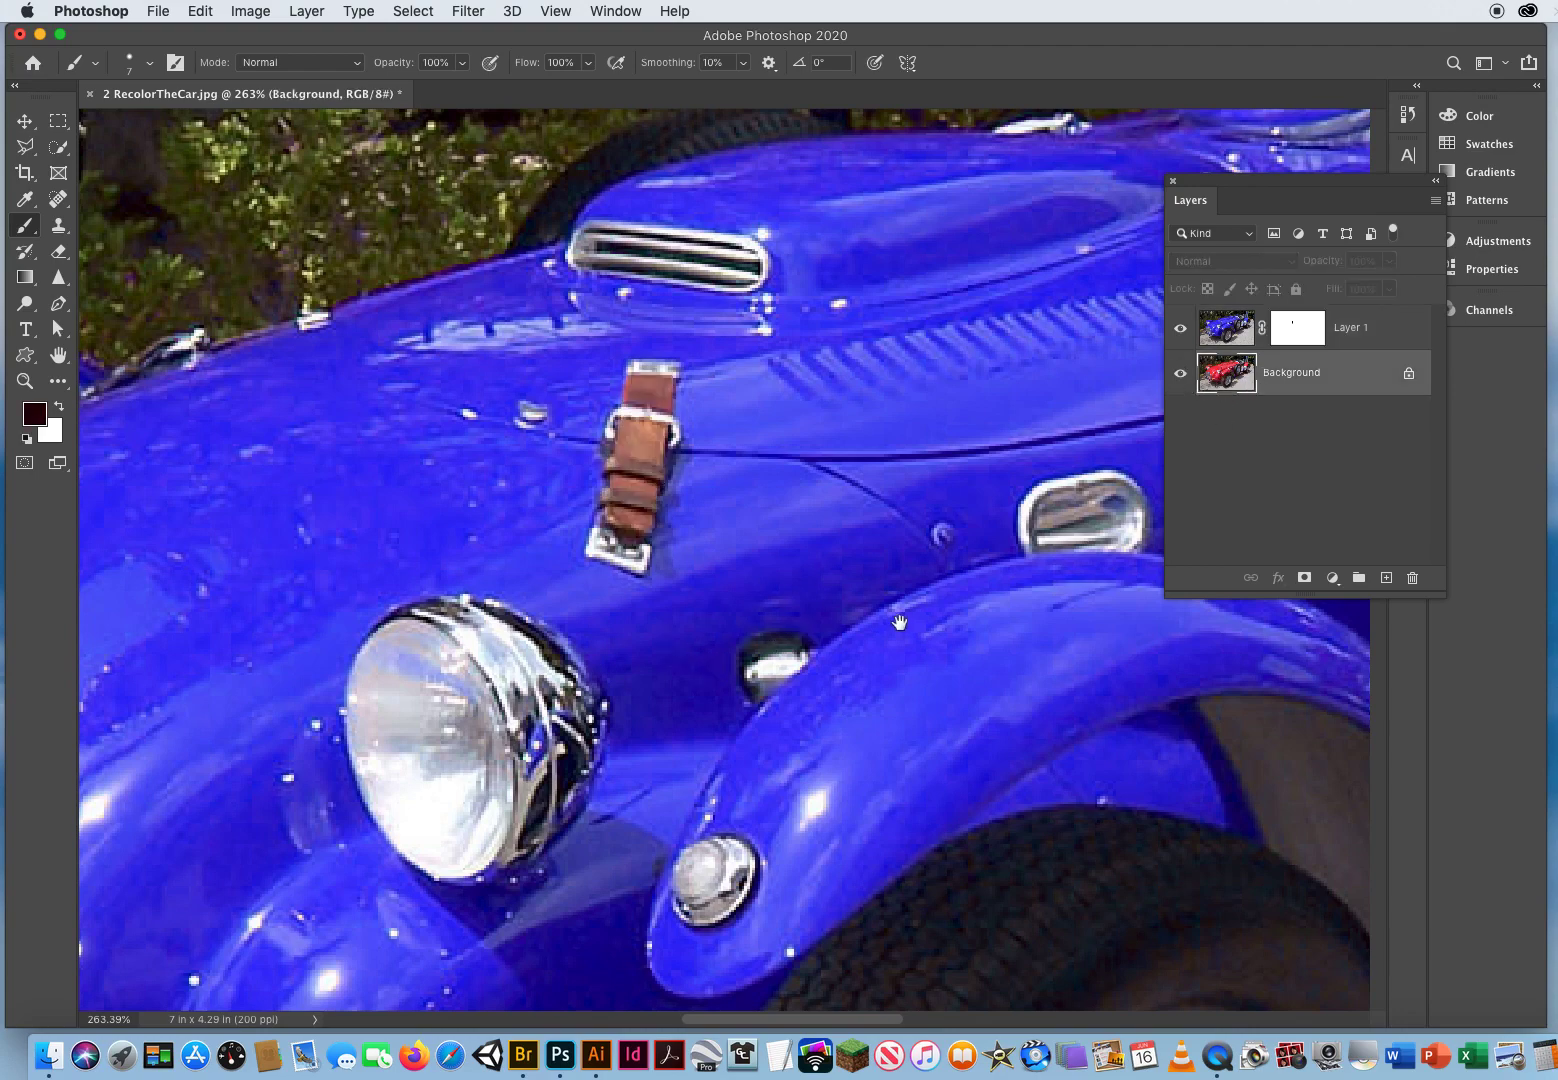
Paint black on Layer 1's mask with a ~21 px brush to restore the curb's yellow
{"action": "left_click_drag", "start_coordinate": [899, 623], "coordinate": [713, 645]}
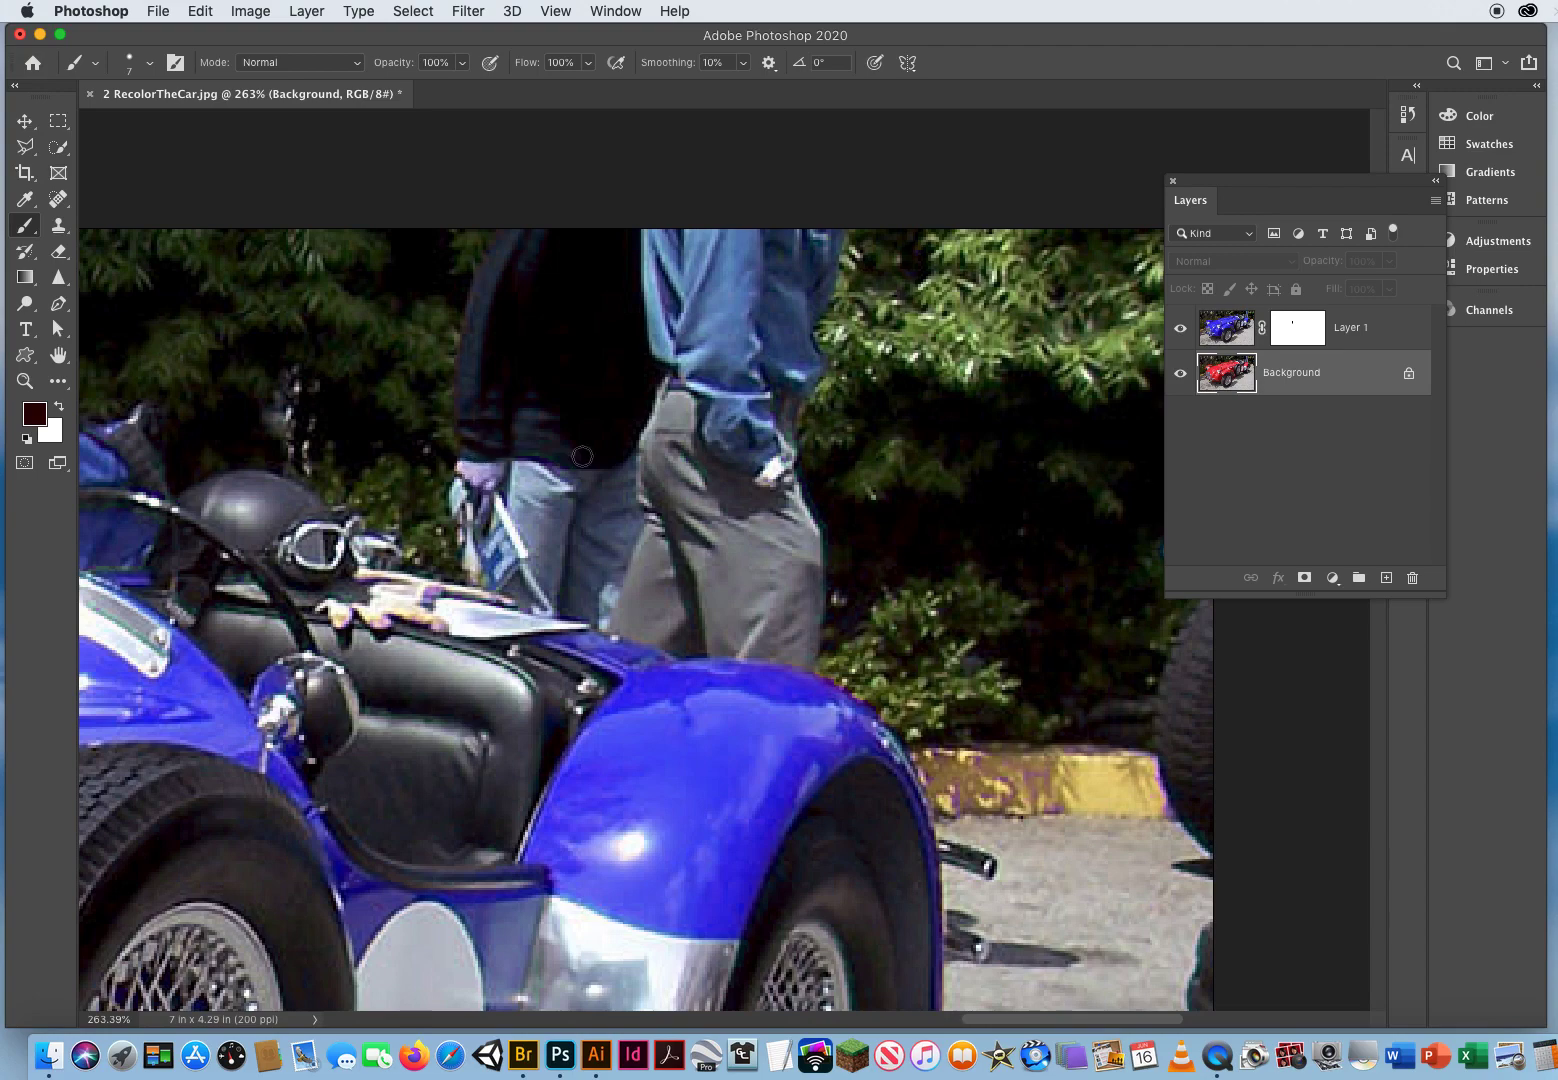
{"action": "left_click", "coordinate": [1298, 330]}
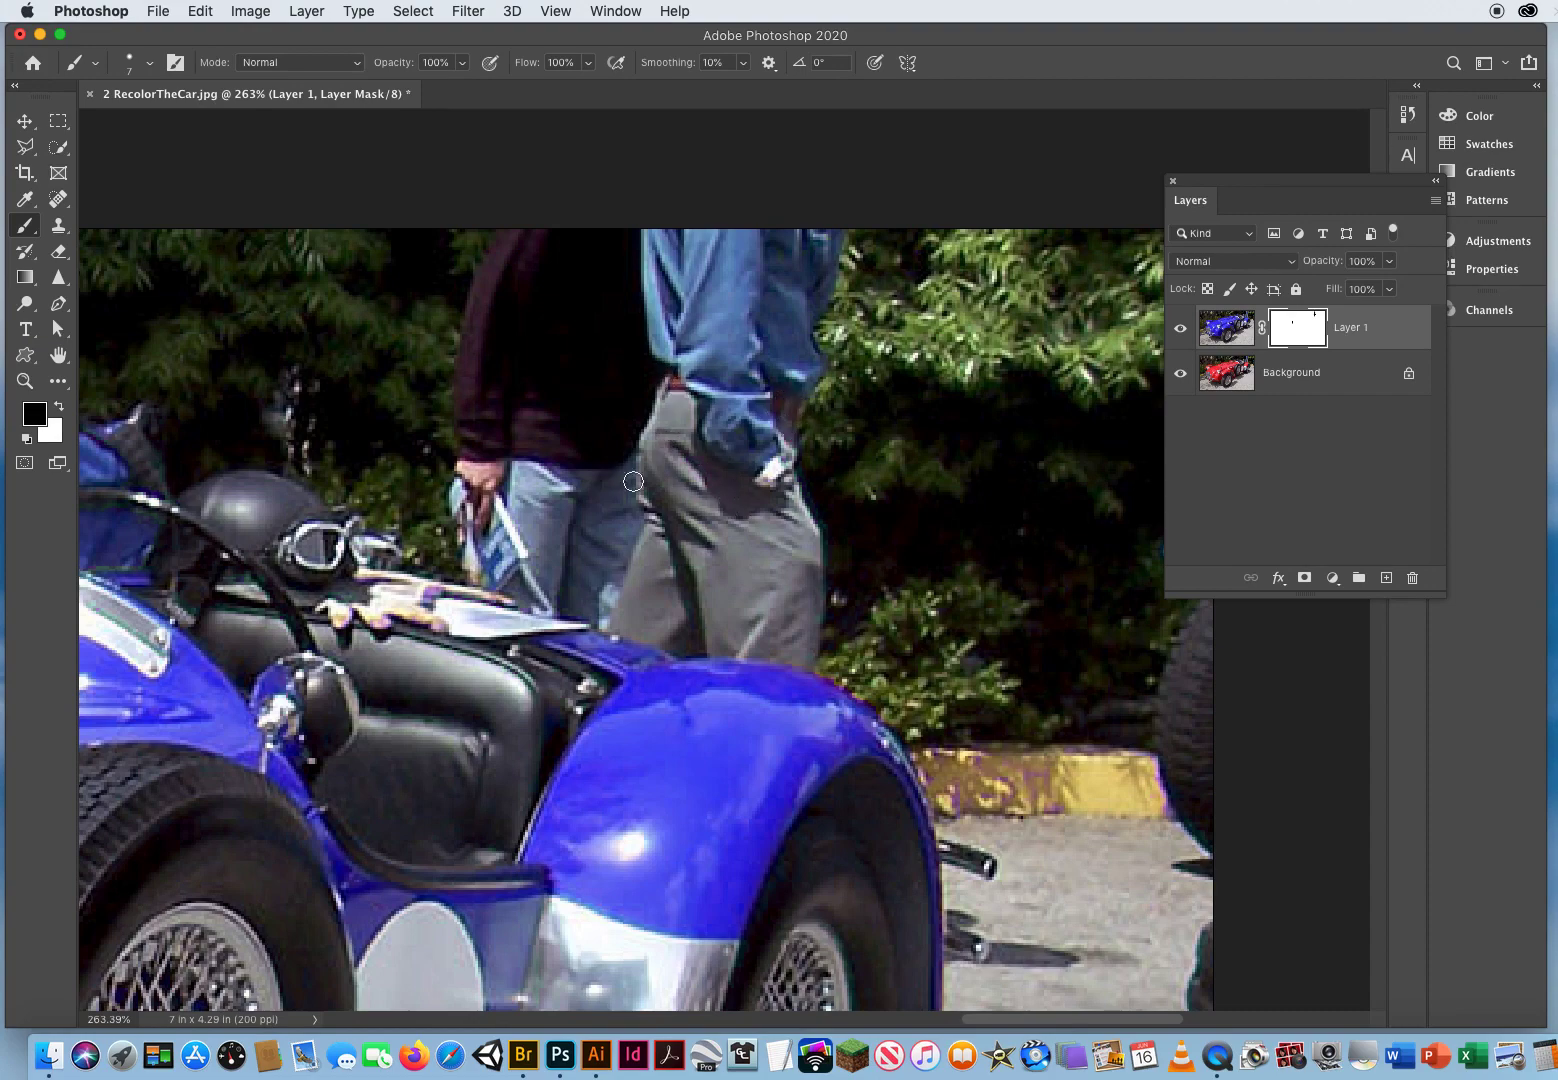
{"action": "left_click_drag", "start_coordinate": [653, 468], "coordinate": [700, 468]}
{"action": "left_click_drag", "start_coordinate": [465, 555], "coordinate": [414, 557]}
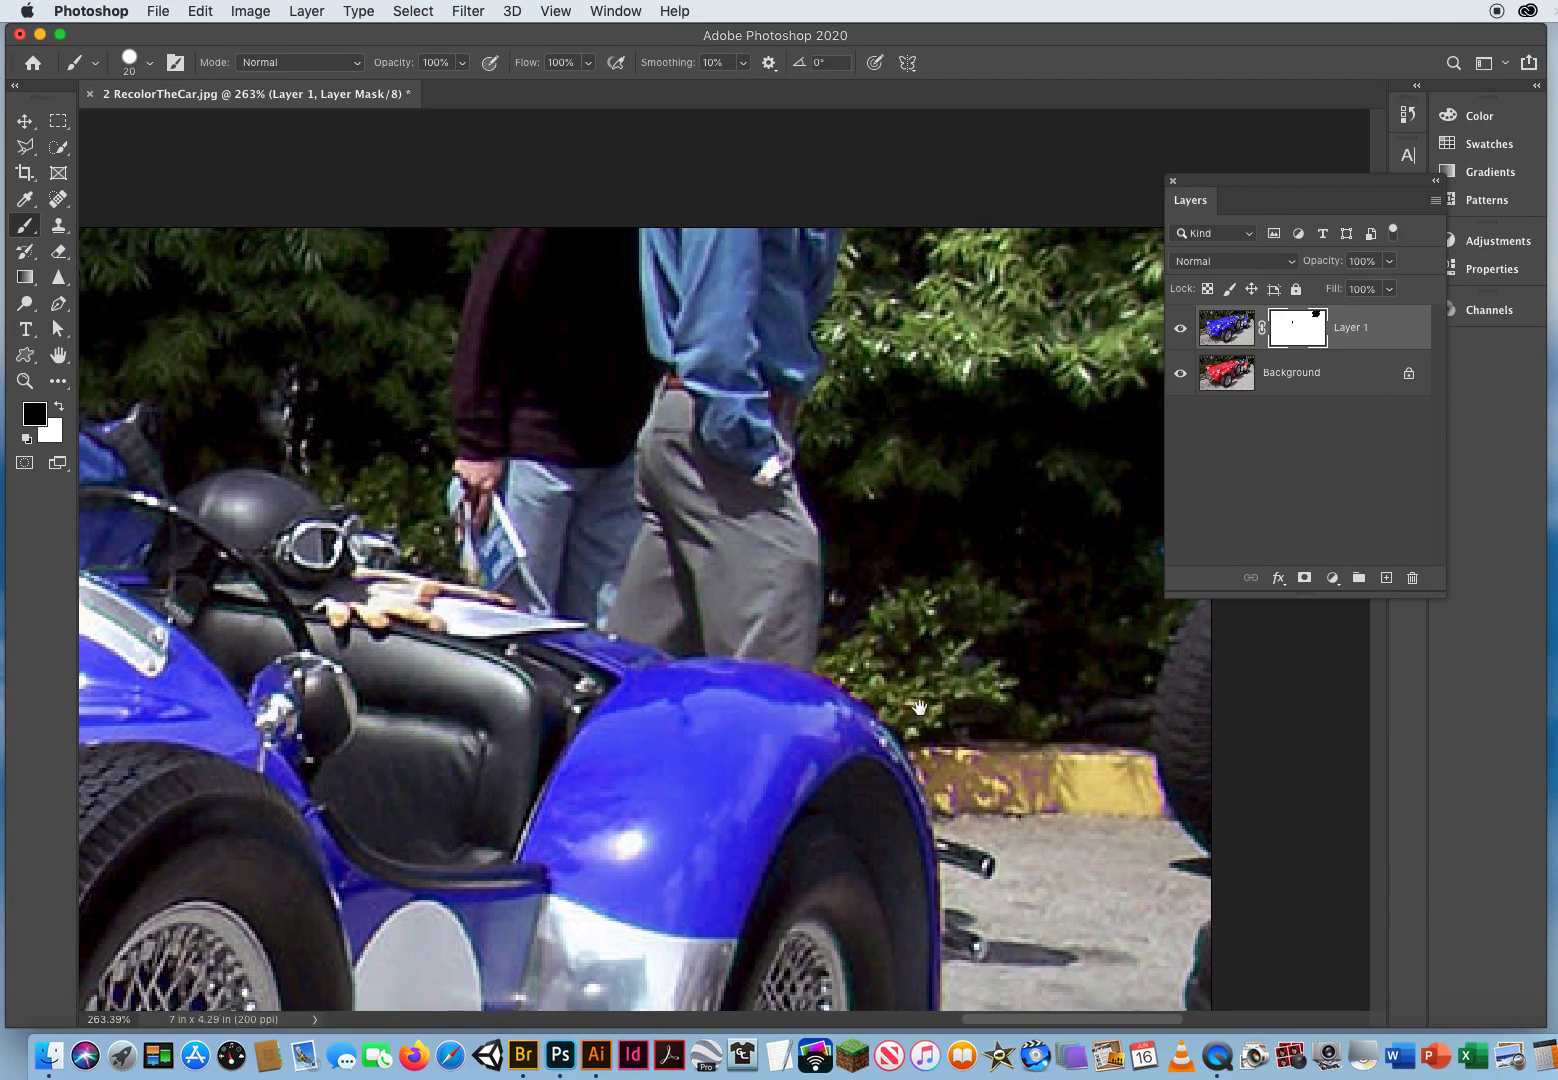
{"action": "scroll", "coordinate": [970, 767], "scroll_direction": "down", "scroll_amount": 5}
{"action": "scroll", "coordinate": [970, 767], "scroll_direction": "right", "scroll_amount": 8}
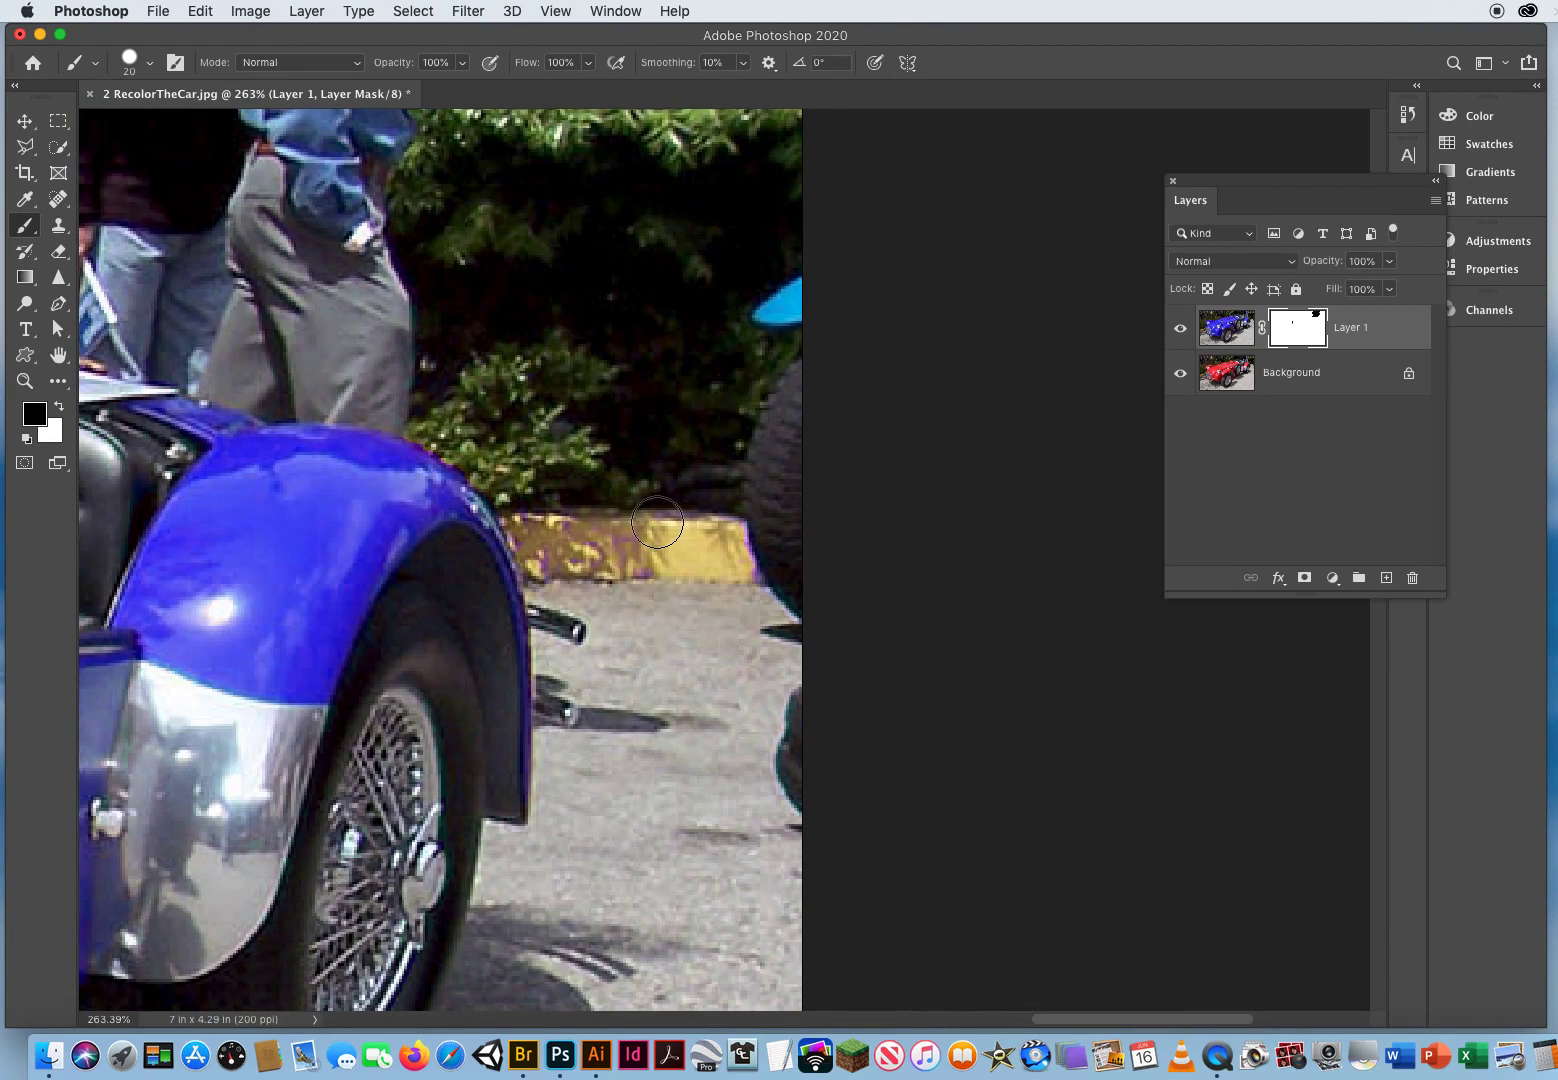
{"action": "mouse_move", "coordinate": [657, 521]}
{"action": "left_mouse_down"}
{"action": "mouse_move", "coordinate": [650, 552]}
{"action": "mouse_move", "coordinate": [635, 531]}
{"action": "mouse_move", "coordinate": [648, 551]}
{"action": "mouse_move", "coordinate": [629, 549]}
{"action": "mouse_move", "coordinate": [745, 547]}
{"action": "mouse_move", "coordinate": [735, 526]}
{"action": "mouse_move", "coordinate": [765, 573]}
{"action": "mouse_move", "coordinate": [731, 494]}
{"action": "mouse_move", "coordinate": [754, 560]}
{"action": "mouse_move", "coordinate": [695, 524]}
{"action": "mouse_move", "coordinate": [662, 564]}
{"action": "mouse_move", "coordinate": [597, 527]}
{"action": "mouse_move", "coordinate": [593, 567]}
{"action": "mouse_move", "coordinate": [540, 525]}
{"action": "mouse_move", "coordinate": [552, 569]}
{"action": "mouse_move", "coordinate": [521, 514]}
{"action": "mouse_move", "coordinate": [601, 493]}
{"action": "left_mouse_up"}
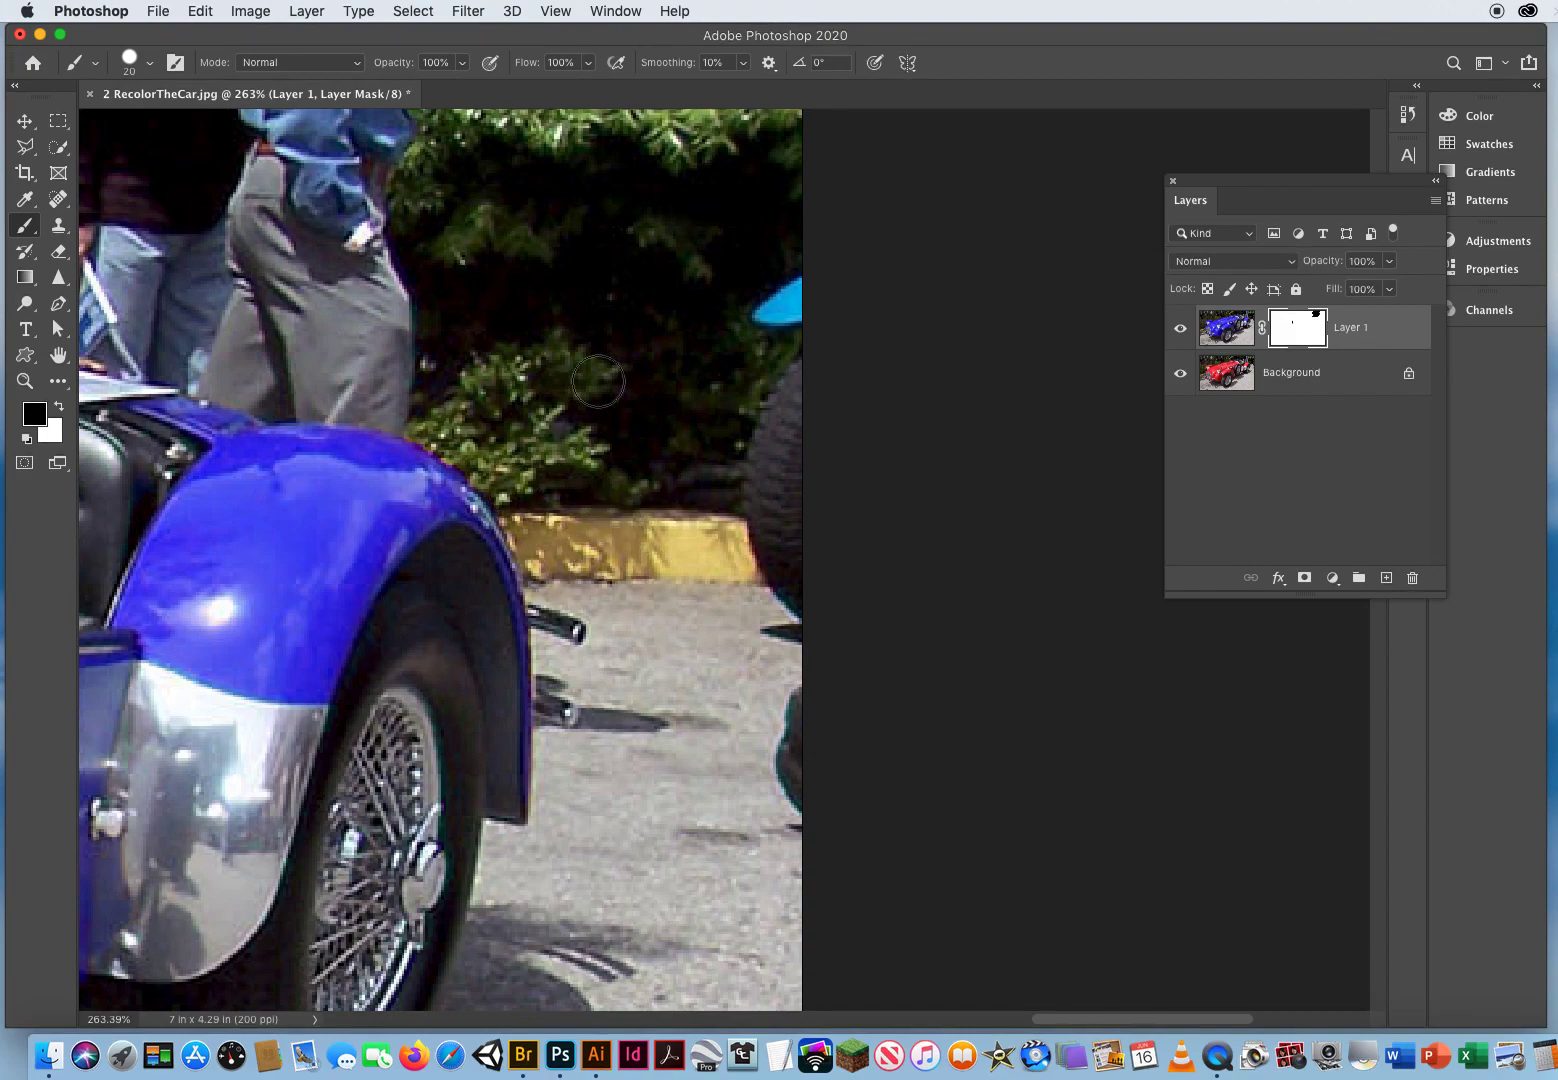
Mask the blue fringe along the fender's edge, then undo that stroke
{"action": "scroll", "coordinate": [643, 779], "scroll_direction": "down", "scroll_amount": 10}
{"action": "scroll", "coordinate": [643, 779], "scroll_direction": "right", "scroll_amount": 5}
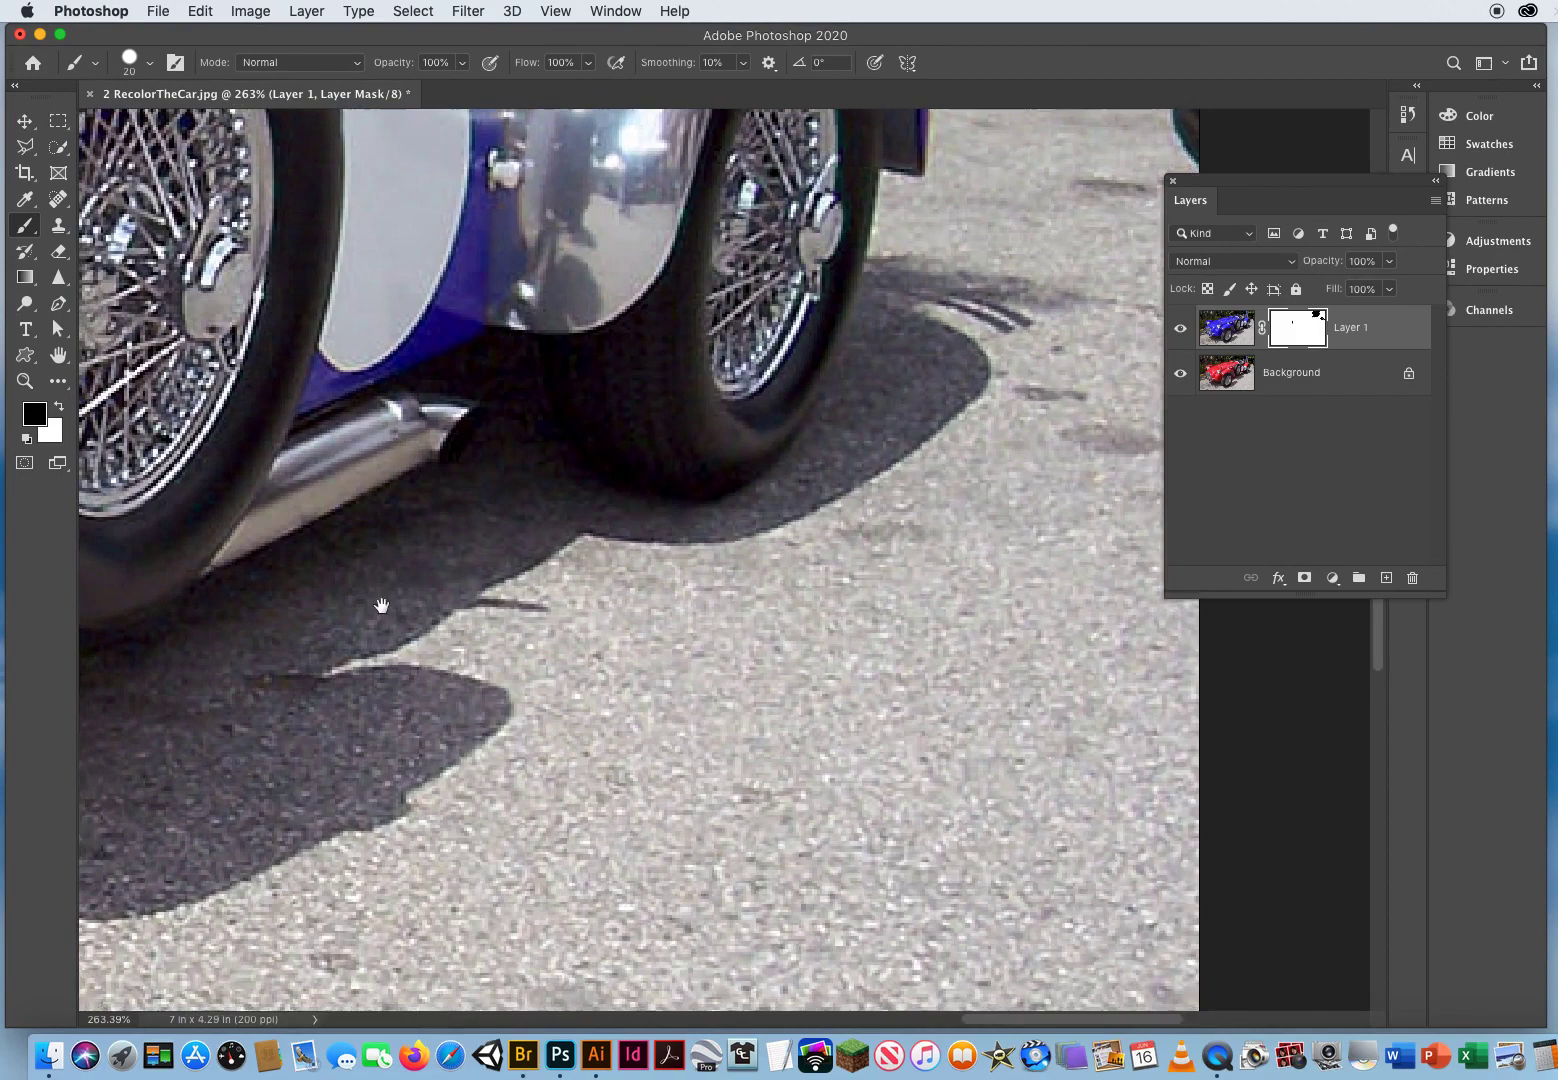
{"action": "scroll", "coordinate": [685, 522], "scroll_direction": "left", "scroll_amount": 15}
{"action": "scroll", "coordinate": [685, 522], "scroll_direction": "down", "scroll_amount": 3}
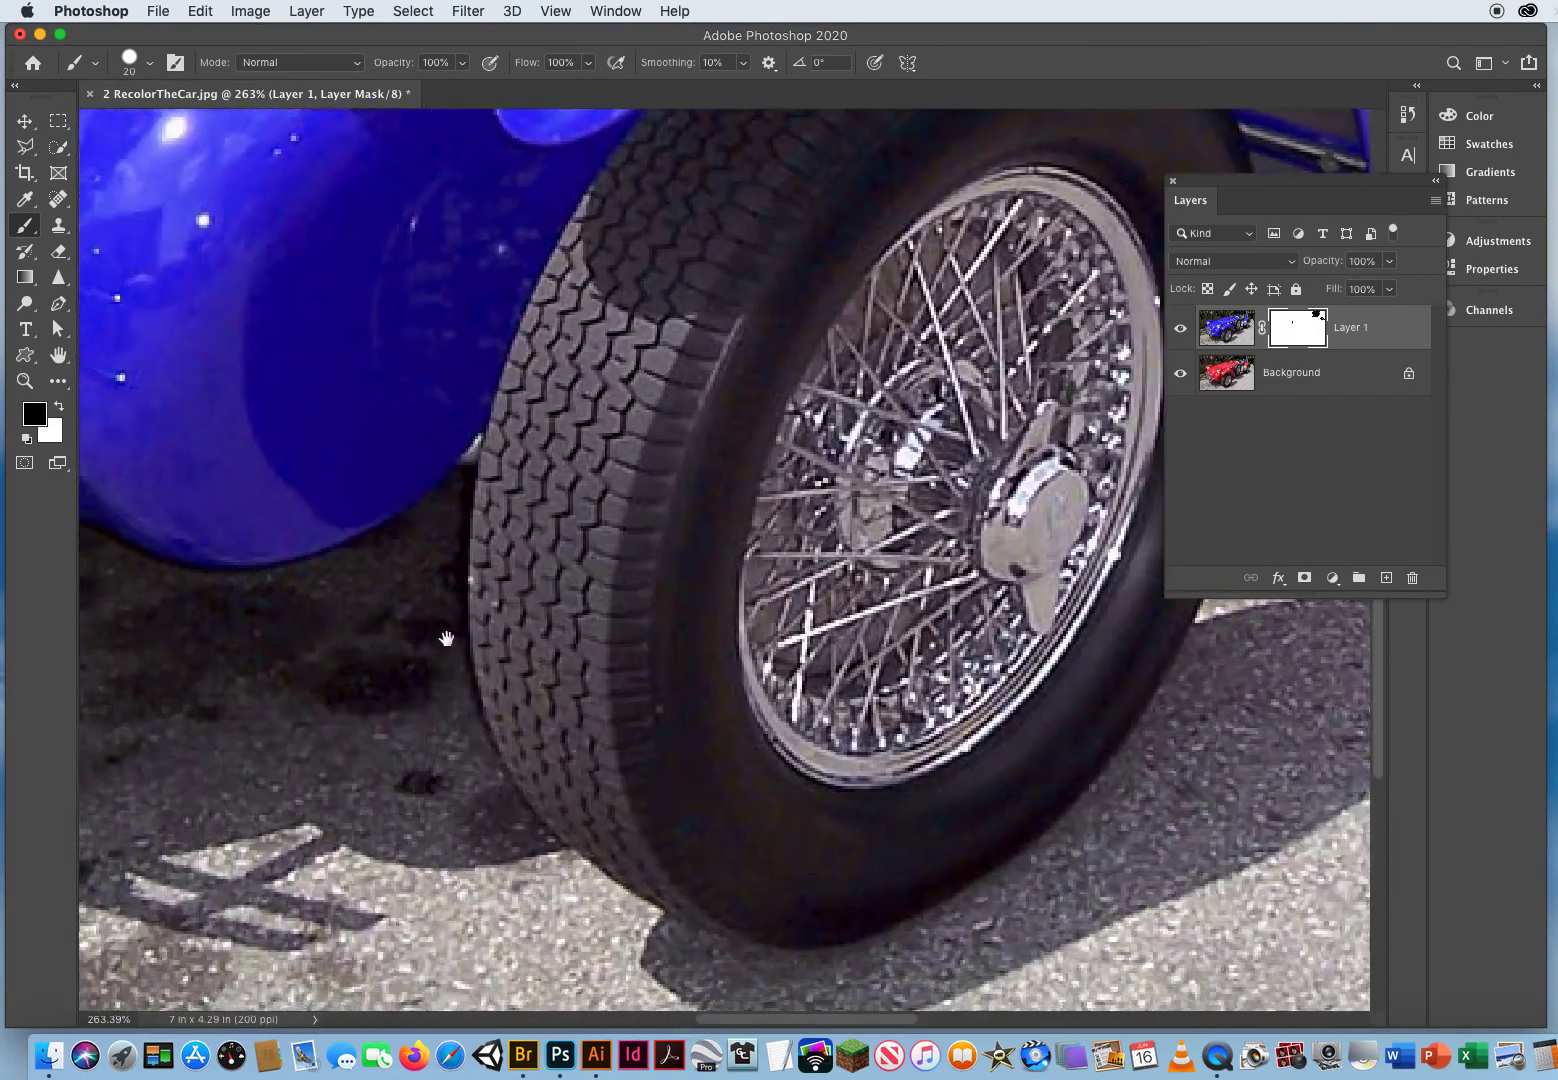
{"action": "scroll", "coordinate": [398, 550], "scroll_direction": "left", "scroll_amount": 10}
{"action": "scroll", "coordinate": [398, 550], "scroll_direction": "up", "scroll_amount": 12}
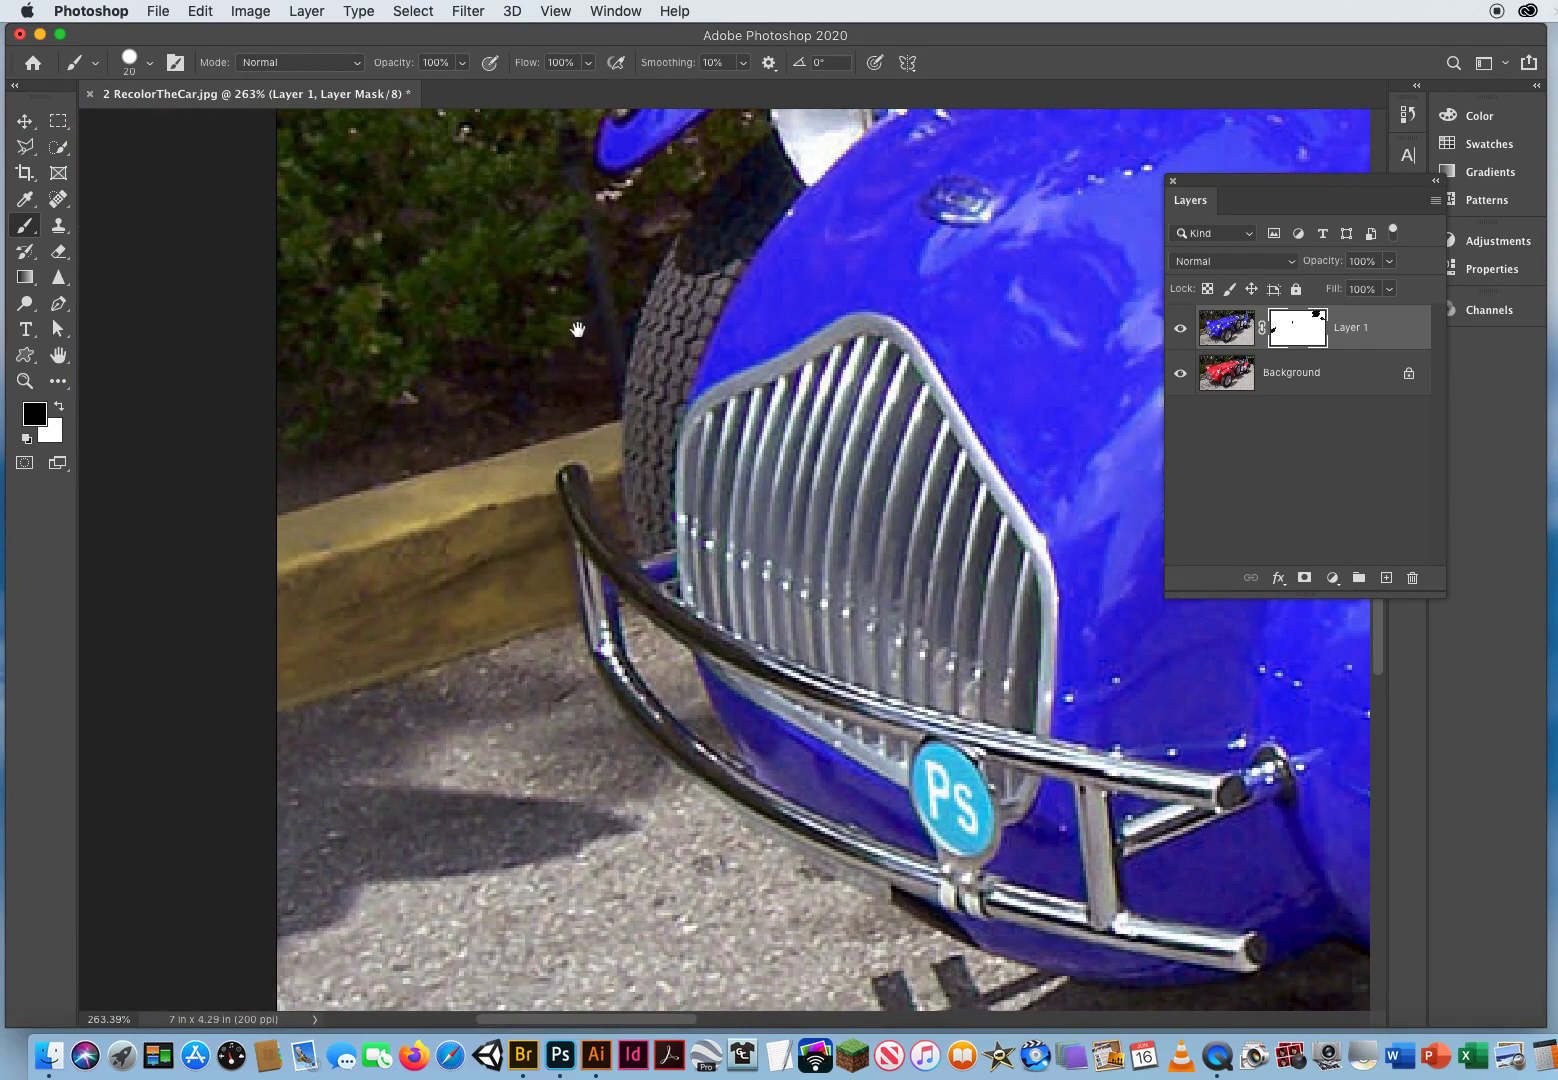
{"action": "scroll", "coordinate": [574, 323], "scroll_direction": "up", "scroll_amount": 10}
{"action": "scroll", "coordinate": [574, 323], "scroll_direction": "right", "scroll_amount": 3}
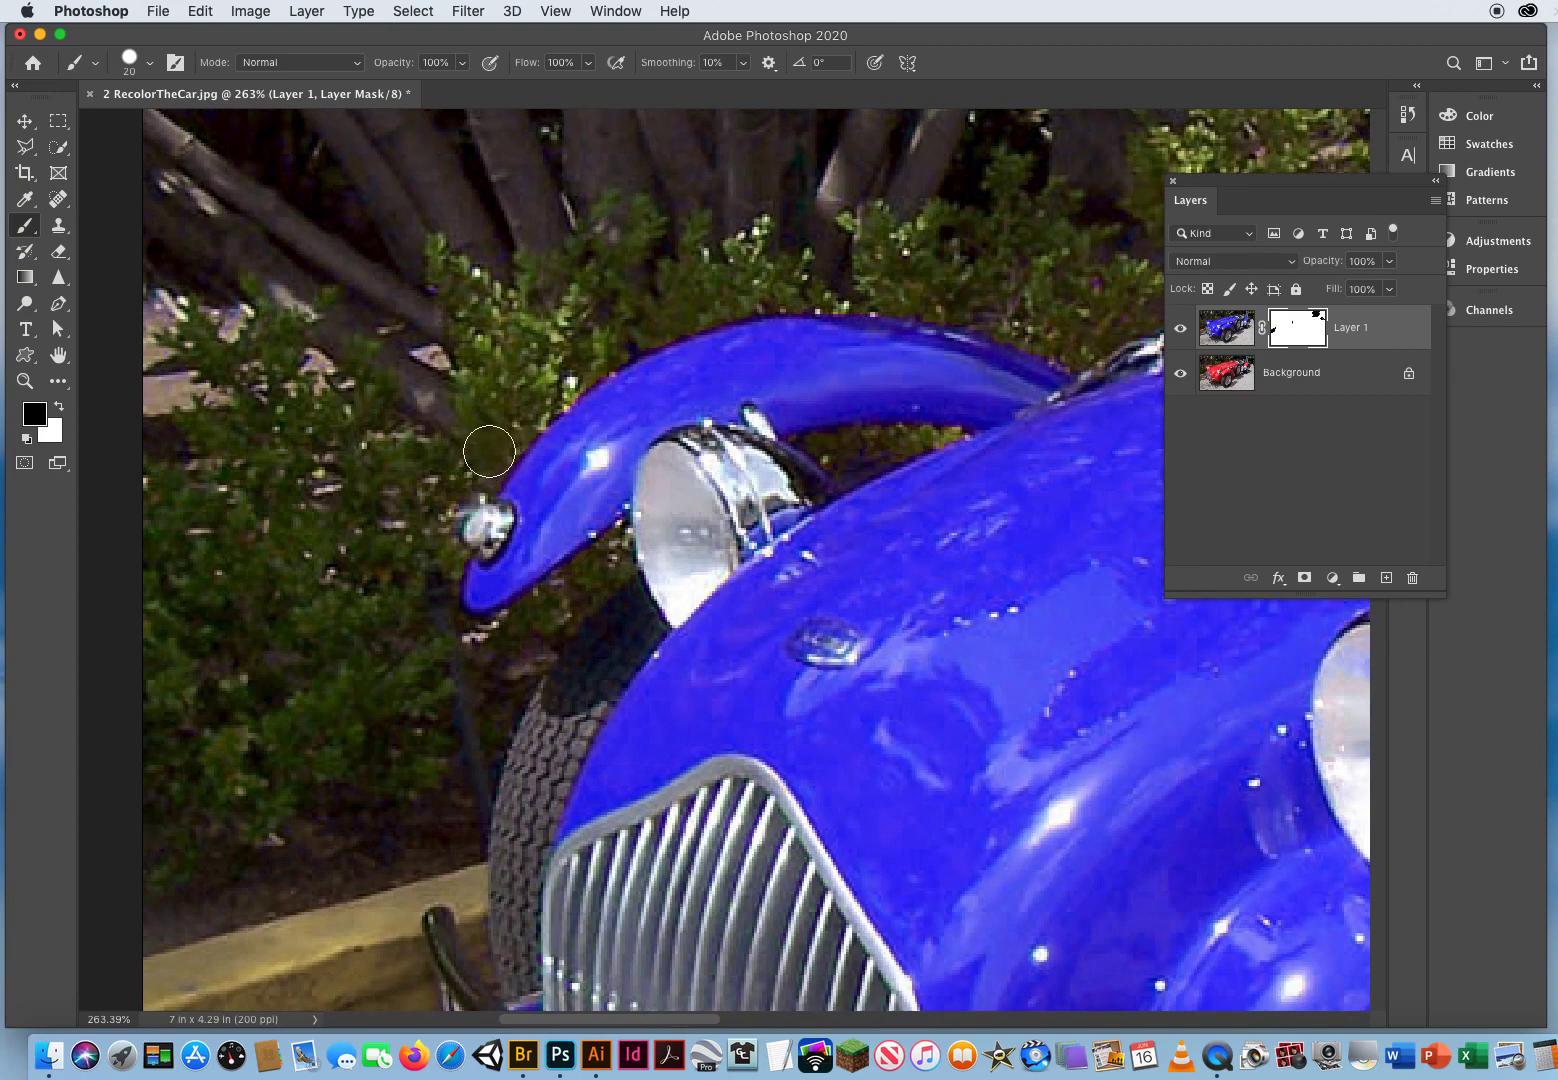
{"action": "mouse_move", "coordinate": [587, 361]}
{"action": "left_mouse_down"}
{"action": "mouse_move", "coordinate": [709, 304]}
{"action": "mouse_move", "coordinate": [822, 287]}
{"action": "mouse_move", "coordinate": [870, 298]}
{"action": "left_mouse_up"}
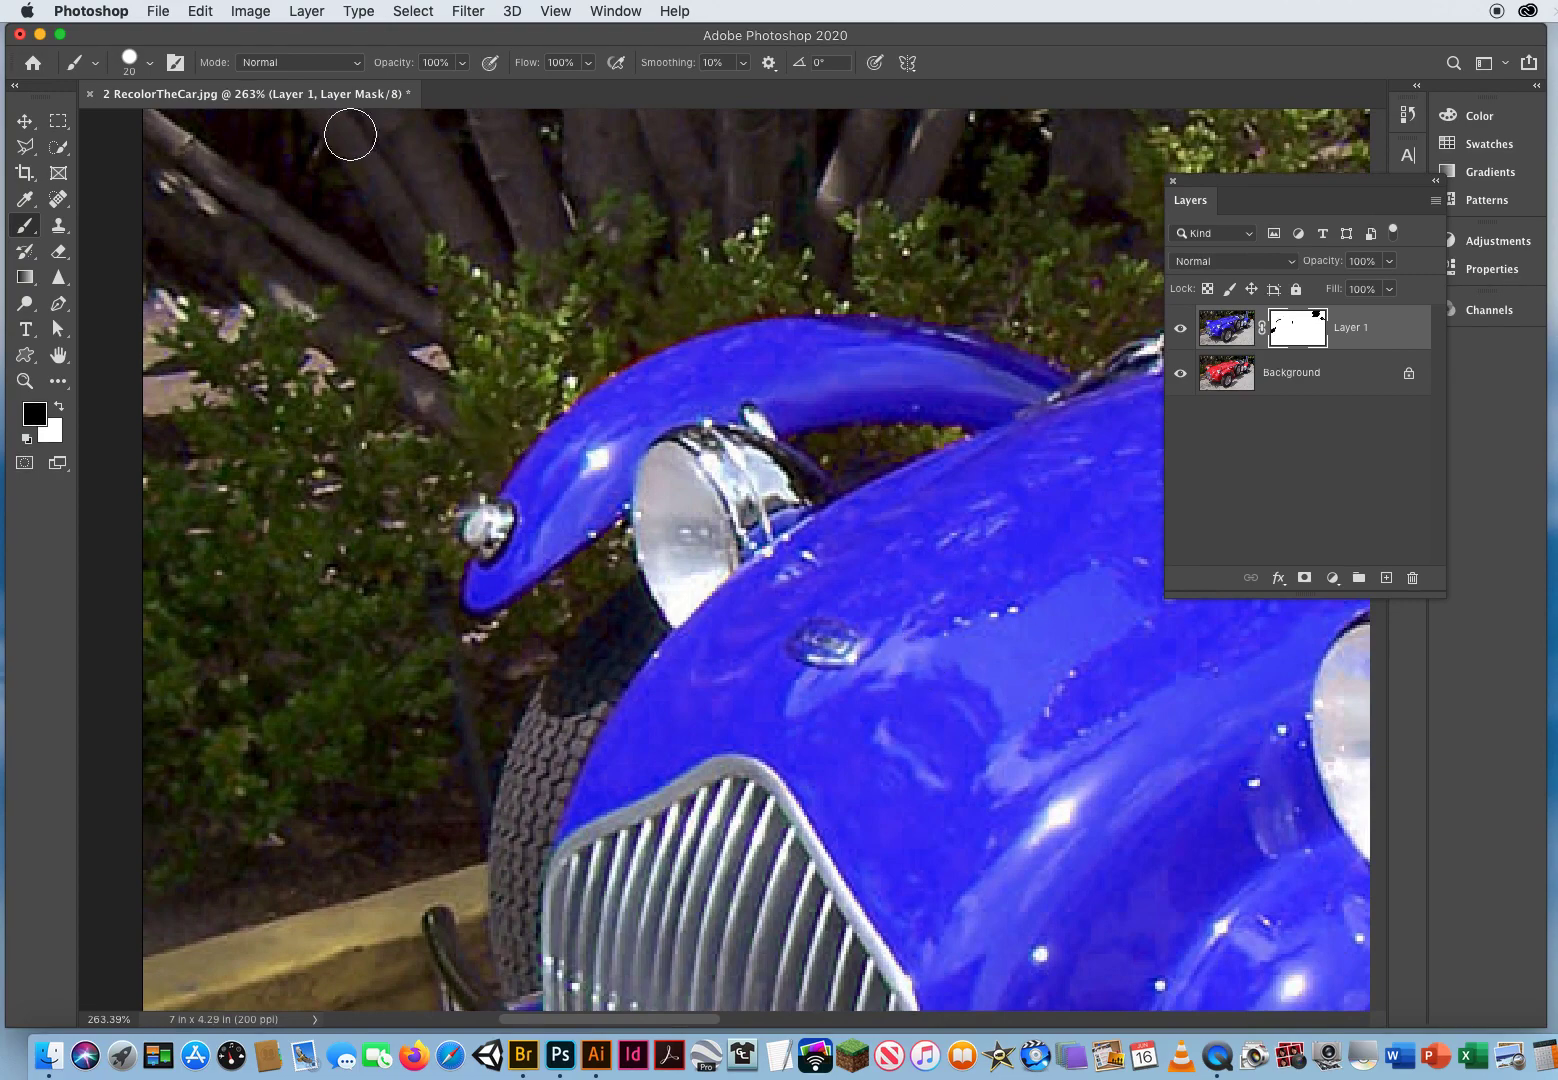
{"action": "left_click", "coordinate": [200, 11]}
Zoom to 200% on the trees above the car and enlarge the brush to about 114 px
{"action": "double_click", "coordinate": [25, 381]}
{"action": "left_click_drag", "start_coordinate": [578, 451], "coordinate": [532, 522]}
{"action": "left_click", "coordinate": [595, 358]}
{"action": "left_click_drag", "start_coordinate": [595, 358], "coordinate": [733, 541]}
{"action": "left_click", "coordinate": [25, 225]}
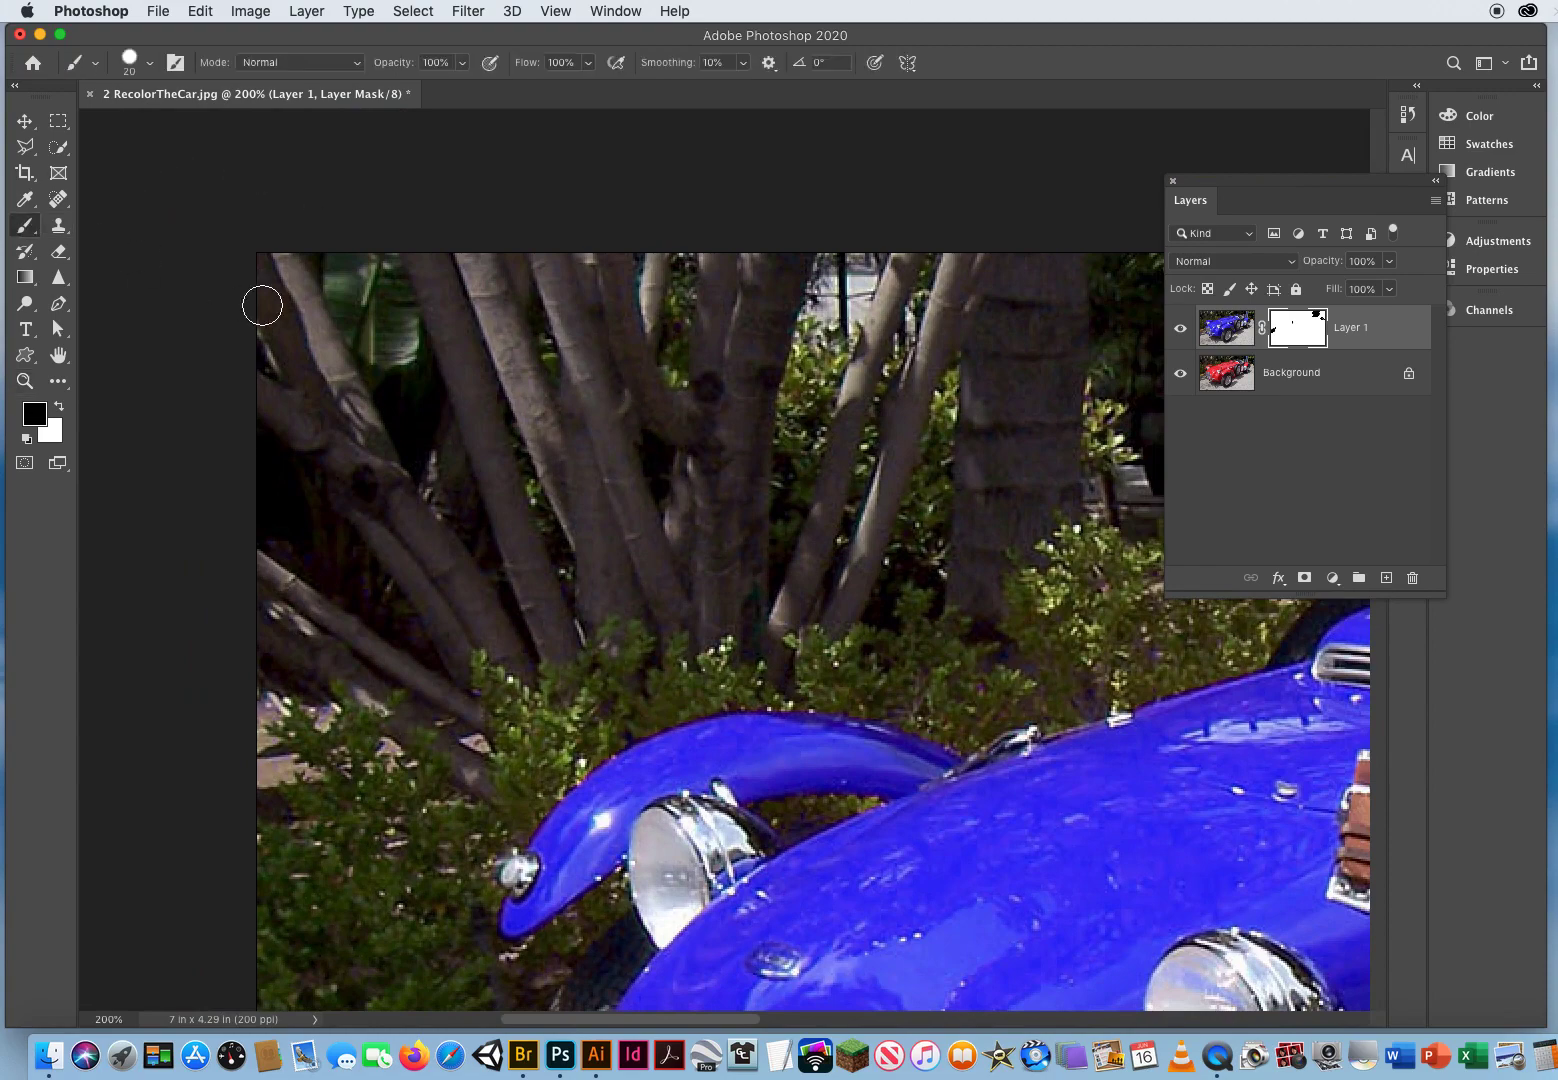
{"action": "mouse_move", "coordinate": [393, 315]}
{"action": "left_mouse_down"}
{"action": "mouse_move", "coordinate": [514, 323]}
{"action": "mouse_move", "coordinate": [493, 318]}
{"action": "left_mouse_up"}
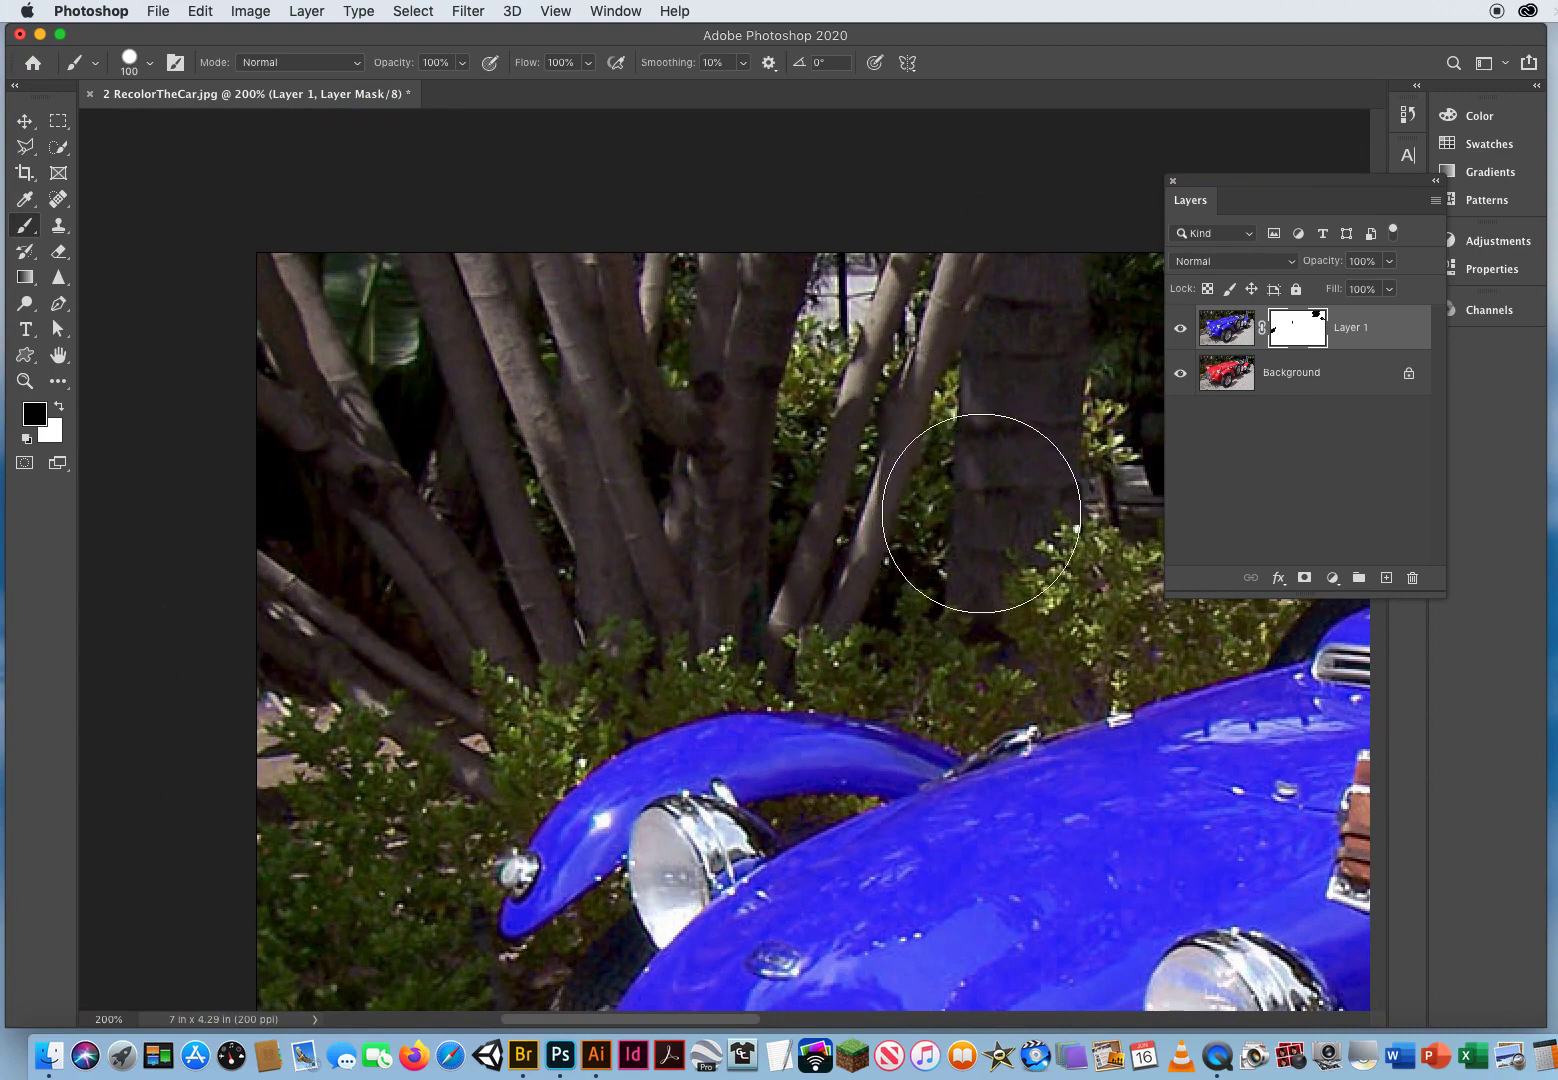
Paint black on the mask over the trees to restore their original colours
{"action": "mouse_move", "coordinate": [592, 375]}
{"action": "left_mouse_down"}
{"action": "mouse_move", "coordinate": [932, 591]}
{"action": "mouse_move", "coordinate": [995, 600]}
{"action": "left_mouse_up"}
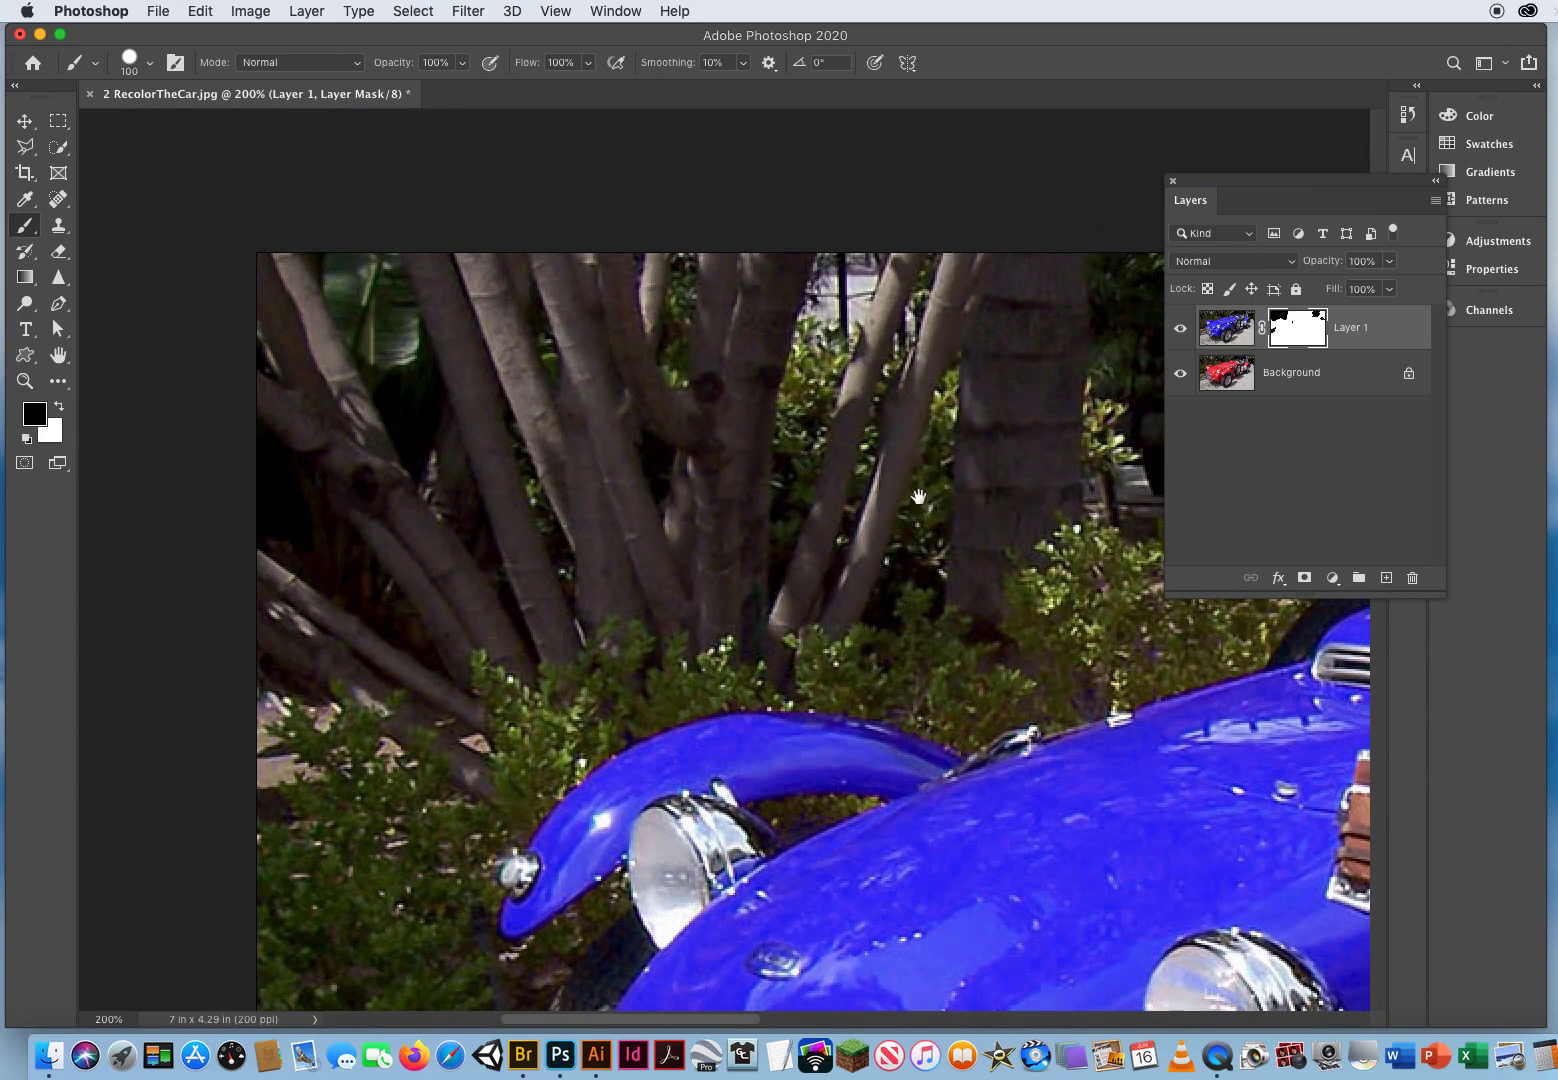
{"action": "scroll", "coordinate": [415, 383], "scroll_direction": "right", "scroll_amount": 10}
{"action": "mouse_move", "coordinate": [415, 383]}
{"action": "left_mouse_down"}
{"action": "mouse_move", "coordinate": [254, 372]}
{"action": "mouse_move", "coordinate": [364, 307]}
{"action": "mouse_move", "coordinate": [534, 247]}
{"action": "mouse_move", "coordinate": [367, 268]}
{"action": "mouse_move", "coordinate": [303, 525]}
{"action": "left_mouse_up"}
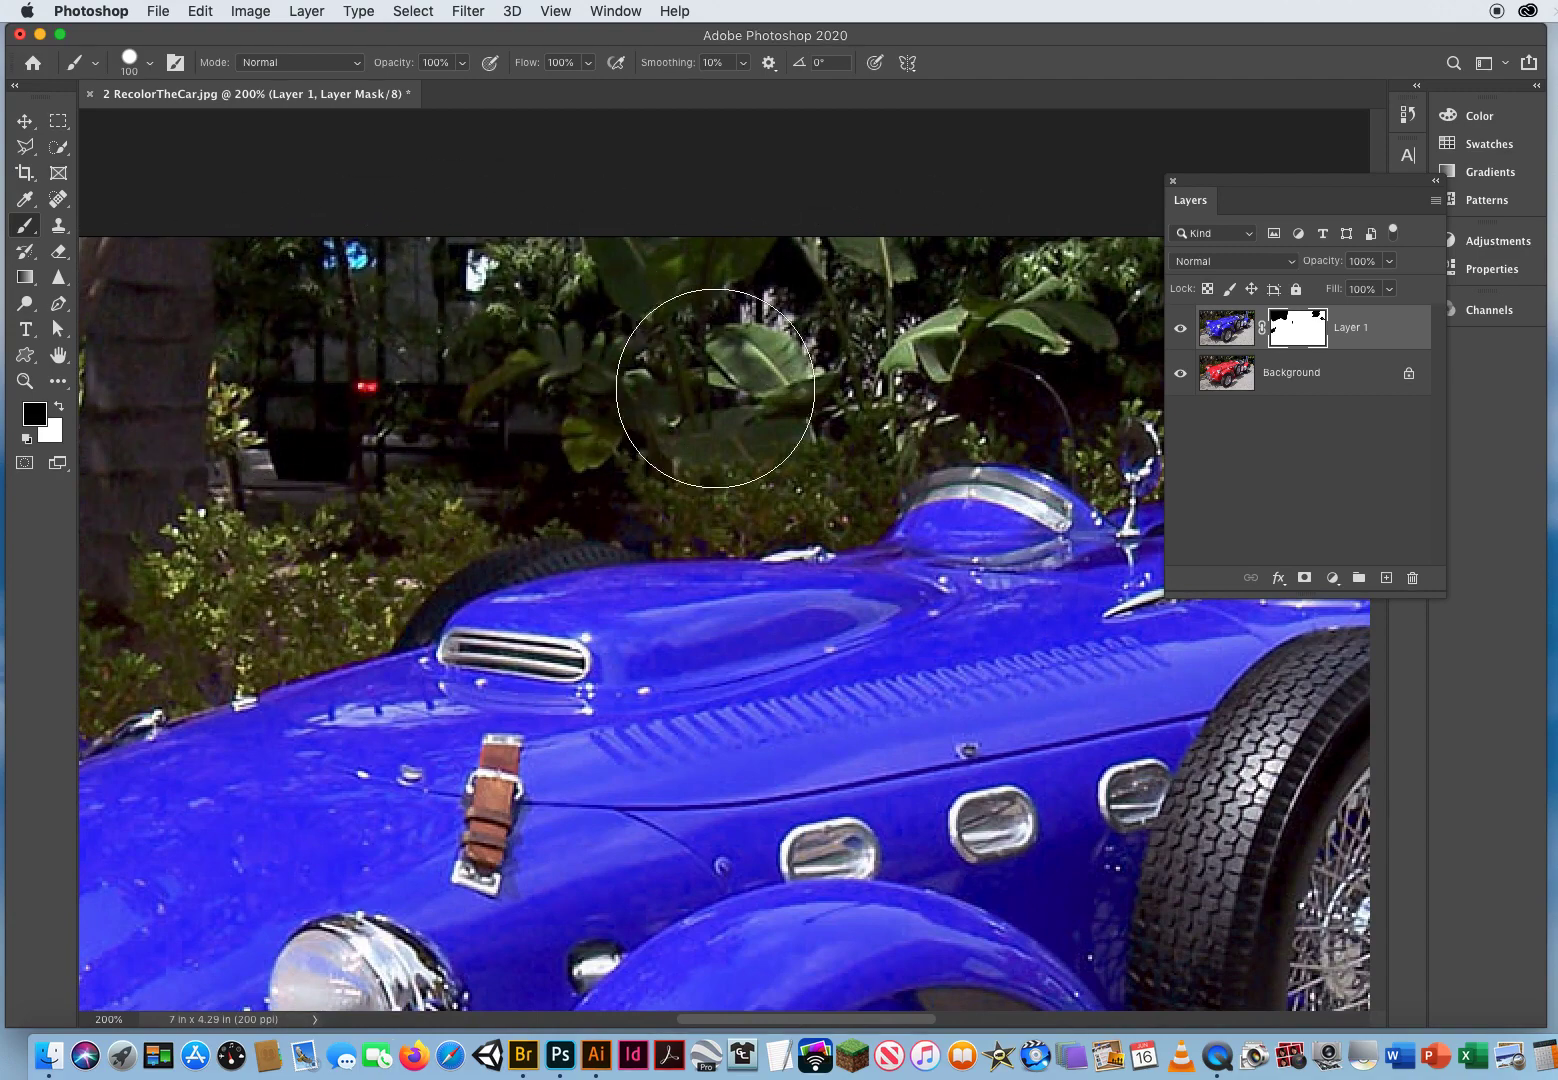
{"action": "left_click_drag", "start_coordinate": [959, 325], "coordinate": [225, 313]}
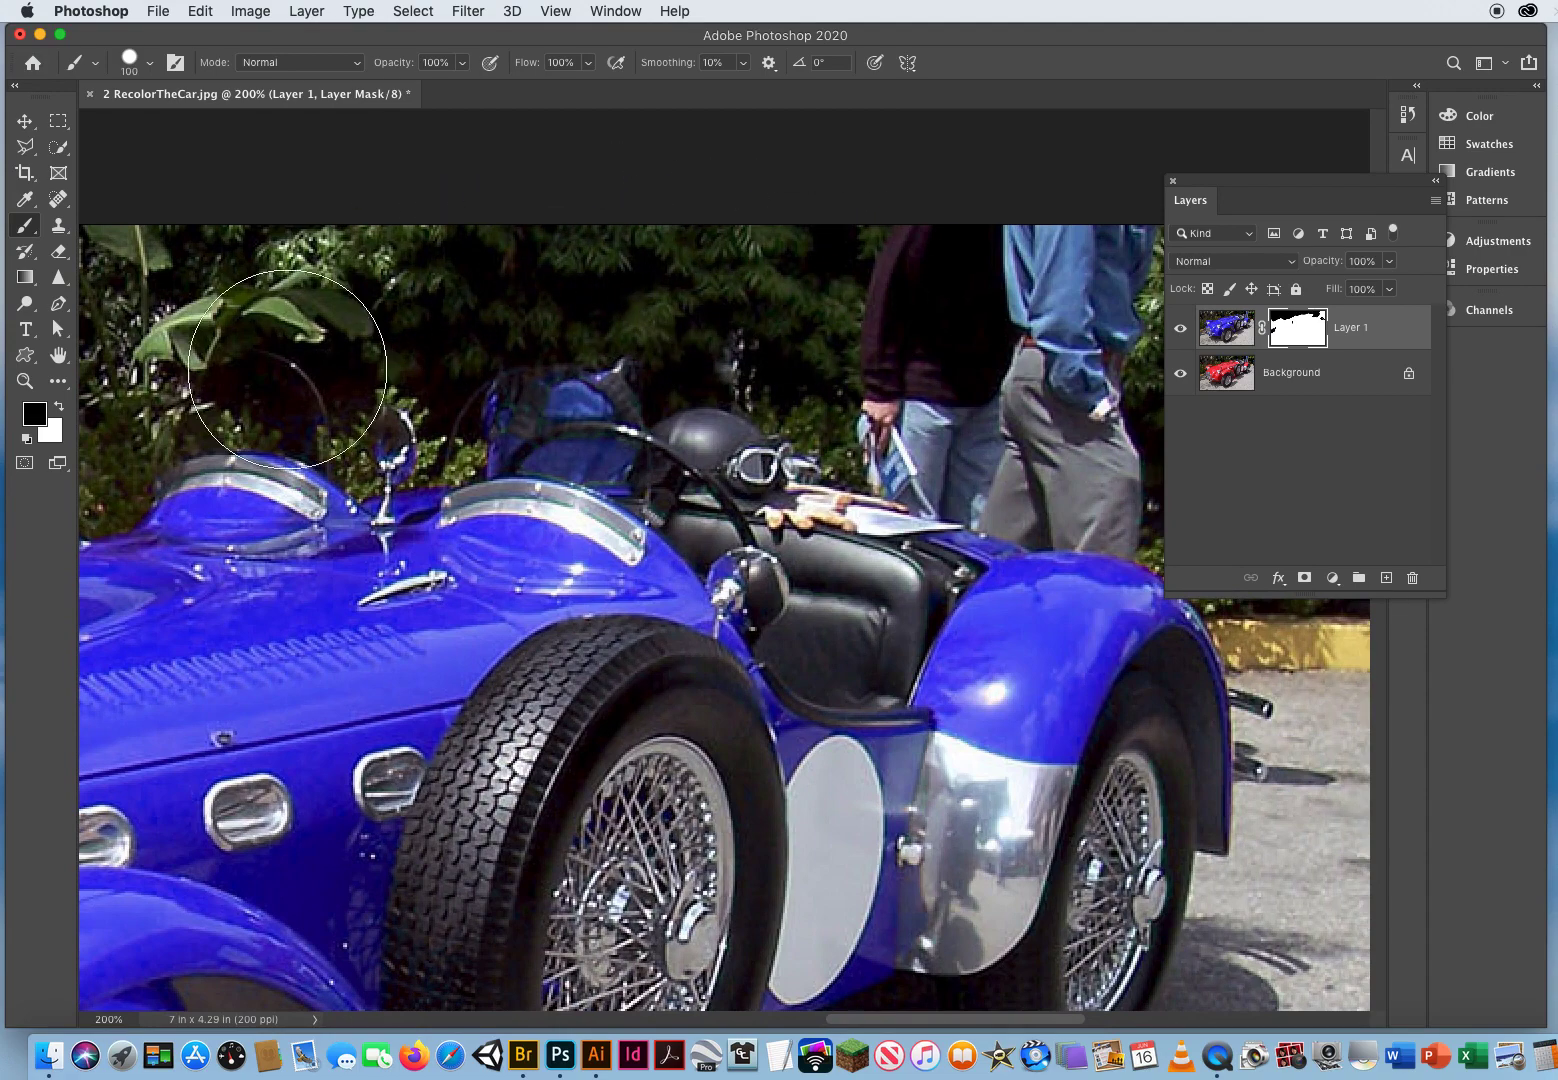
{"action": "left_click", "coordinate": [24, 380]}
{"action": "scroll", "coordinate": [711, 711], "scroll_direction": "down", "scroll_amount": 10}
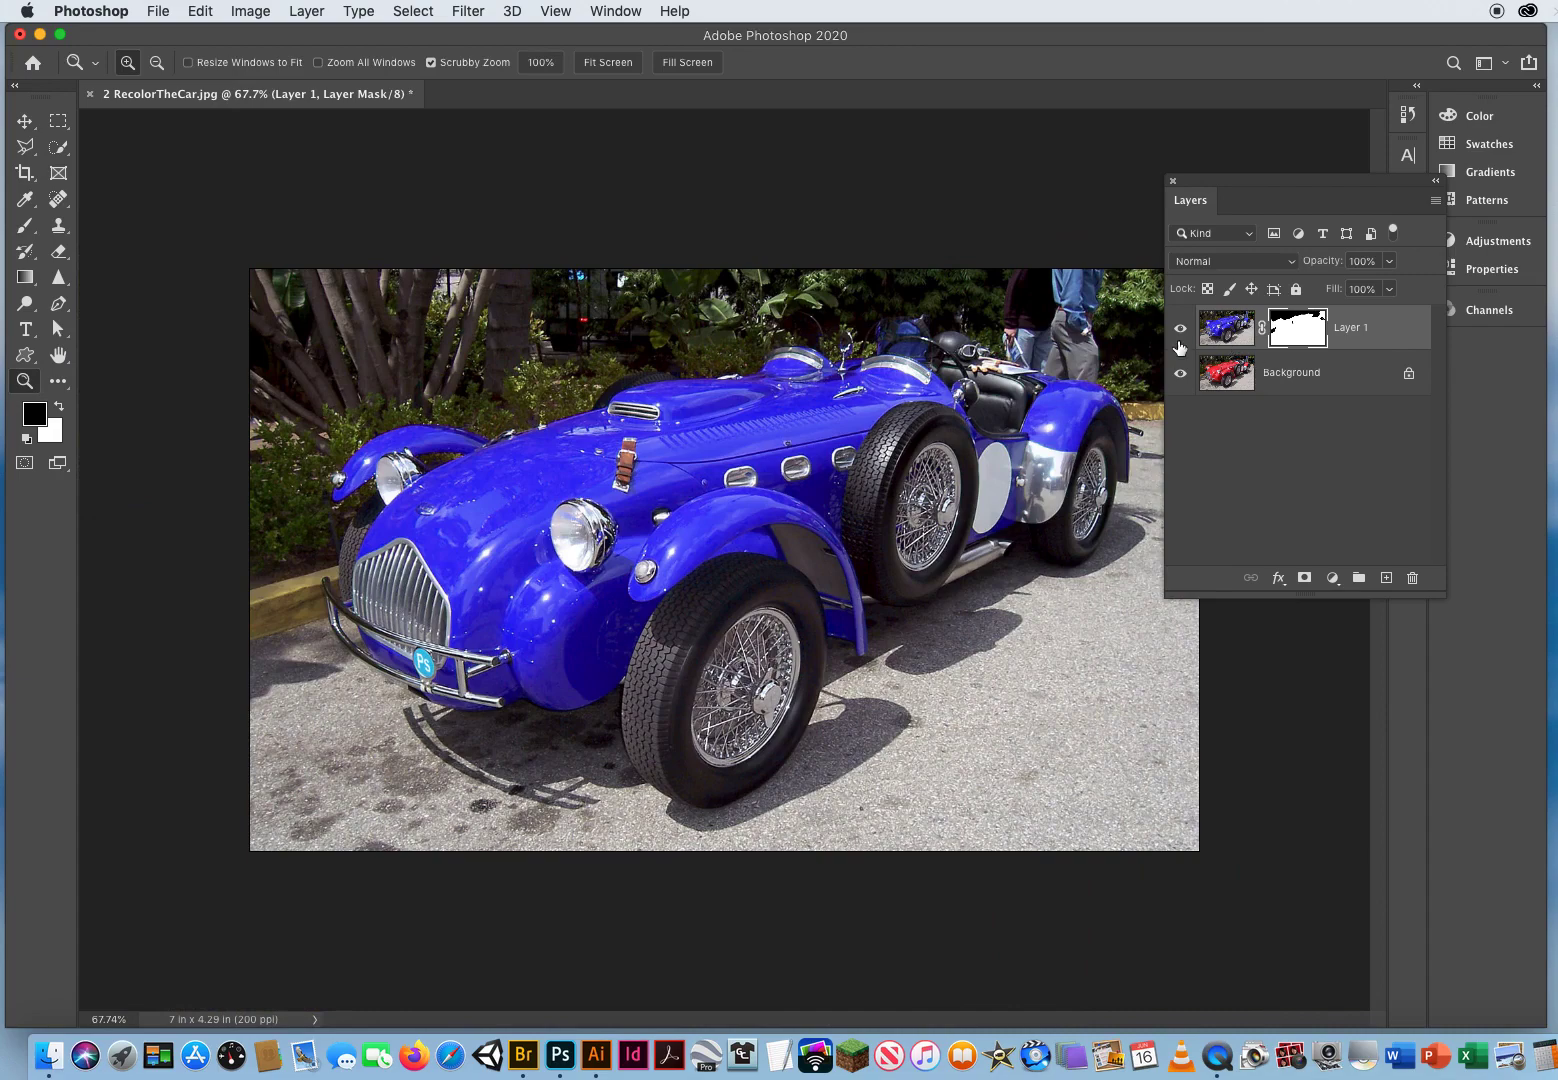
{"action": "left_click", "coordinate": [1180, 329]}
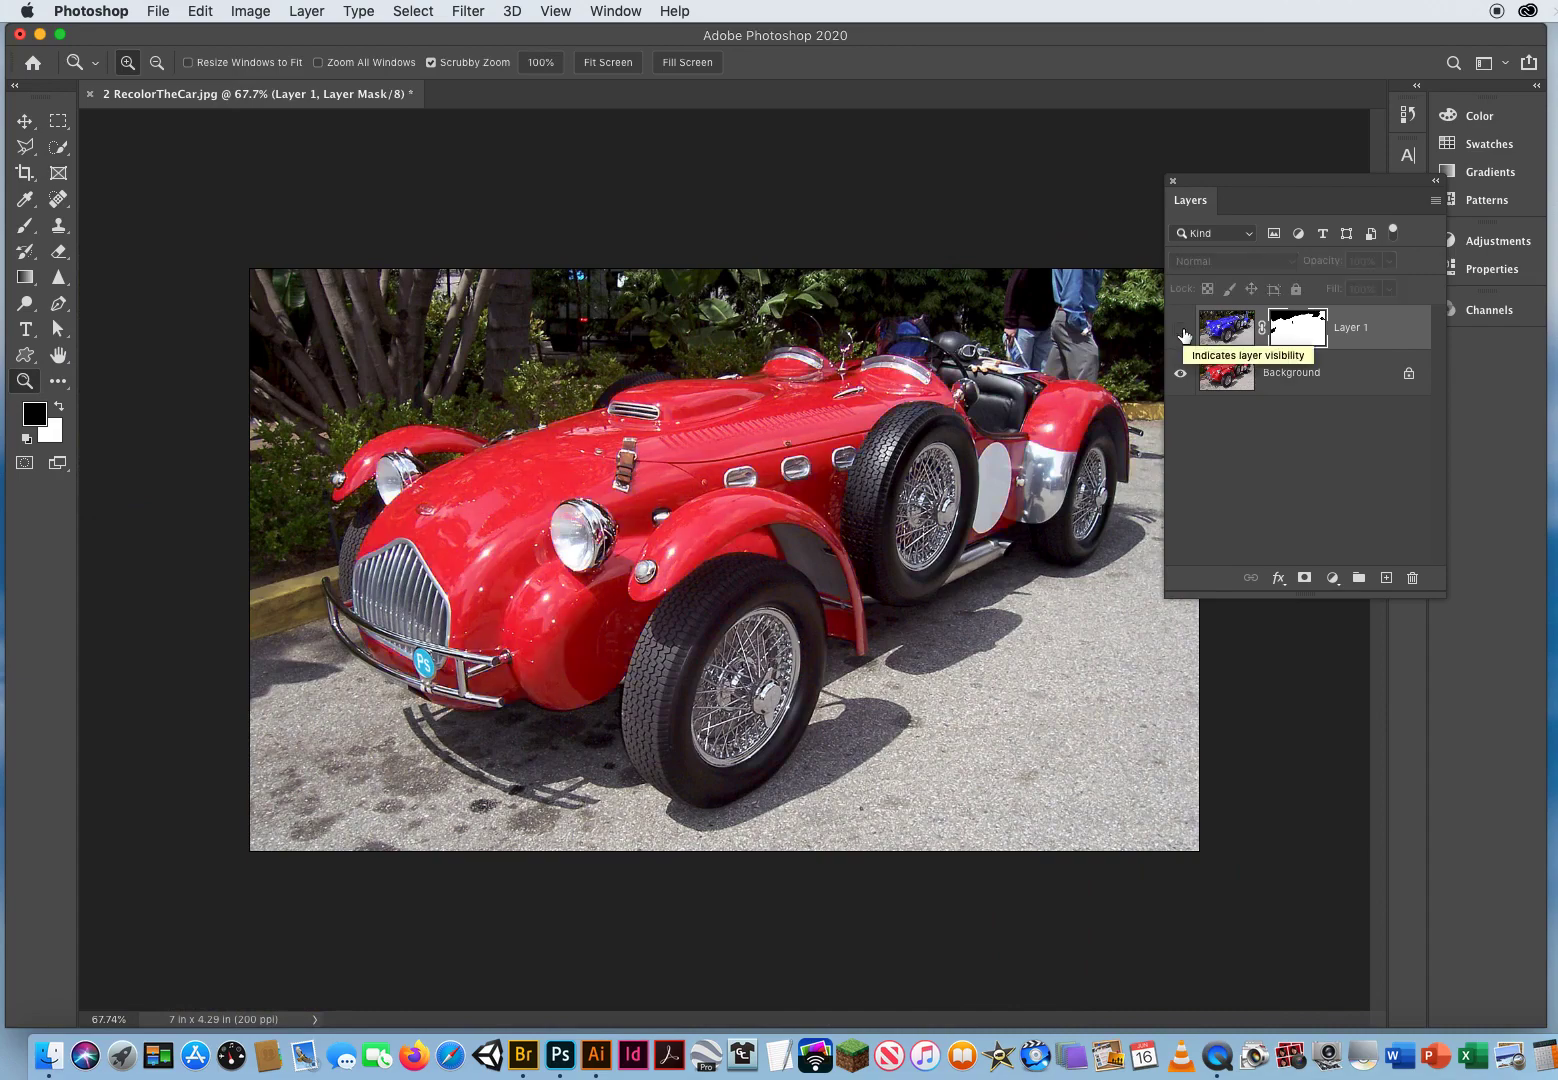
{"action": "left_click", "coordinate": [1183, 332]}
{"action": "left_click", "coordinate": [1183, 332]}
{"action": "left_click", "coordinate": [1181, 329]}
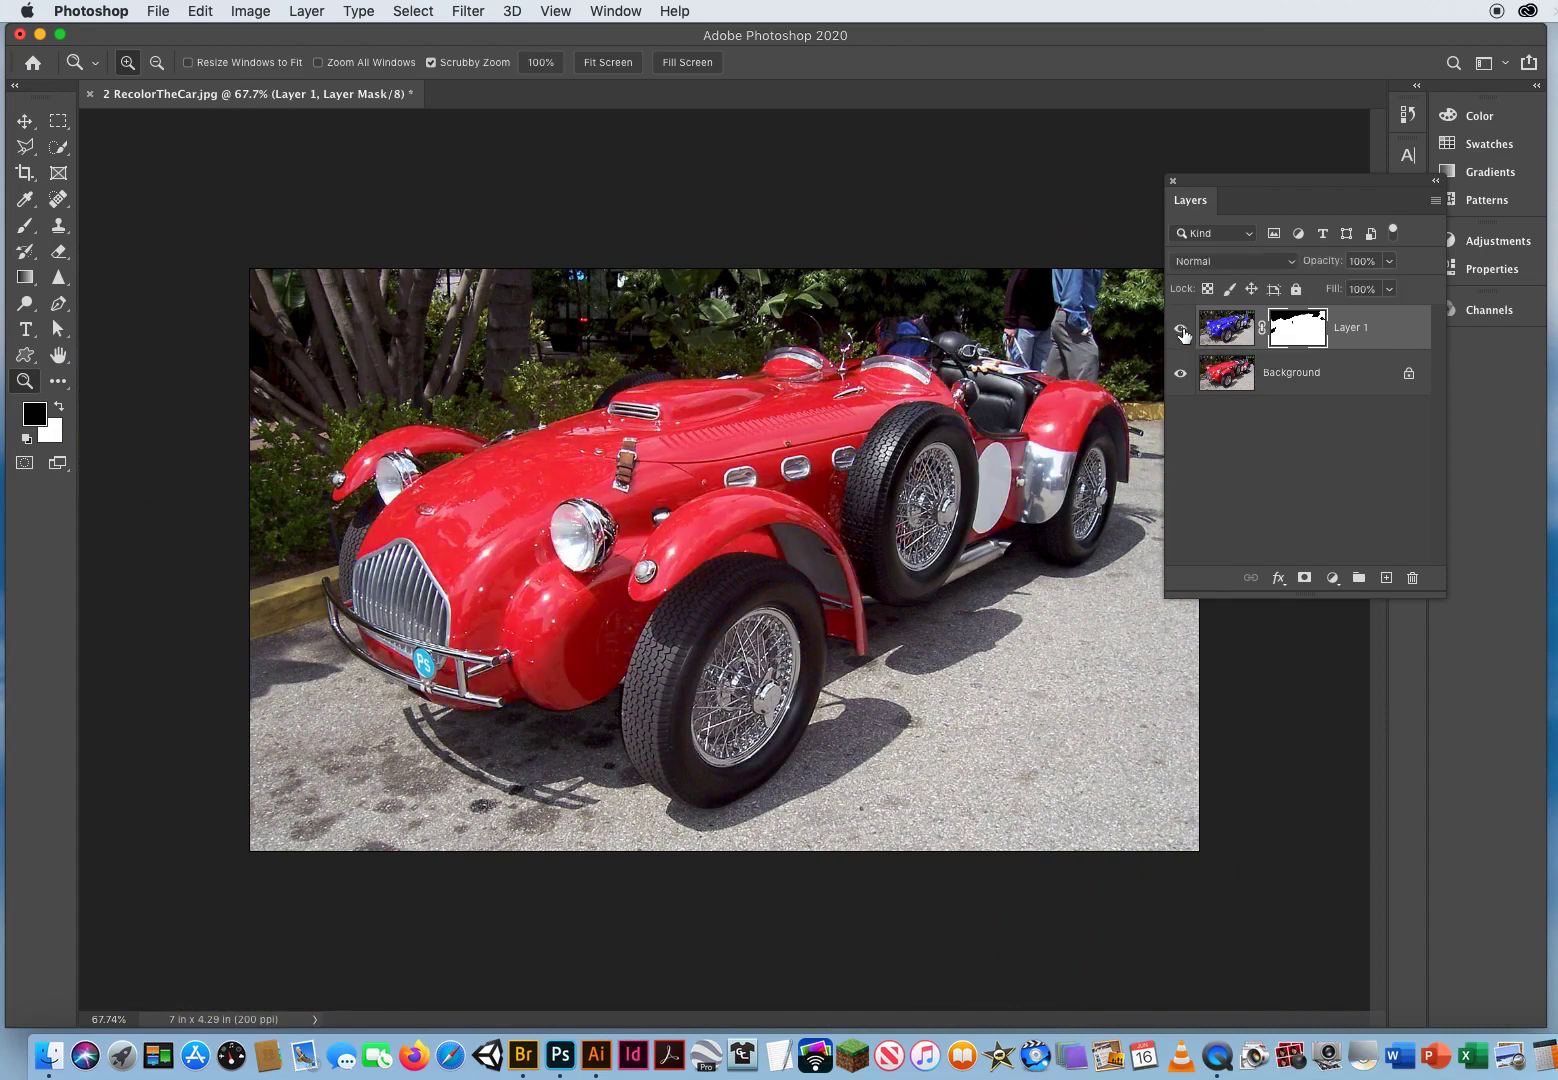
{"action": "left_click", "coordinate": [1181, 330]}
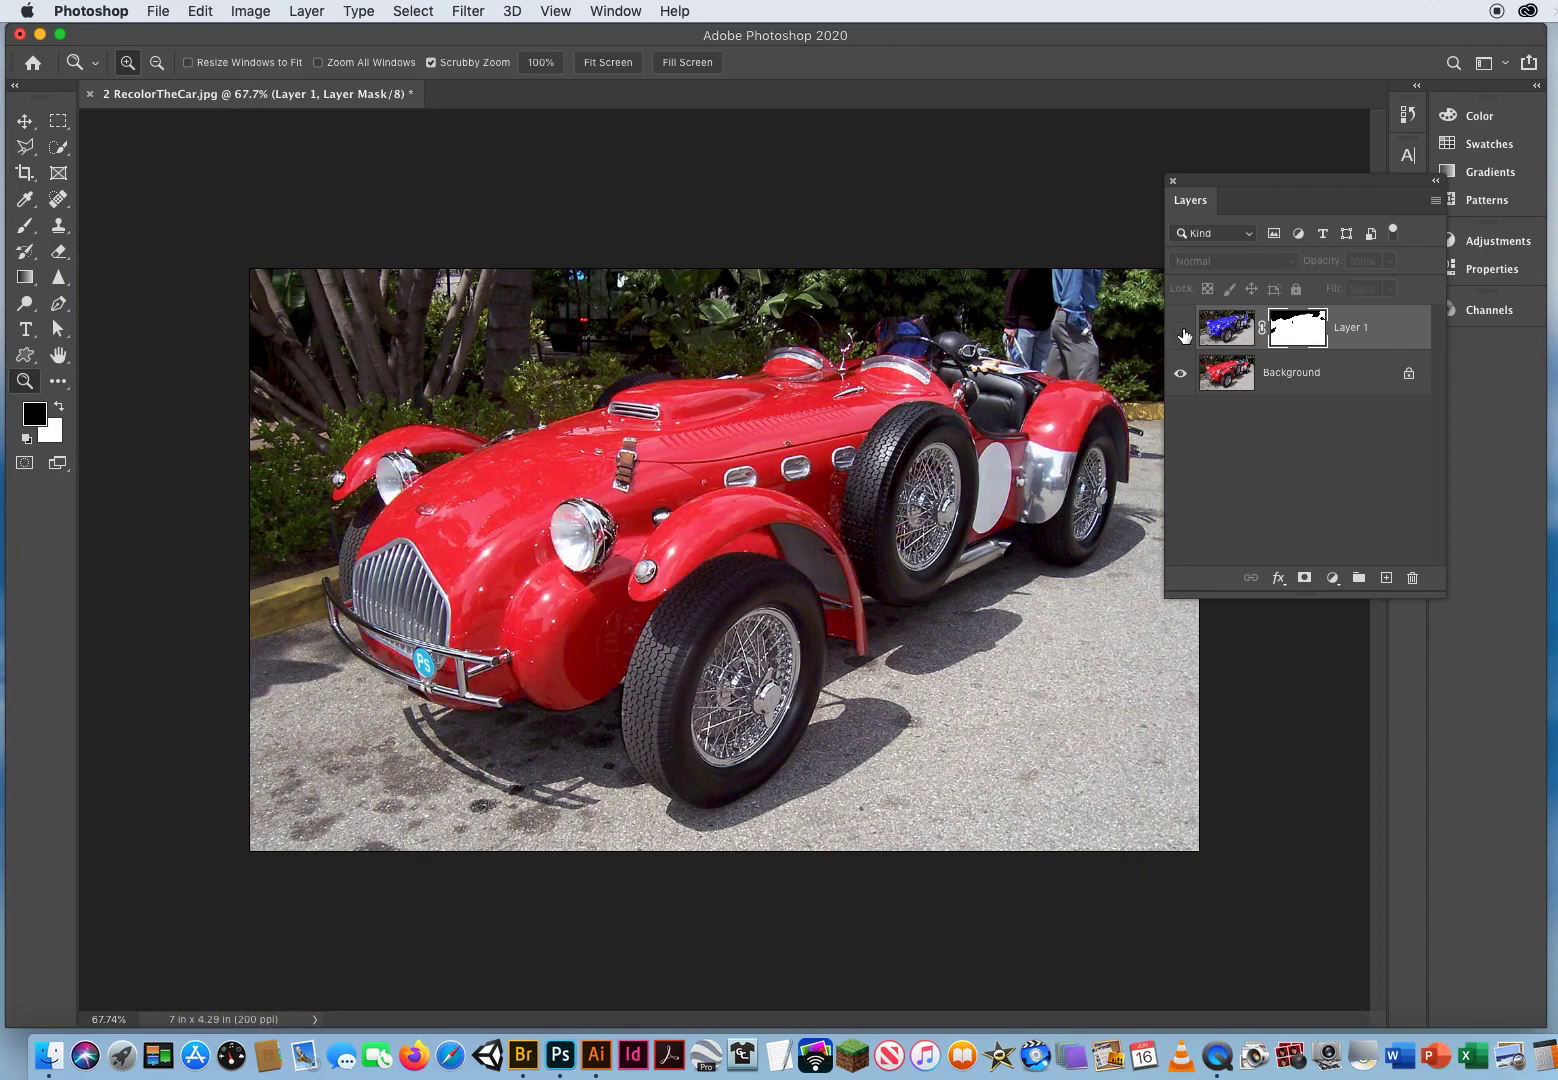
{"action": "left_click", "coordinate": [1181, 330]}
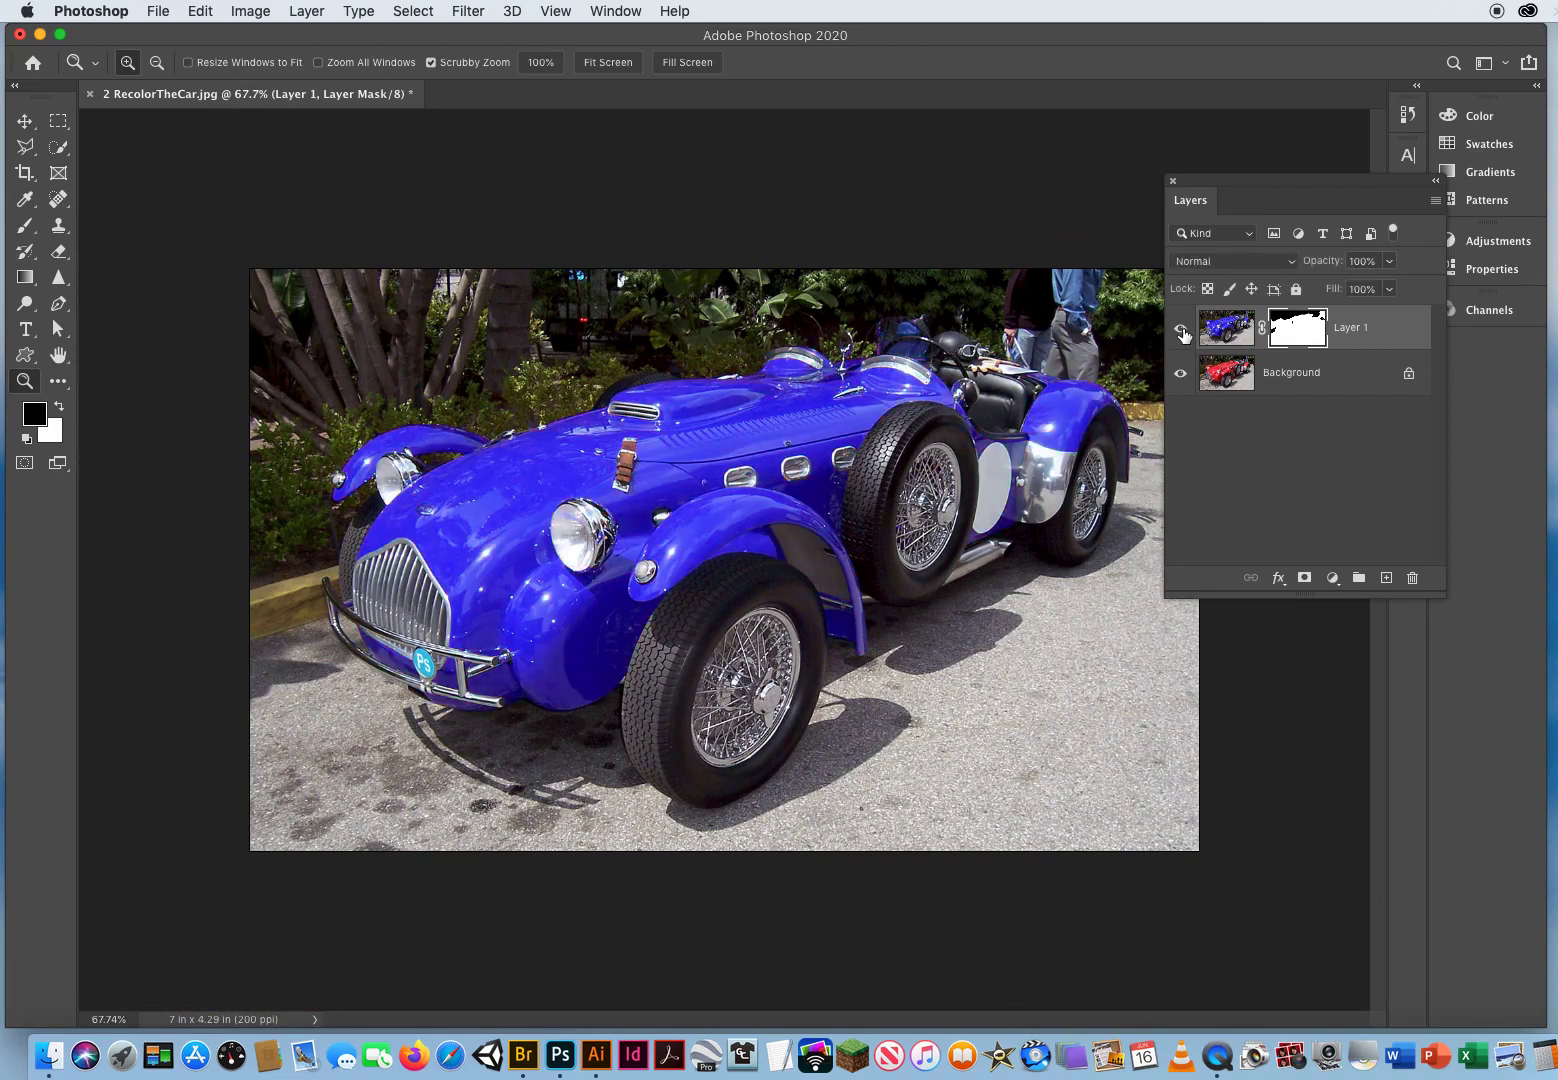
{"action": "left_click", "coordinate": [1181, 330]}
{"action": "left_click", "coordinate": [1181, 330]}
{"action": "left_click", "coordinate": [251, 11]}
{"action": "mouse_move", "coordinate": [254, 70]}
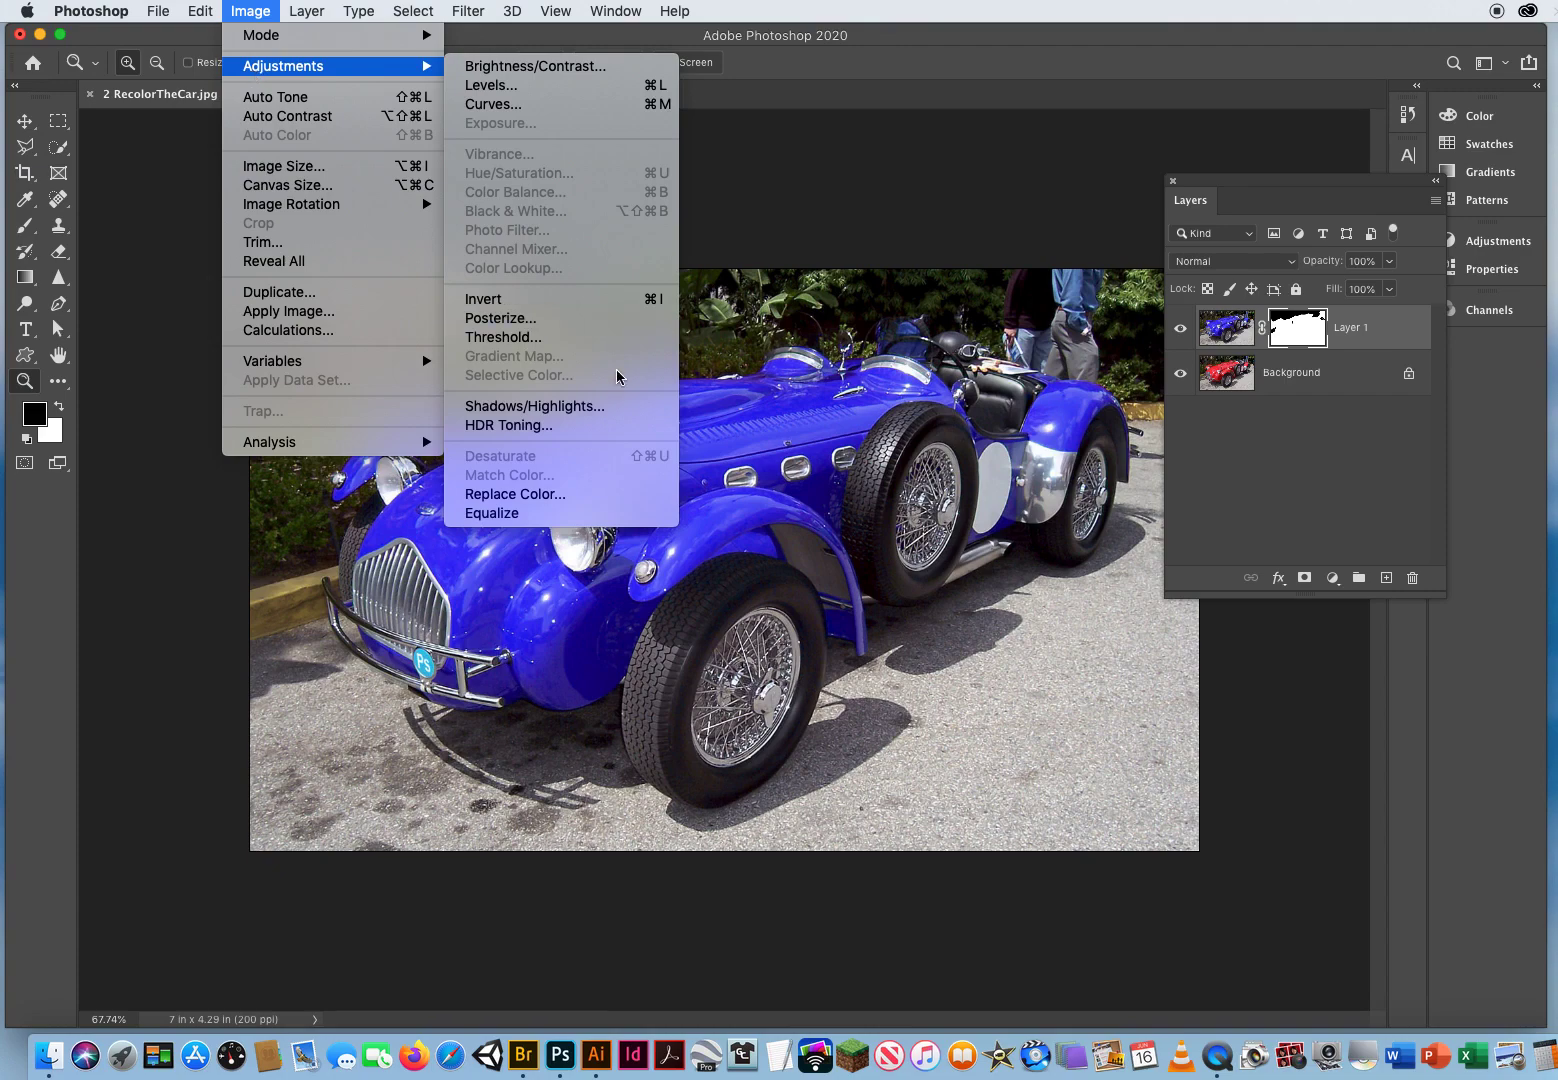
{"action": "left_click", "coordinate": [826, 234]}
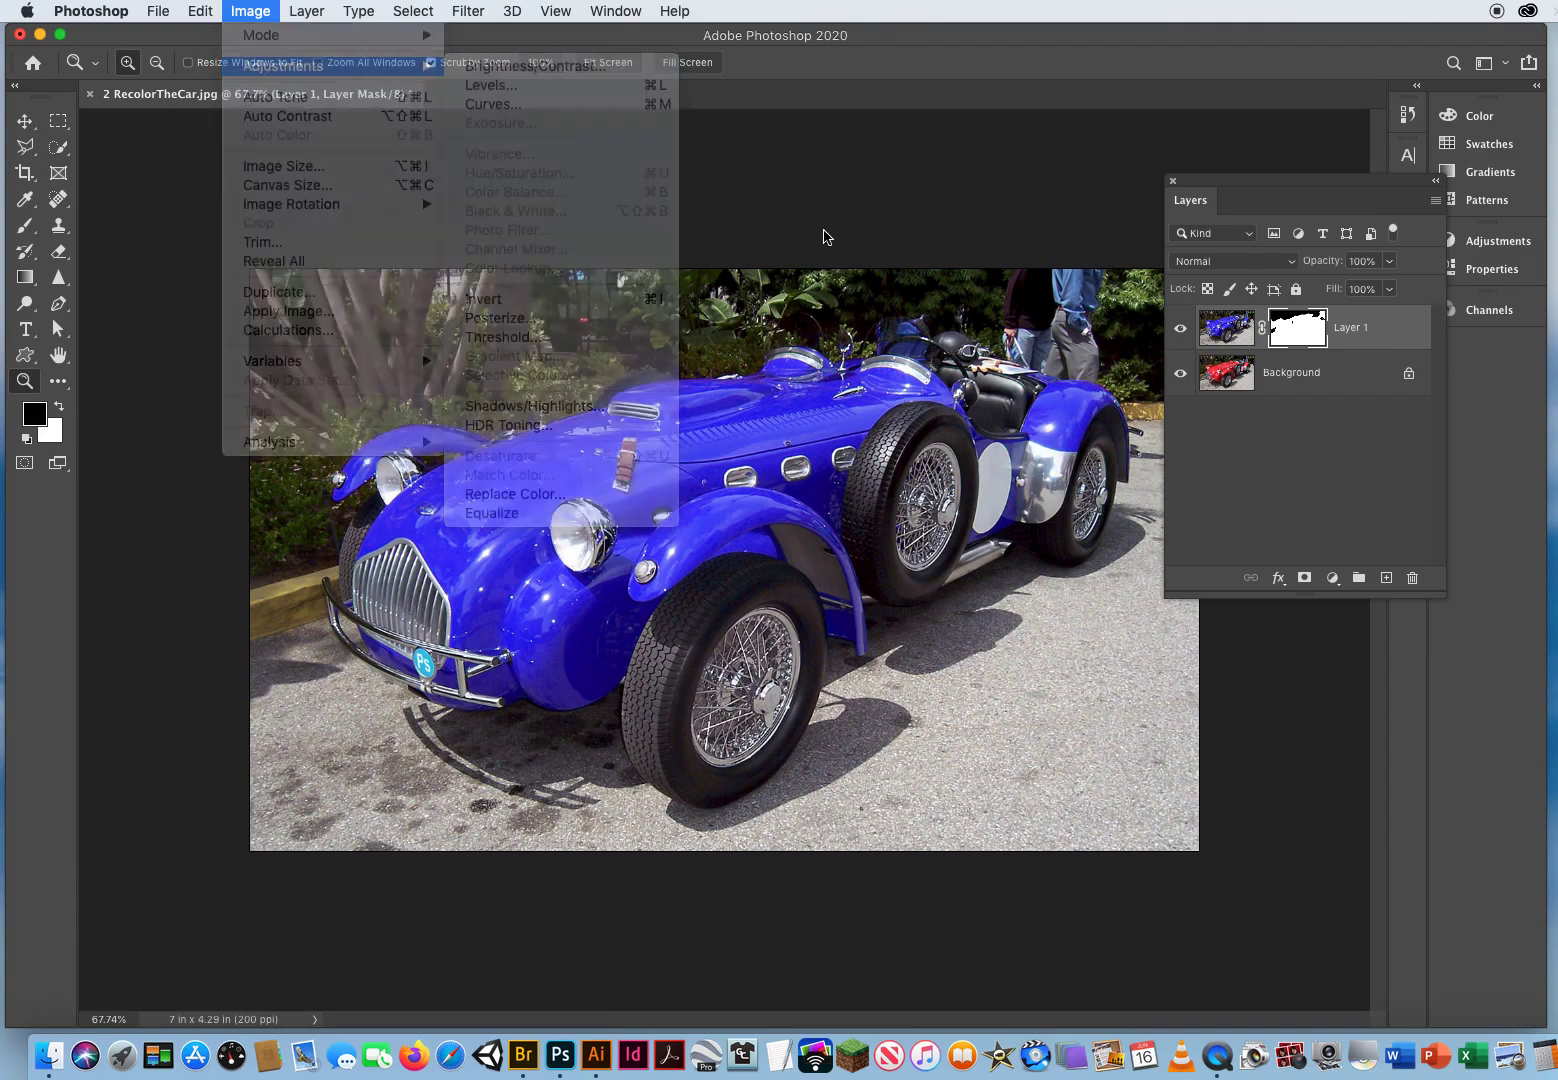